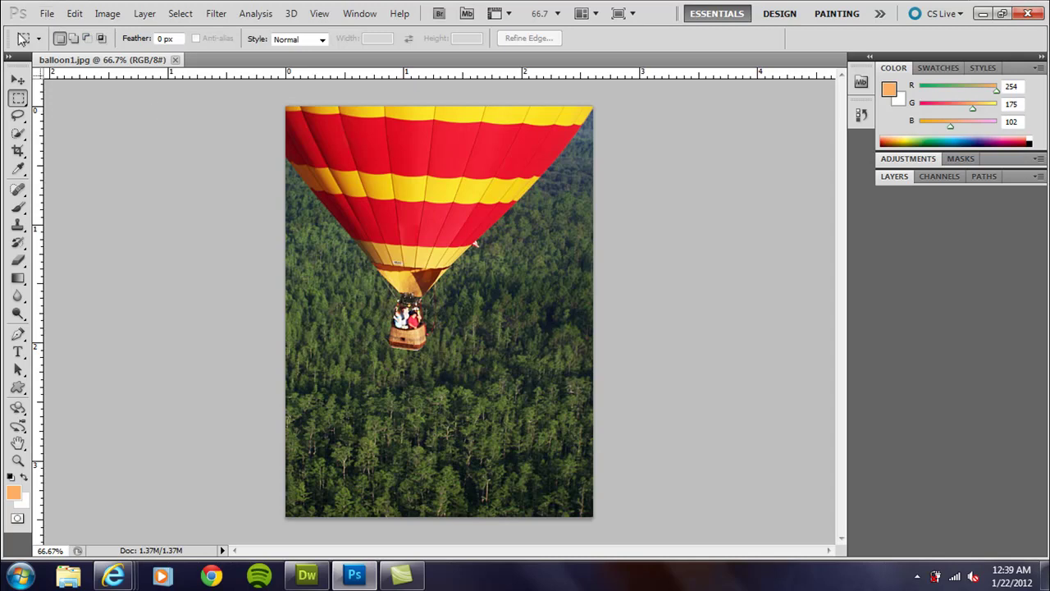
- Create a new Web-preset 1024 x 768 document with its width changed to 960 pixels
click(47, 13)
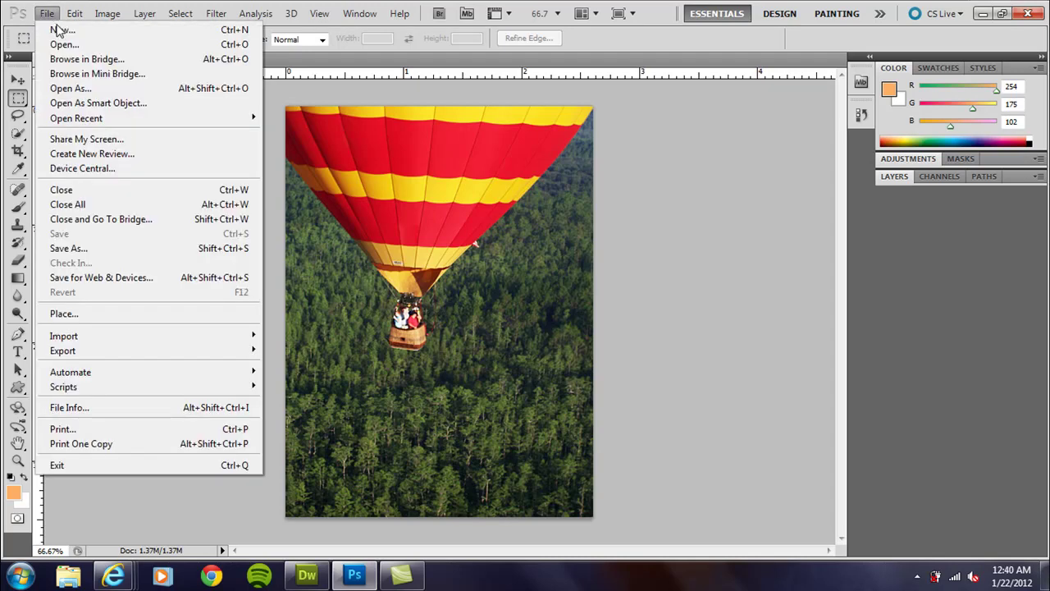
click(62, 30)
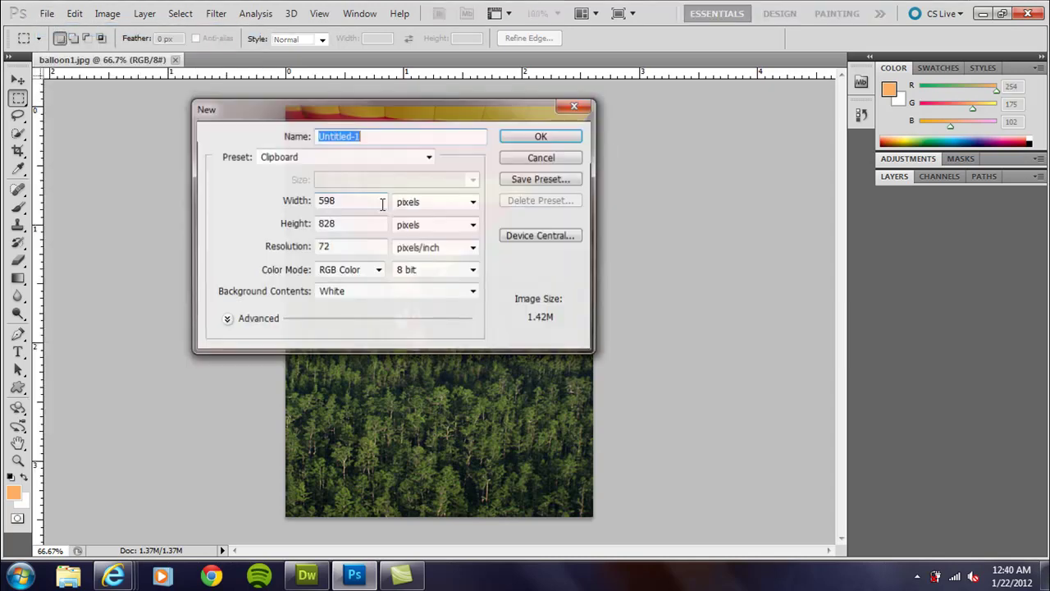
click(410, 156)
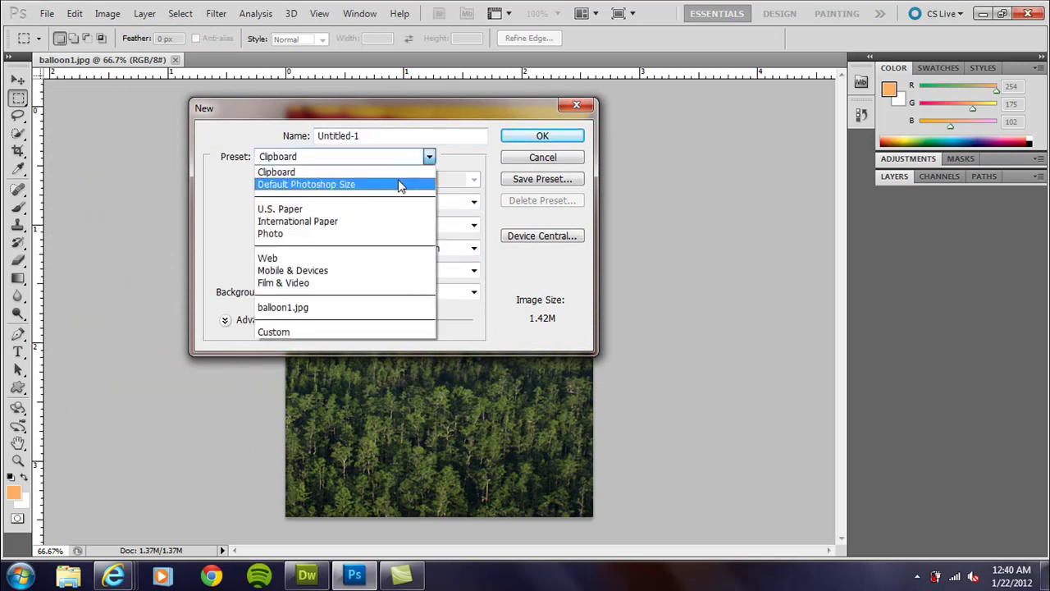
click(358, 260)
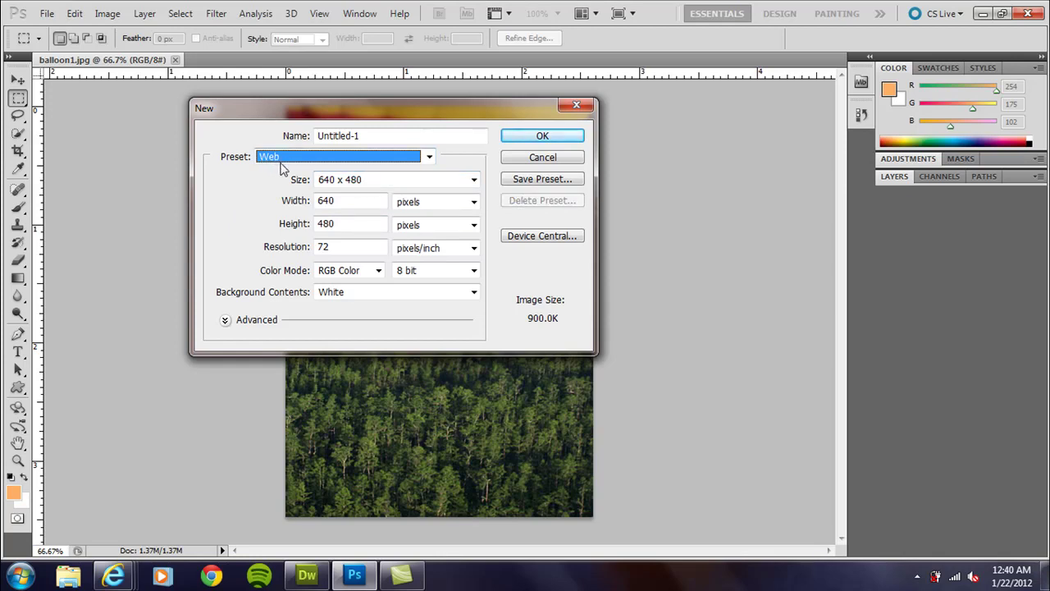
click(371, 181)
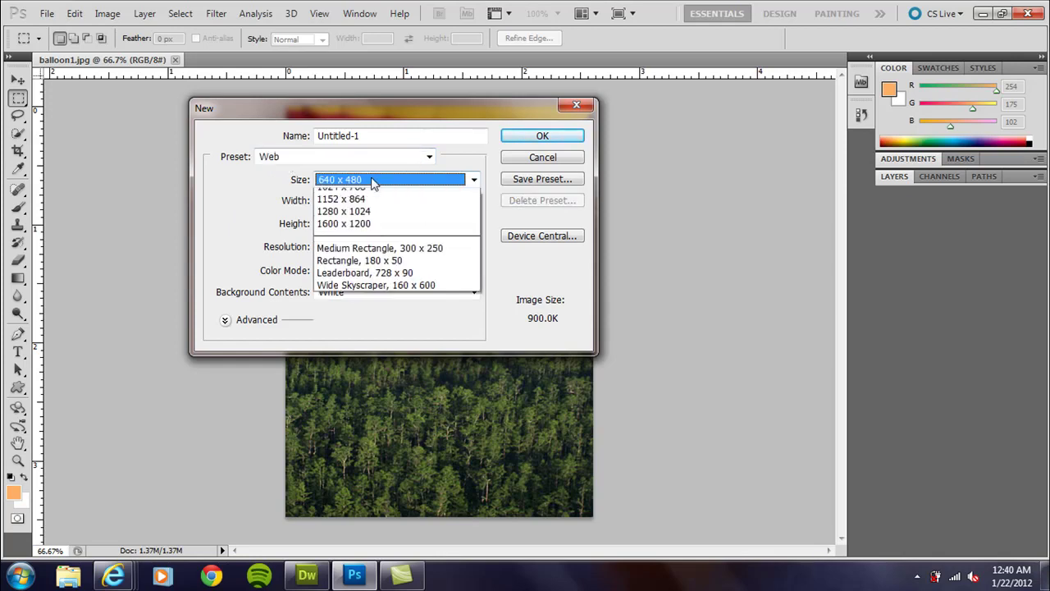
click(370, 207)
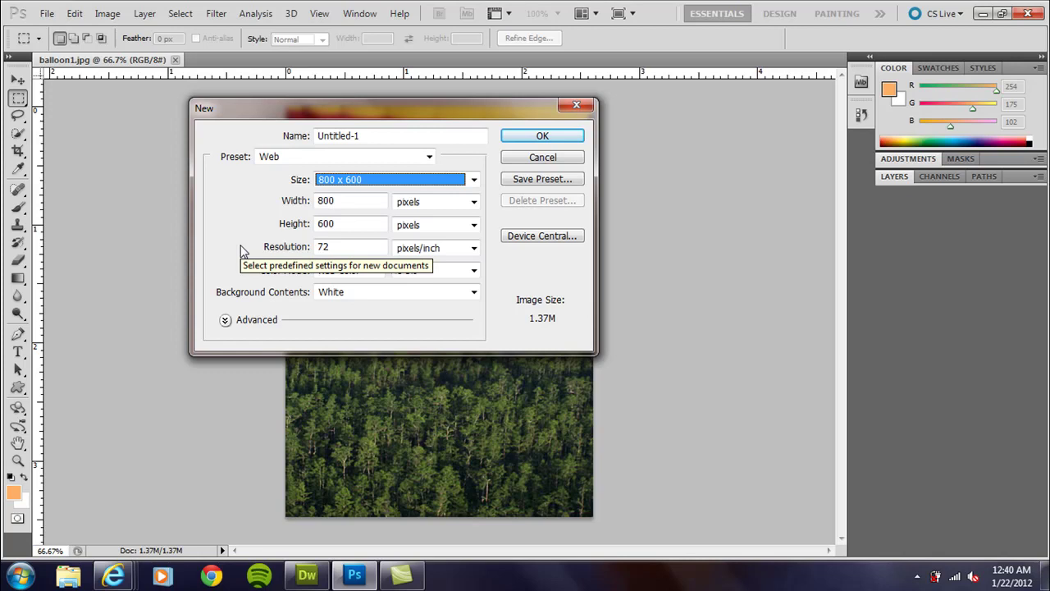
double_click(341, 201)
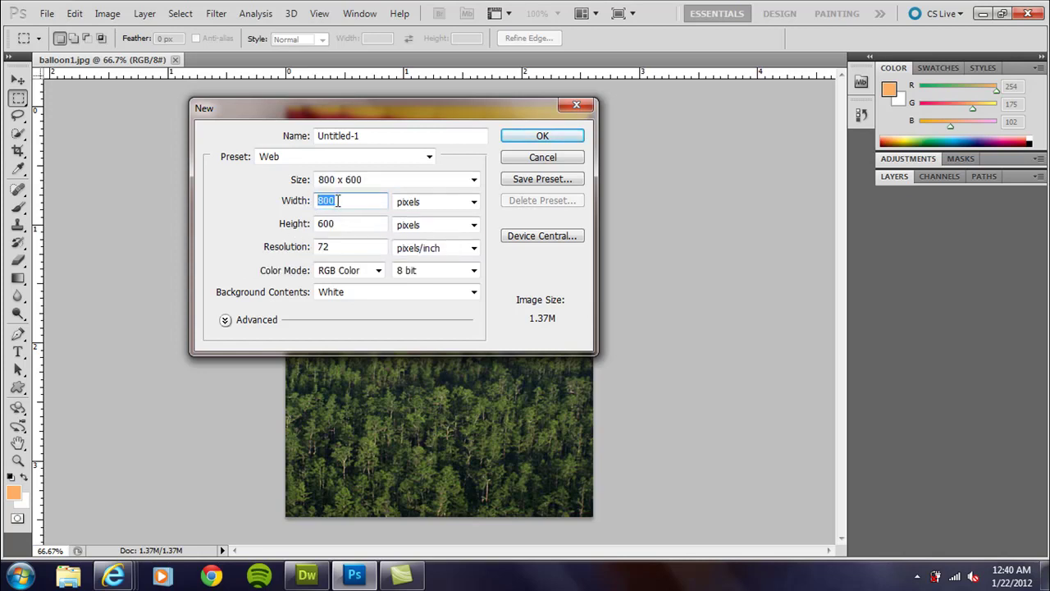
click(425, 186)
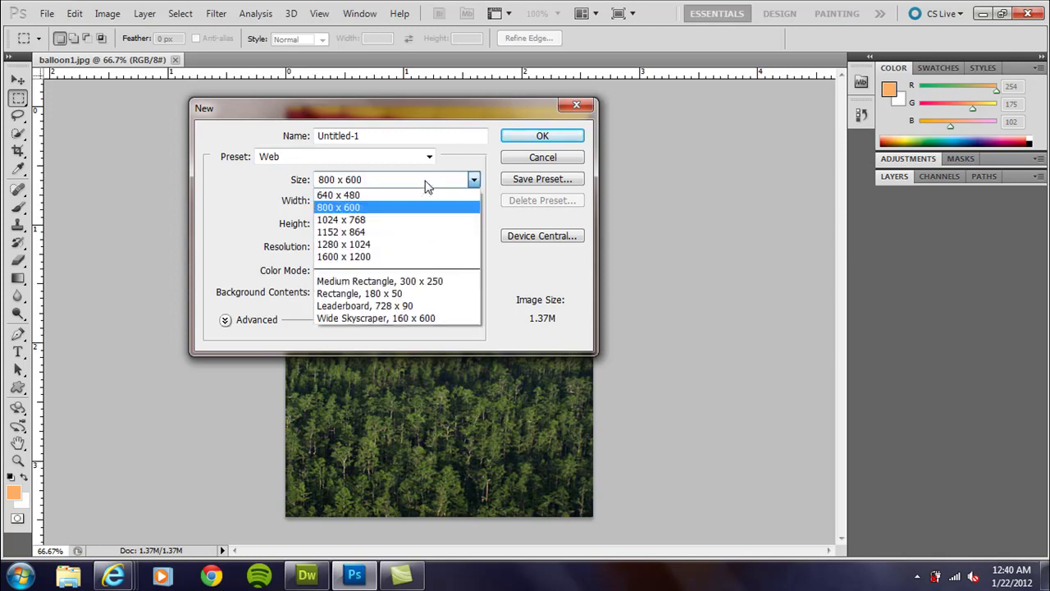
click(402, 220)
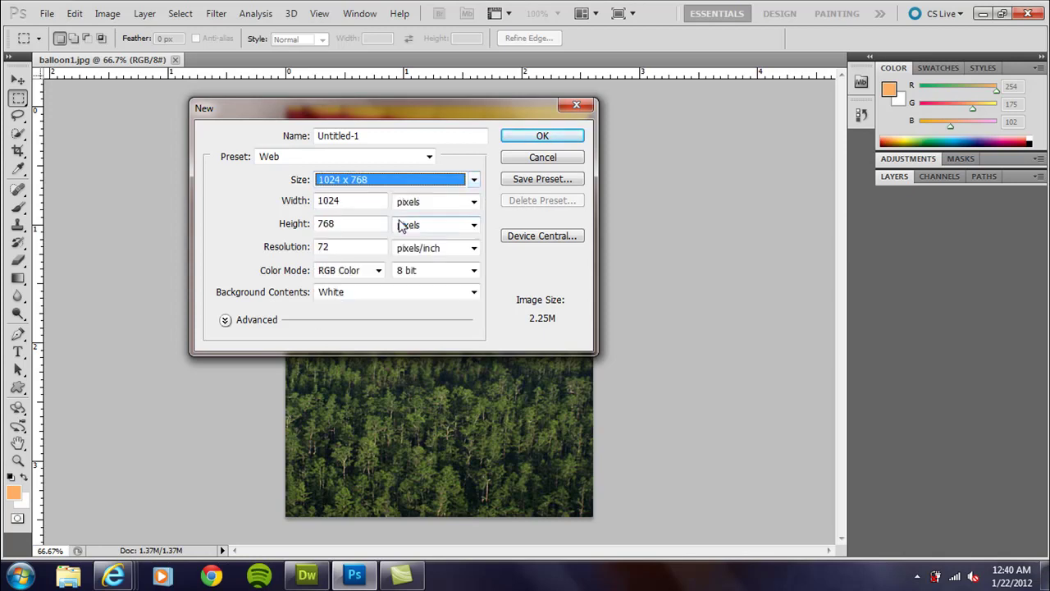
double_click(355, 203)
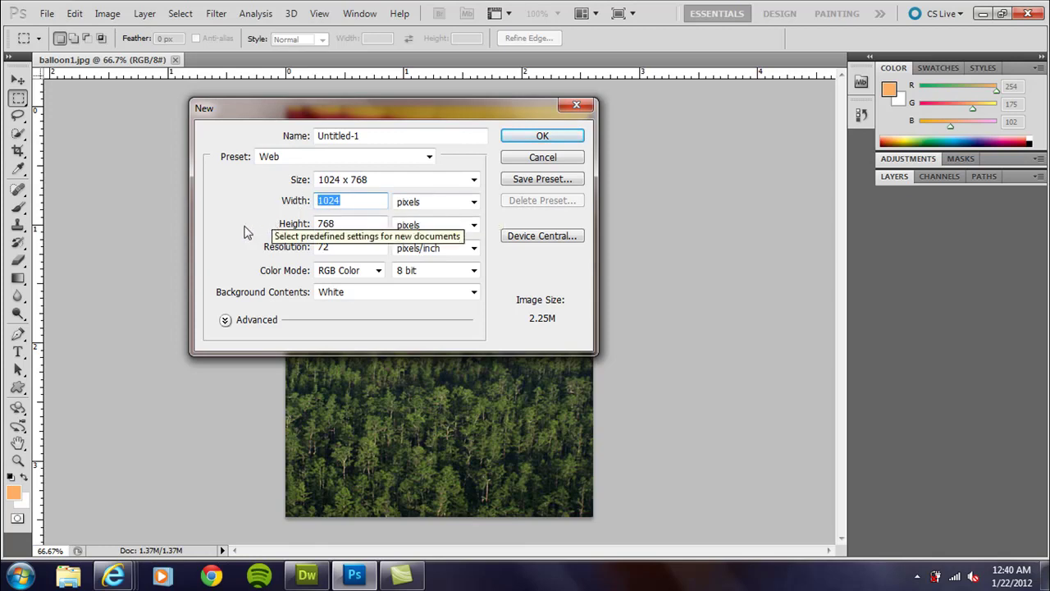
text(960)
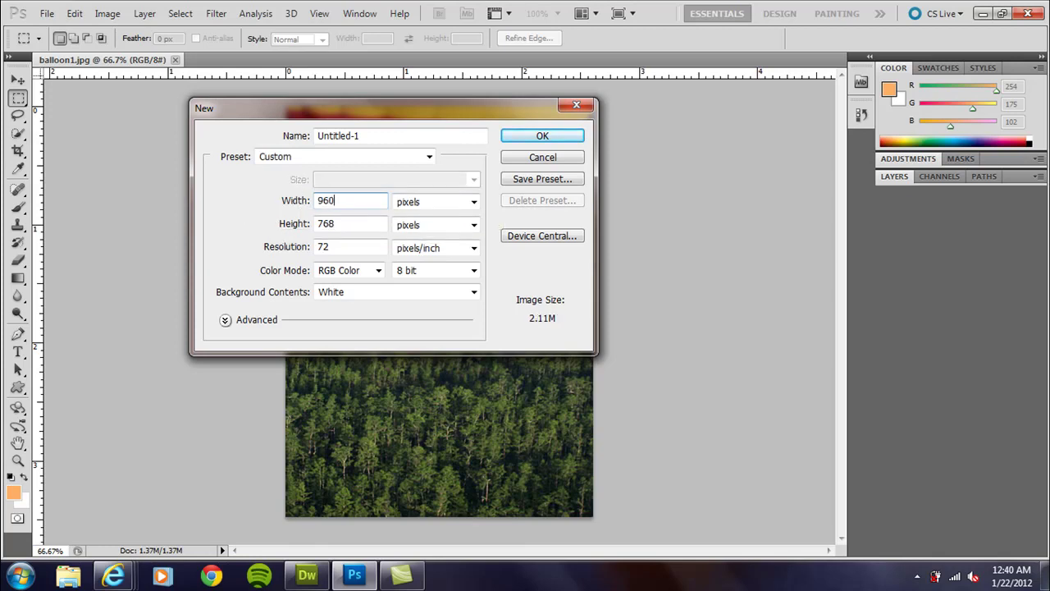
click(543, 137)
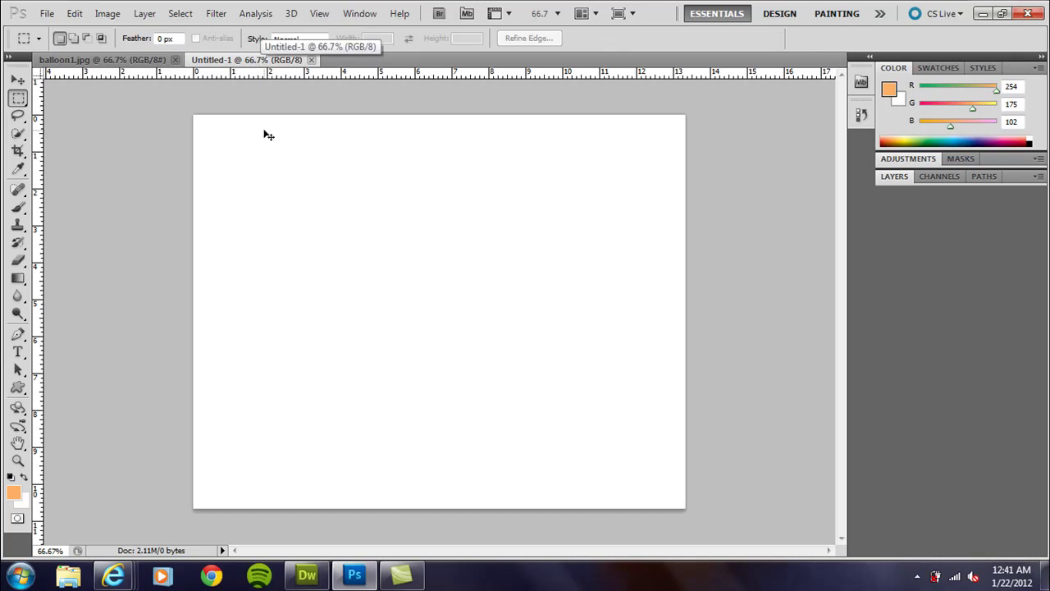
- Zoom the blank Untitled-1 canvas to actual size and scroll so its top edge shows
key(ctrl+plus)
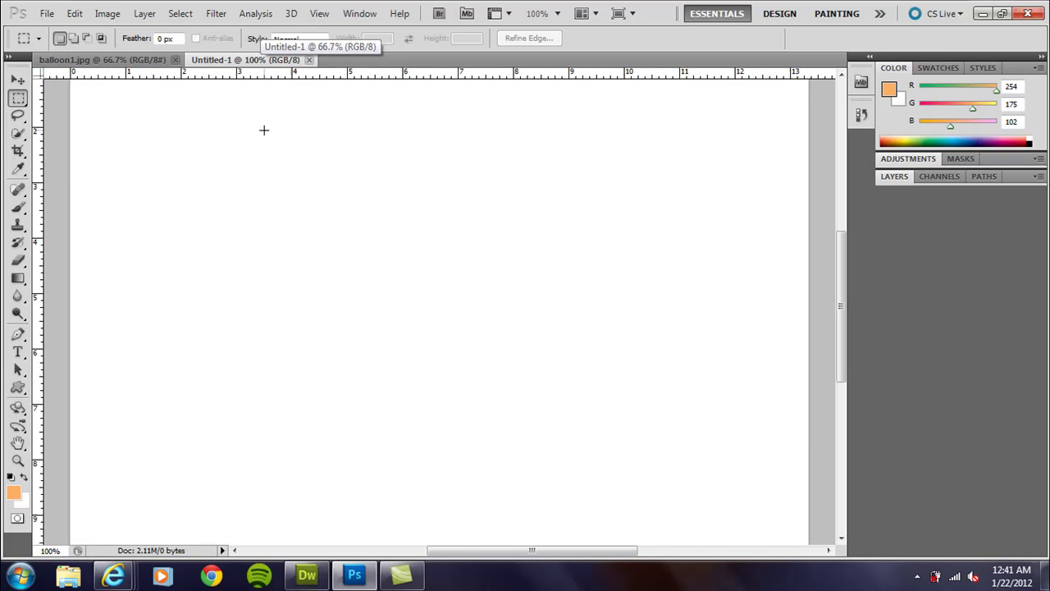
click(840, 162)
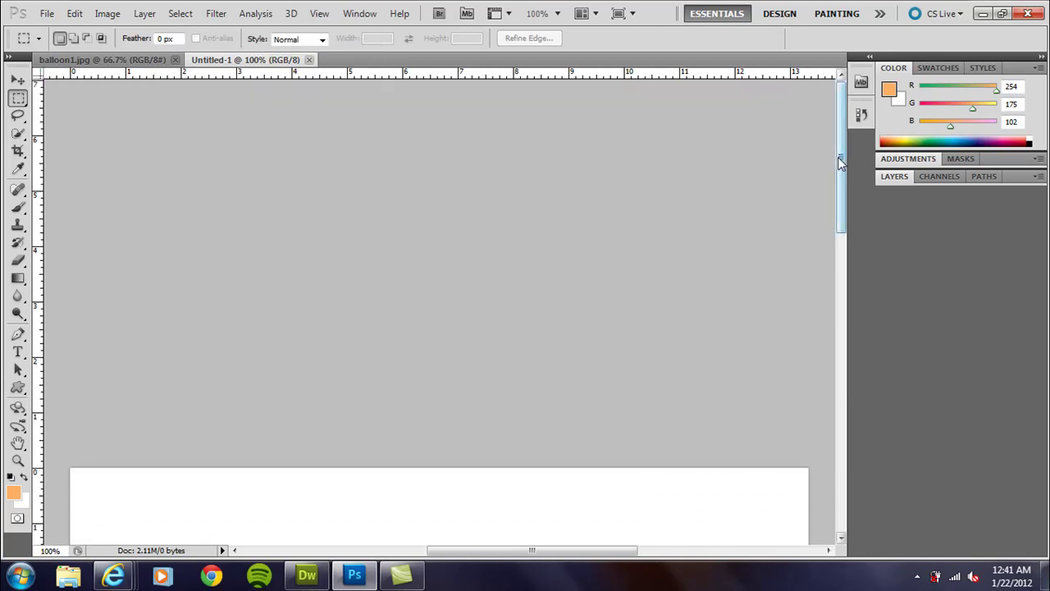
drag(840, 161, 850, 278)
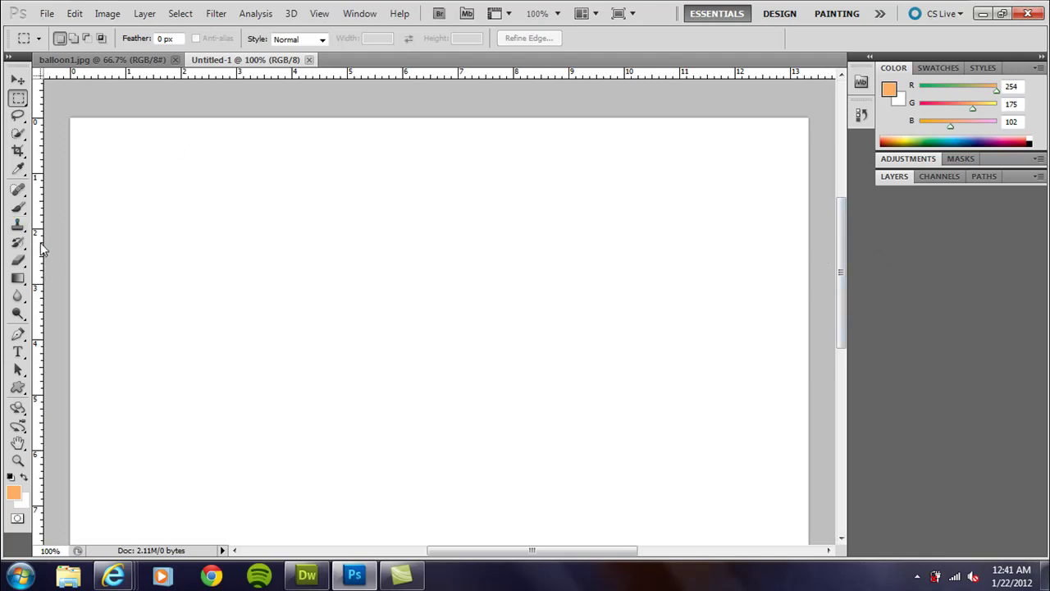
click(18, 334)
- Add a text line reading 'HOME | QUESTIONS | CONTACT' near the canvas top-left
click(18, 351)
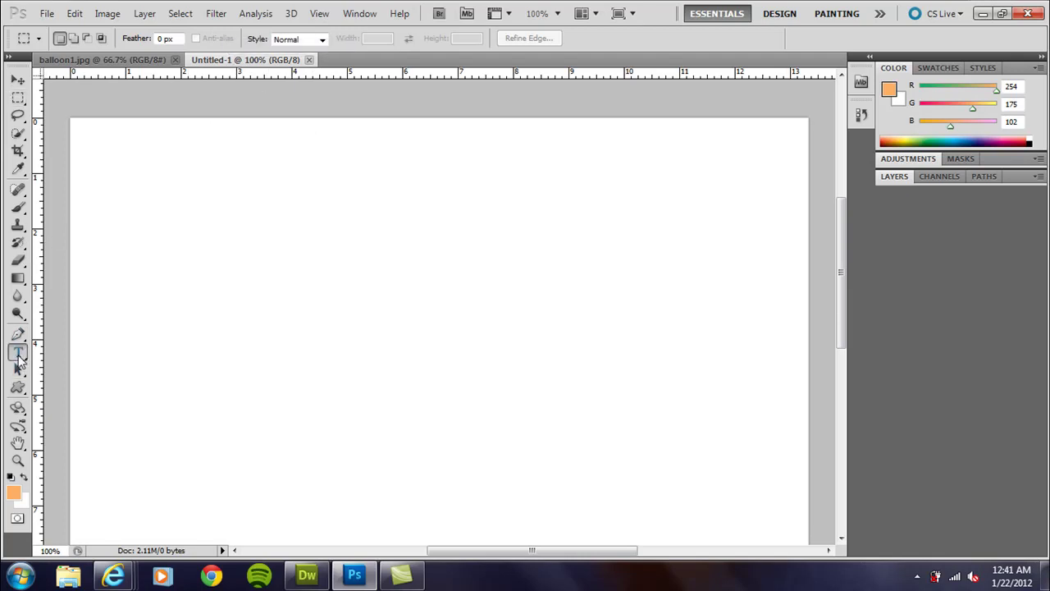
click(888, 176)
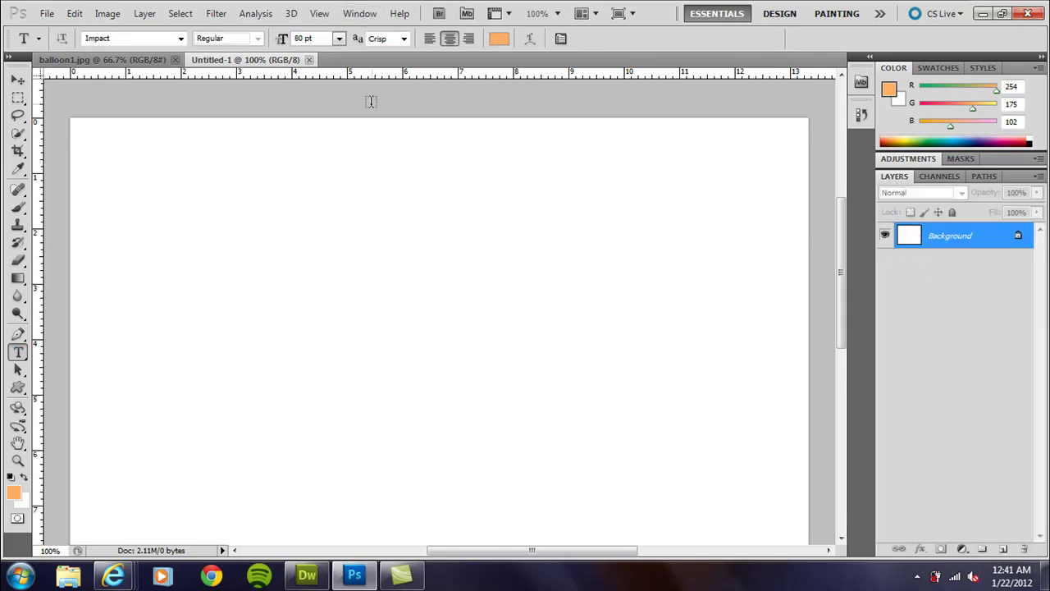
click(94, 169)
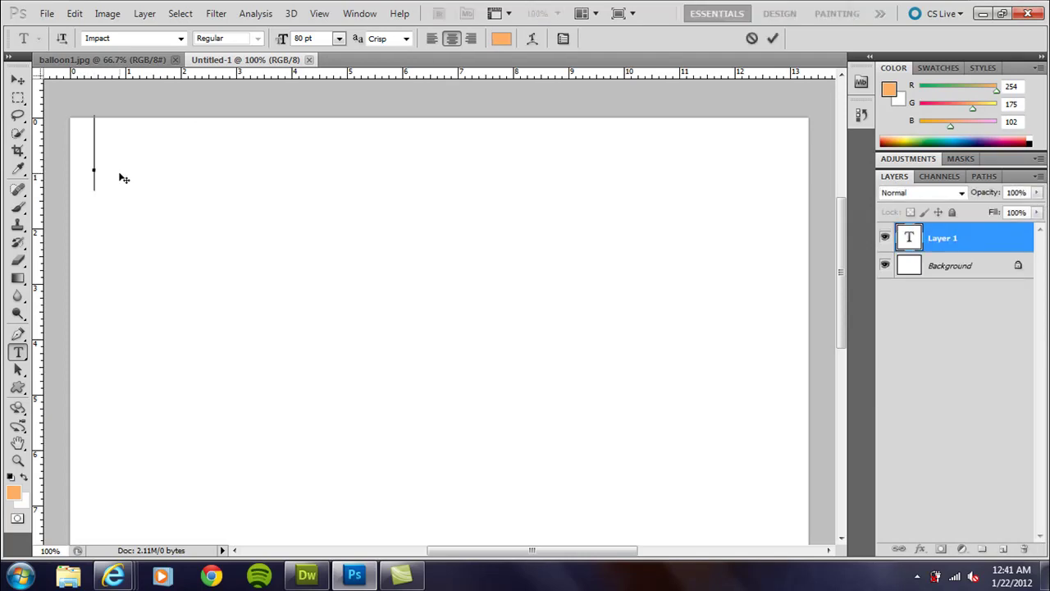
text(HOME)
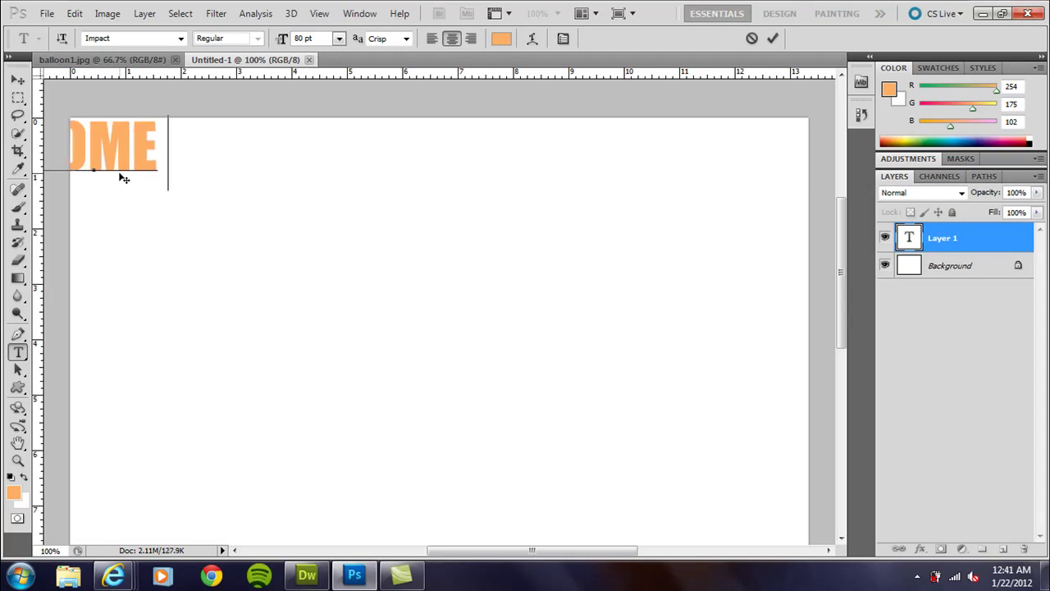
text(  I)
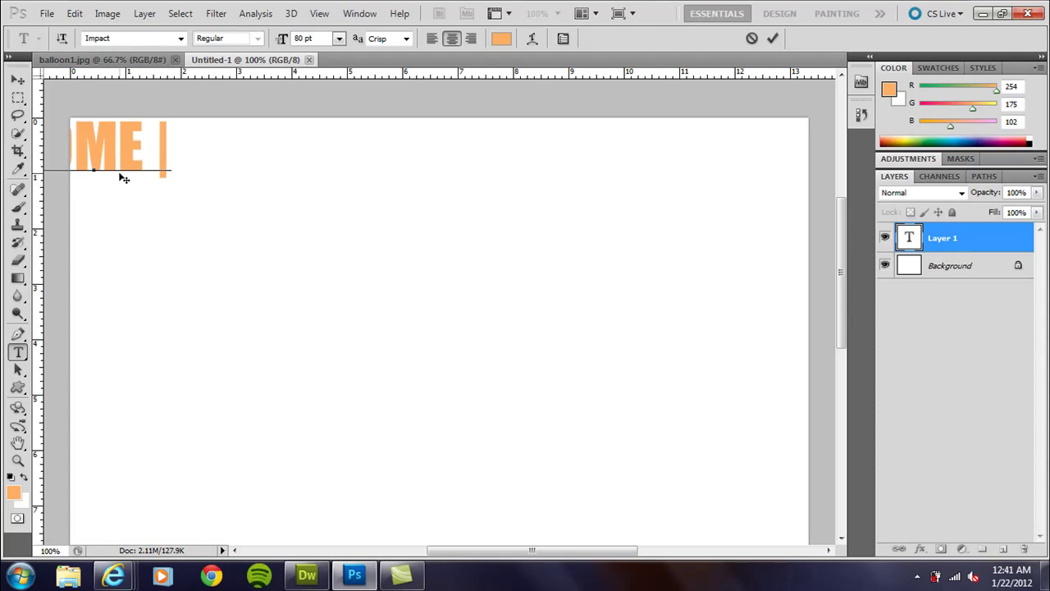
text( QUESTIONS)
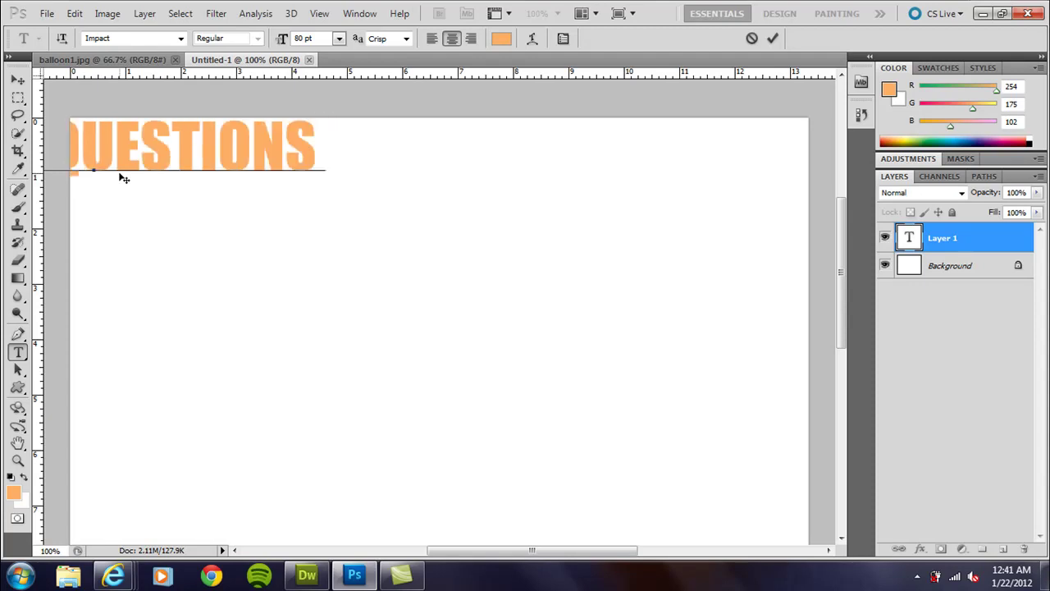
text( | COnta)
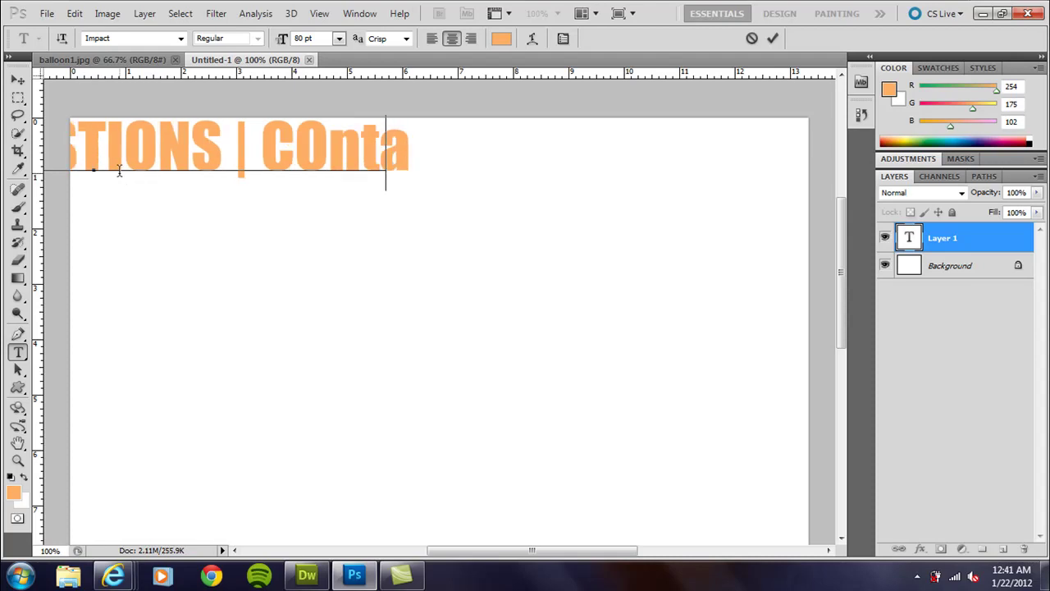
key(BackSpace)
key(BackSpace)
key(BackSpace)
text(NTACT)
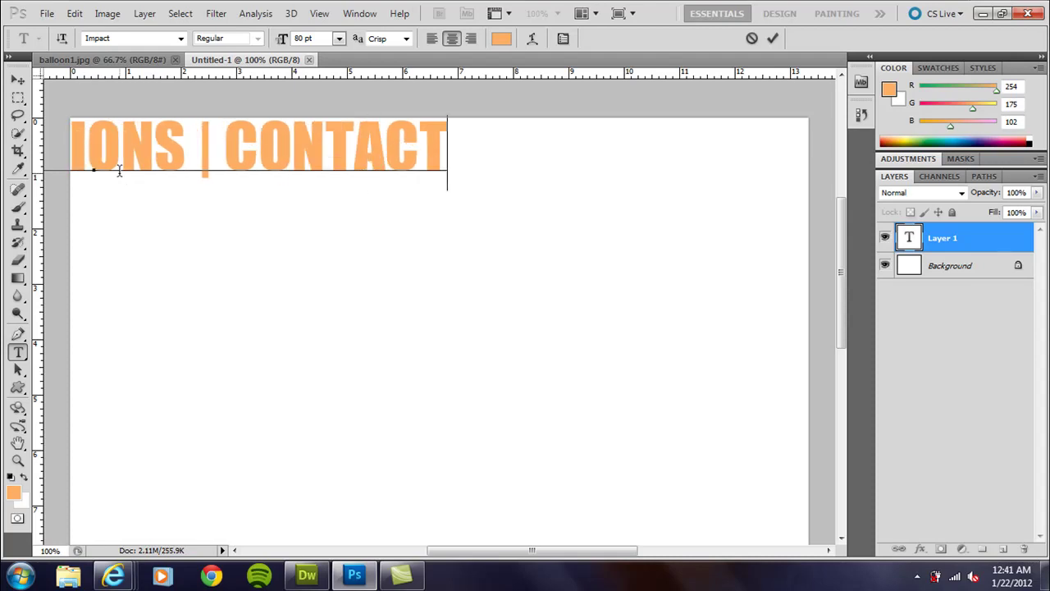
- Move the heading so it spans the top of the canvas
click(18, 82)
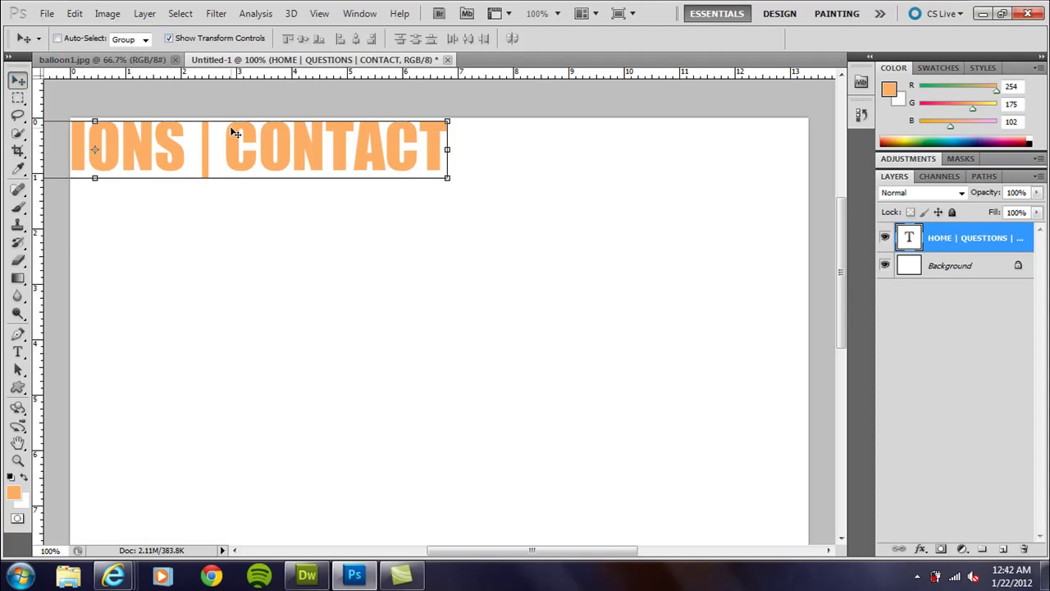
drag(234, 131, 578, 160)
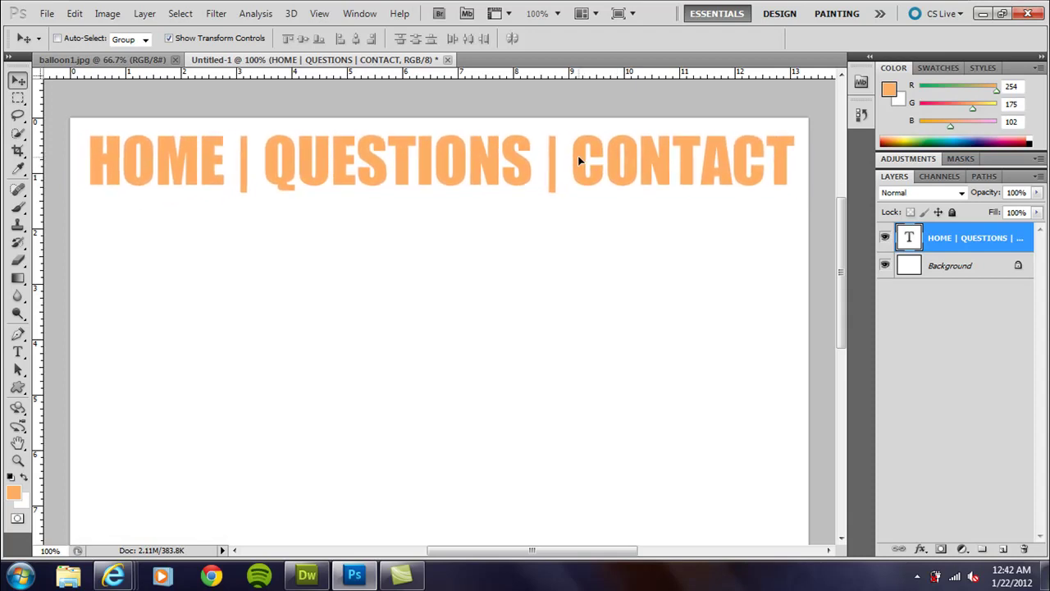
click(577, 157)
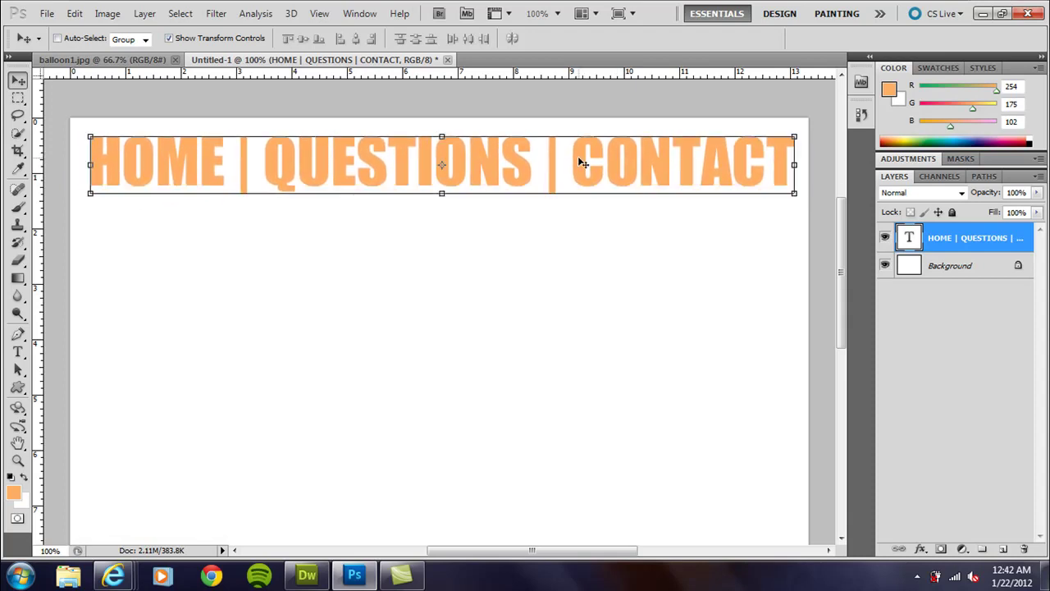
- Make the whole heading text black
click(17, 351)
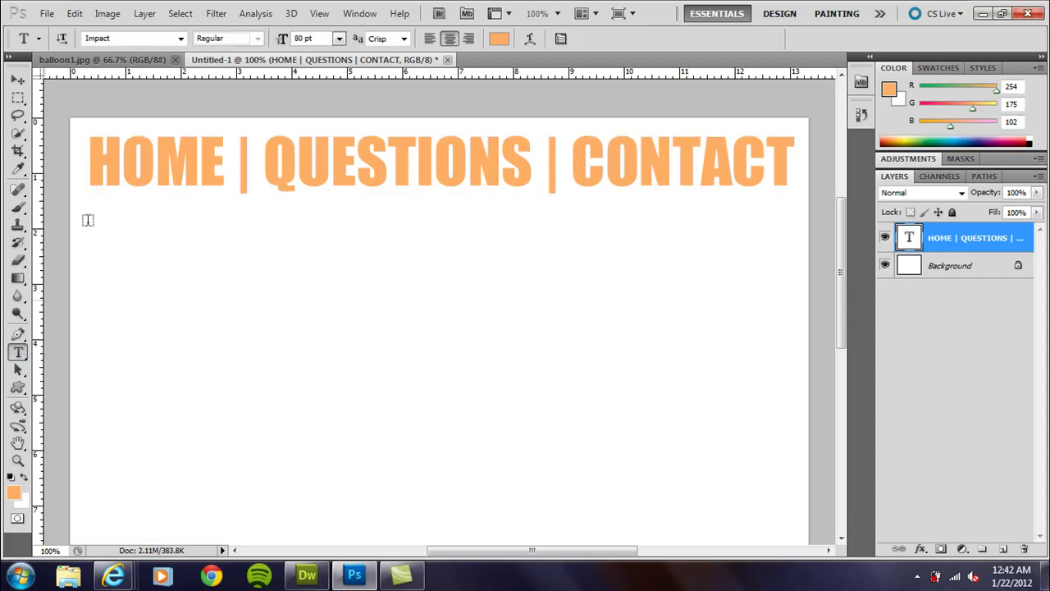
click(113, 164)
drag(88, 164, 792, 168)
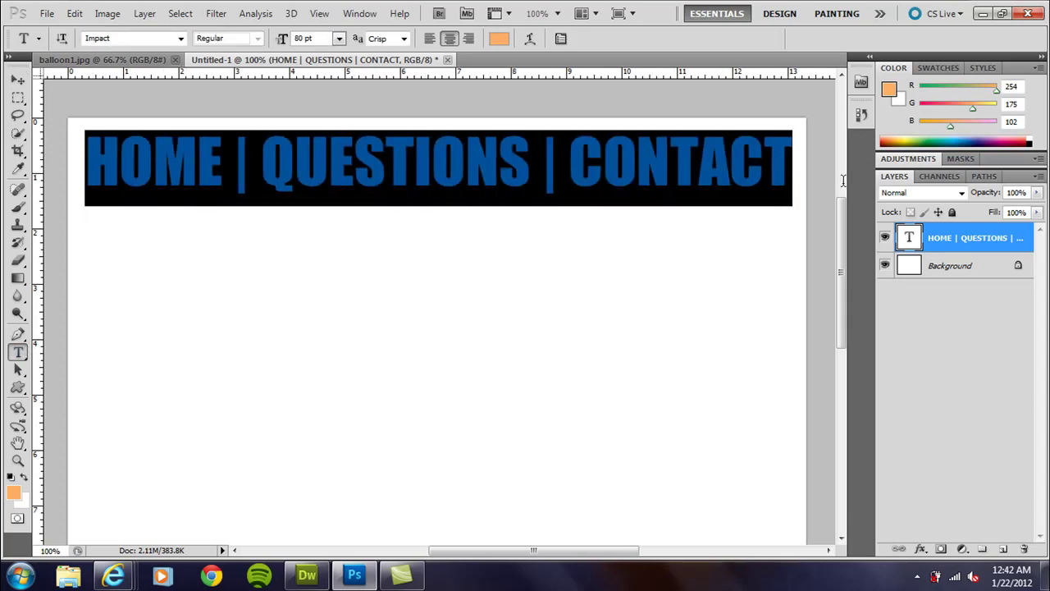
click(505, 41)
mouse_move(450, 234)
mouse_down()
mouse_move(343, 403)
mouse_move(360, 377)
mouse_move(402, 370)
mouse_up()
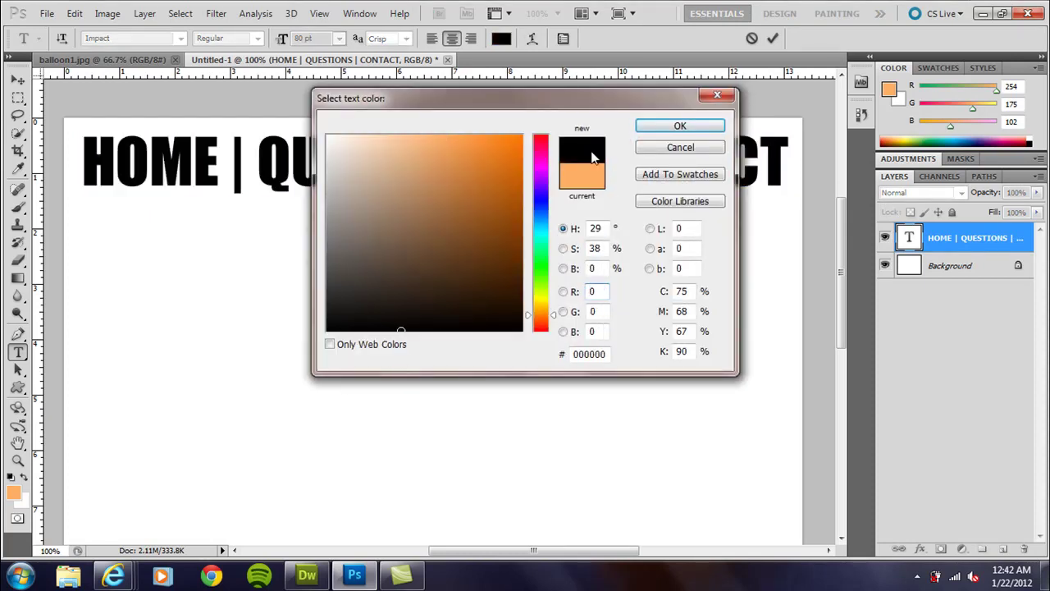
click(680, 126)
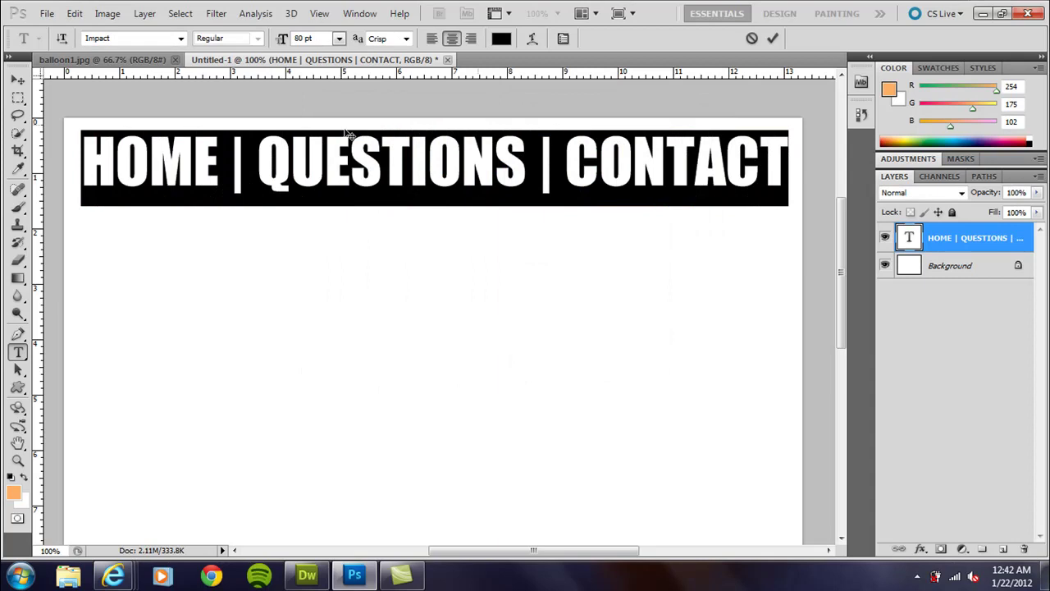
- Colour the word HOME medium blue (#0867bf)
click(204, 179)
drag(215, 172, 80, 164)
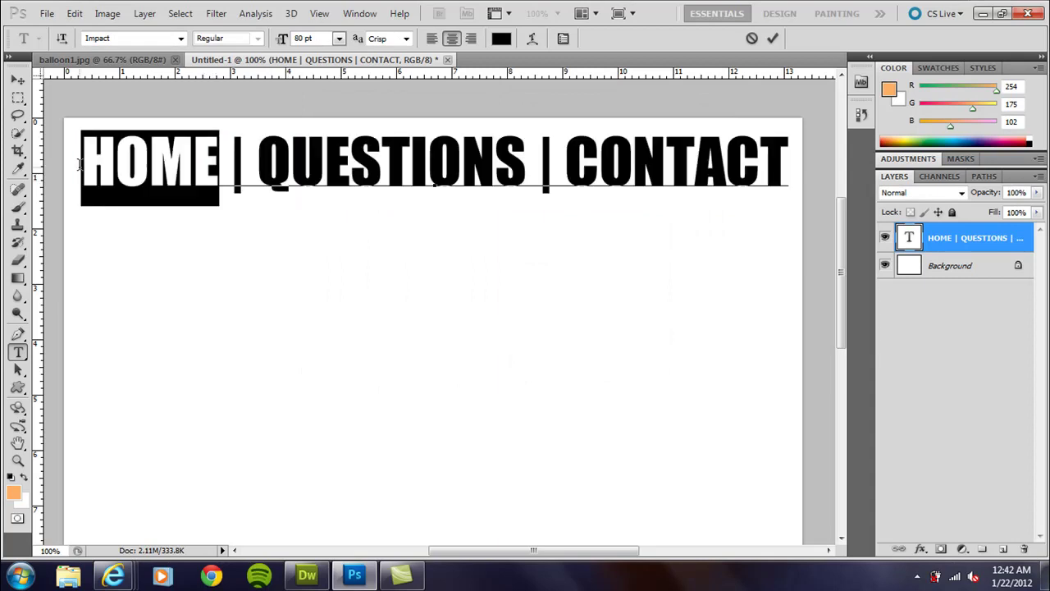
click(502, 39)
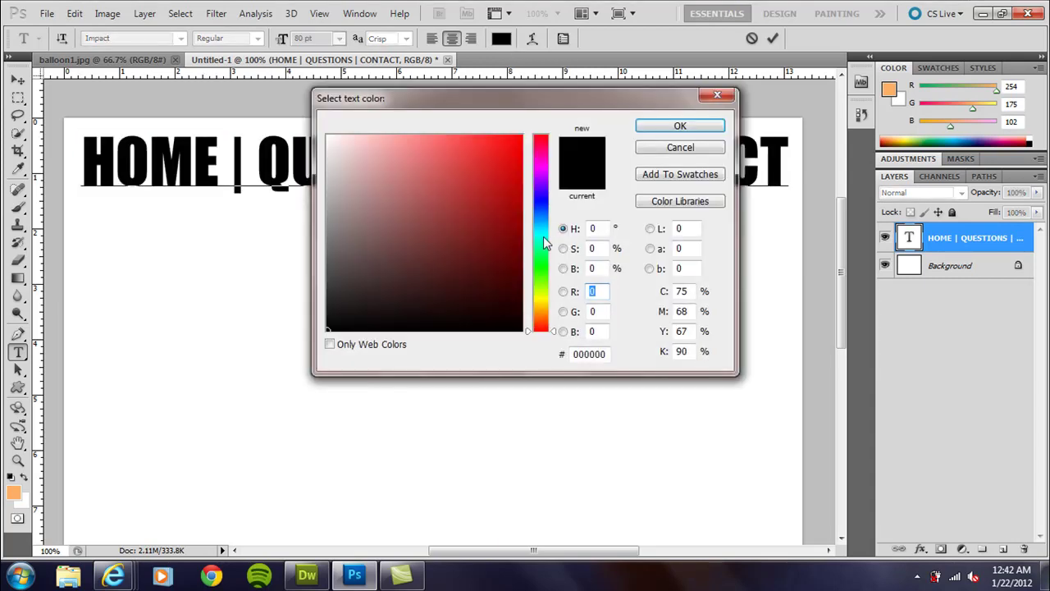
click(546, 236)
drag(546, 237, 541, 218)
click(513, 184)
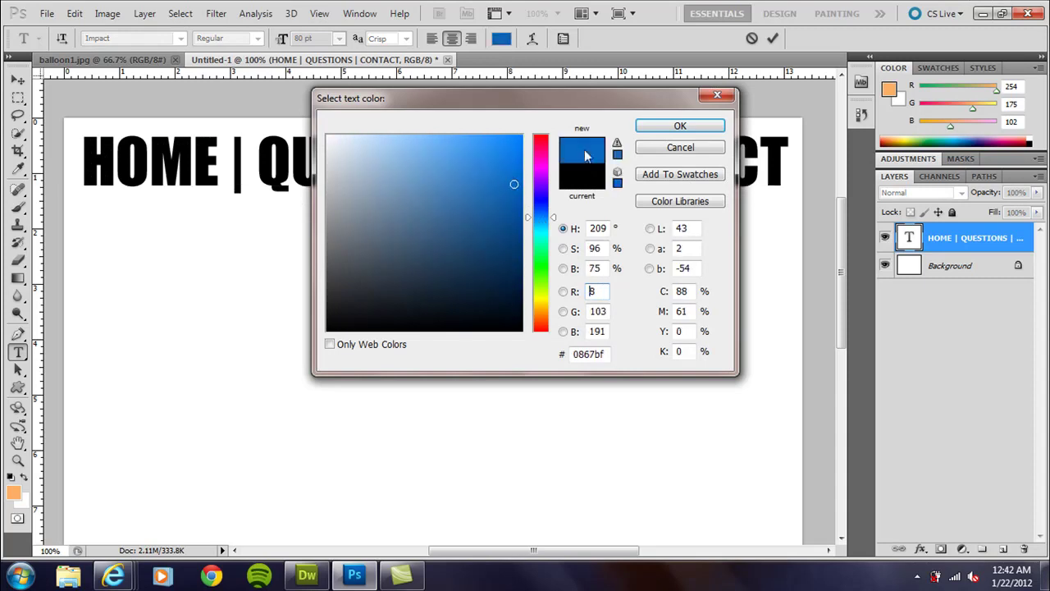
click(681, 125)
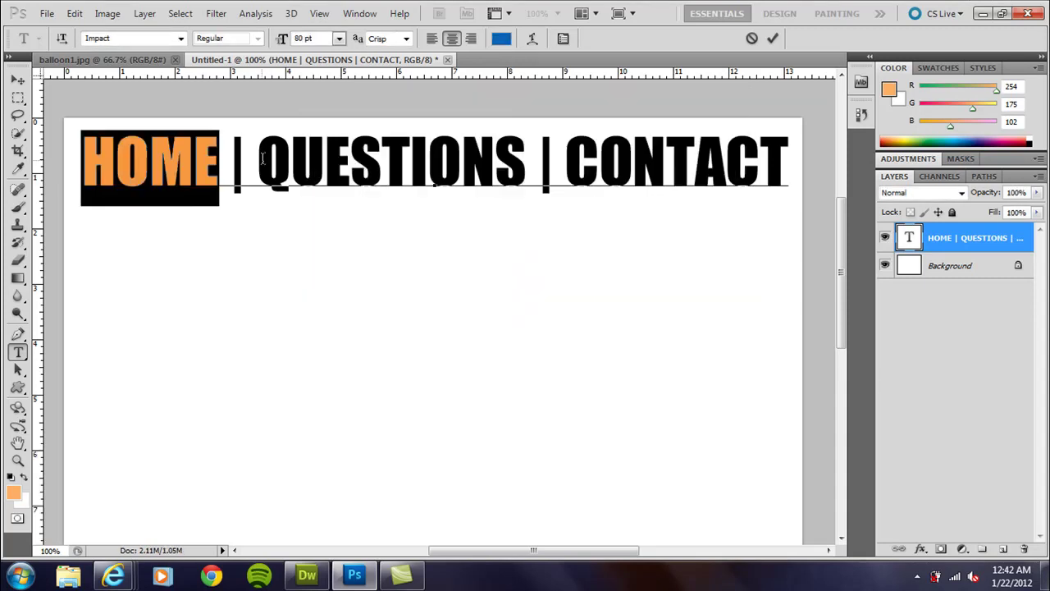
- Colour QUESTIONS and CONTACT with the same blue sampled from HOME
drag(259, 164, 527, 164)
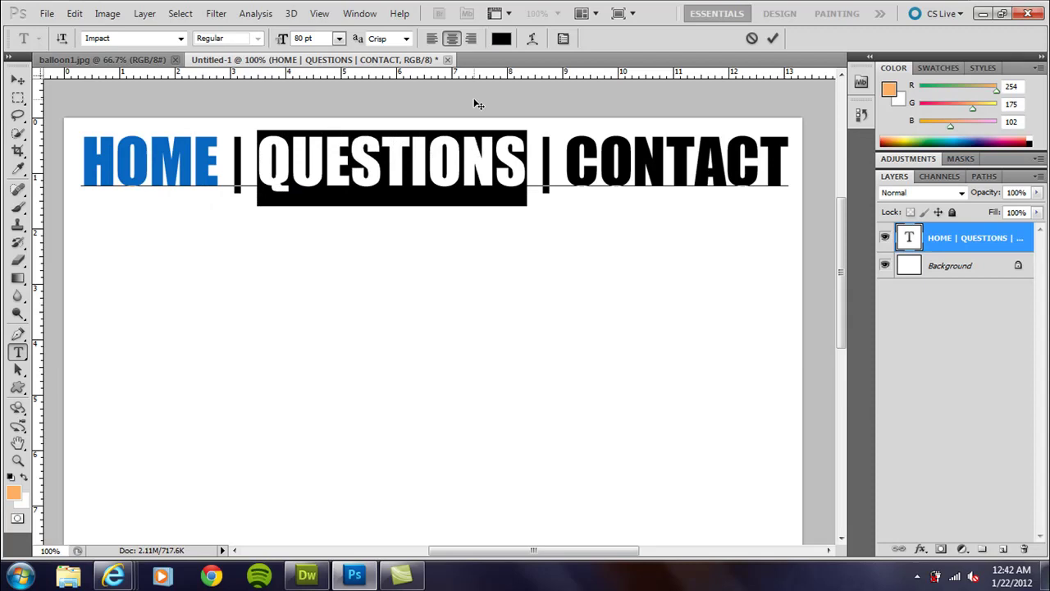
click(501, 39)
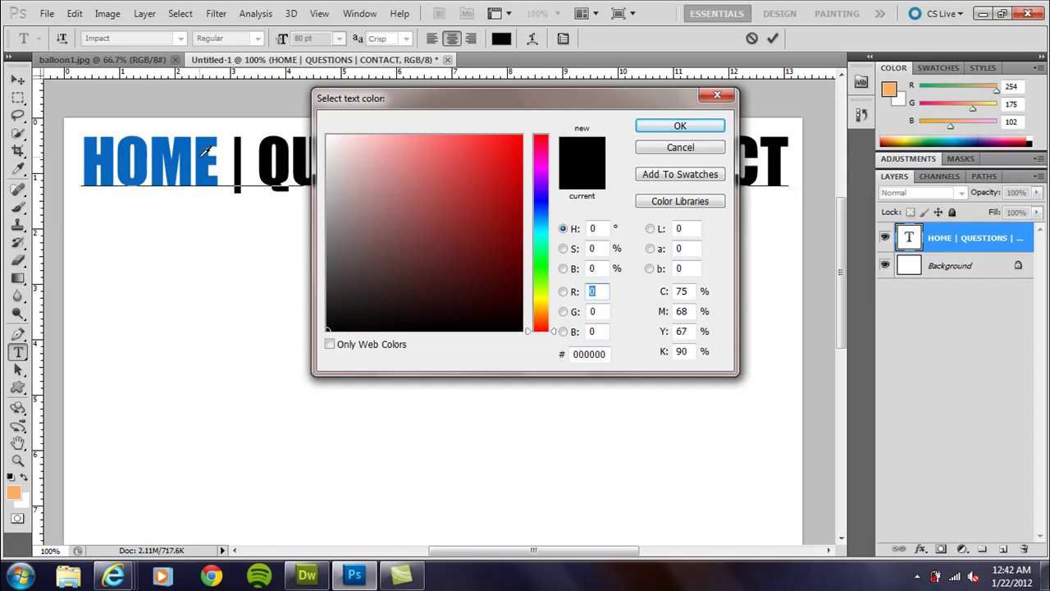
click(482, 201)
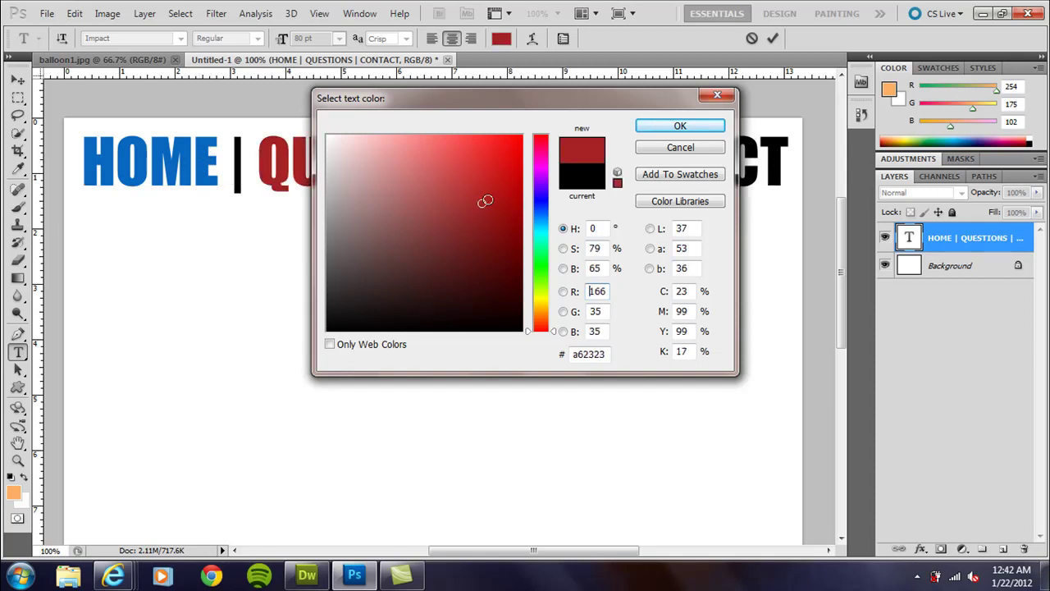
click(515, 228)
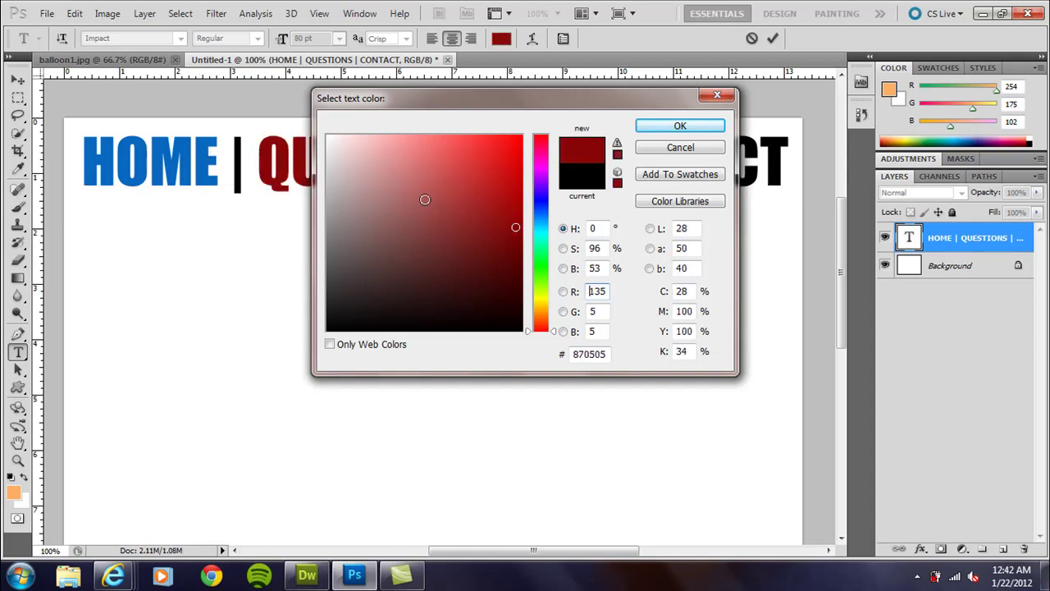
click(420, 245)
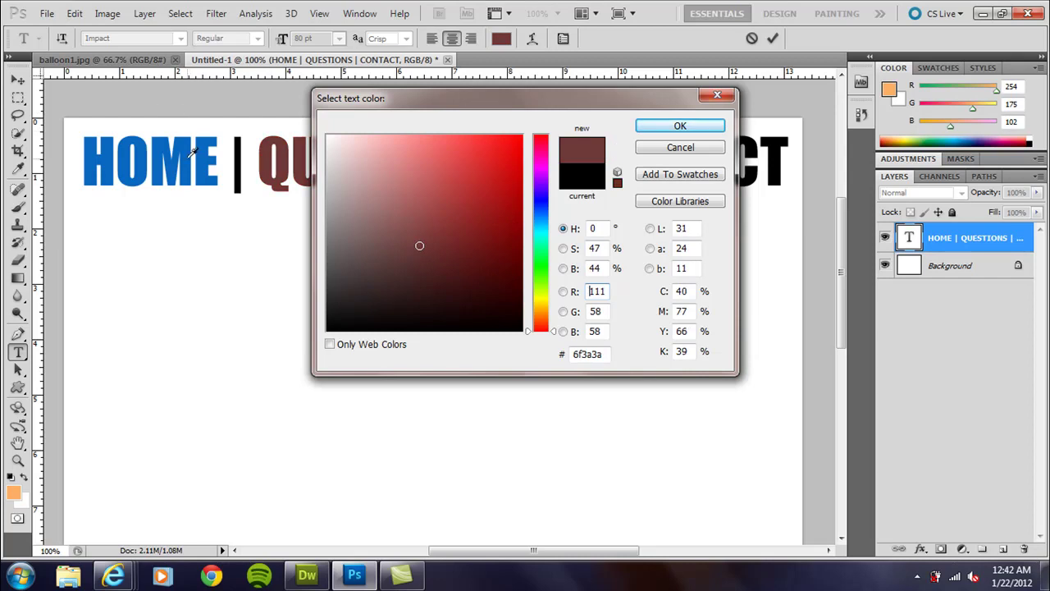
click(163, 143)
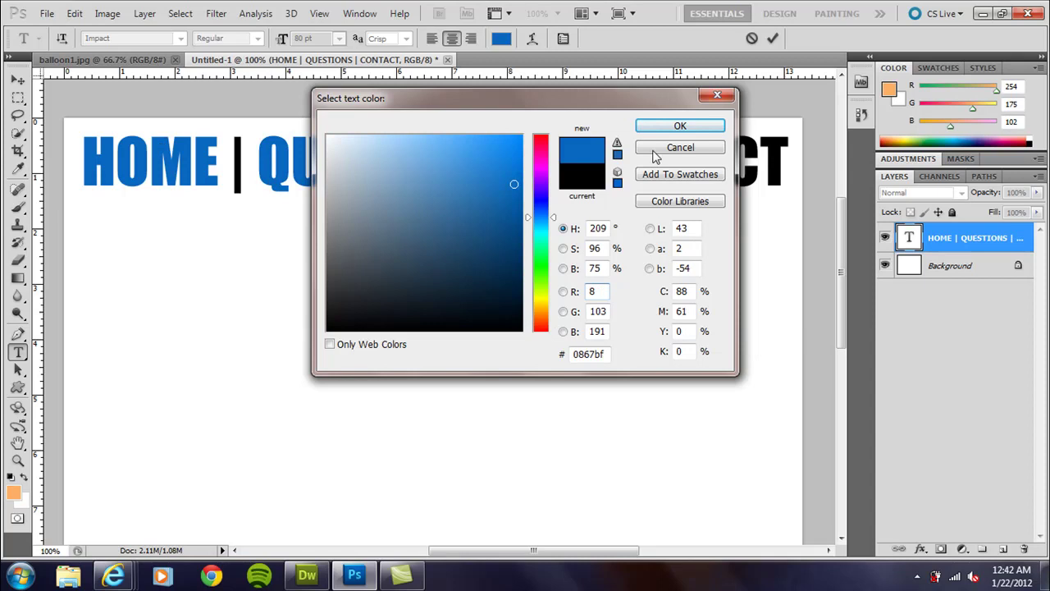
click(673, 128)
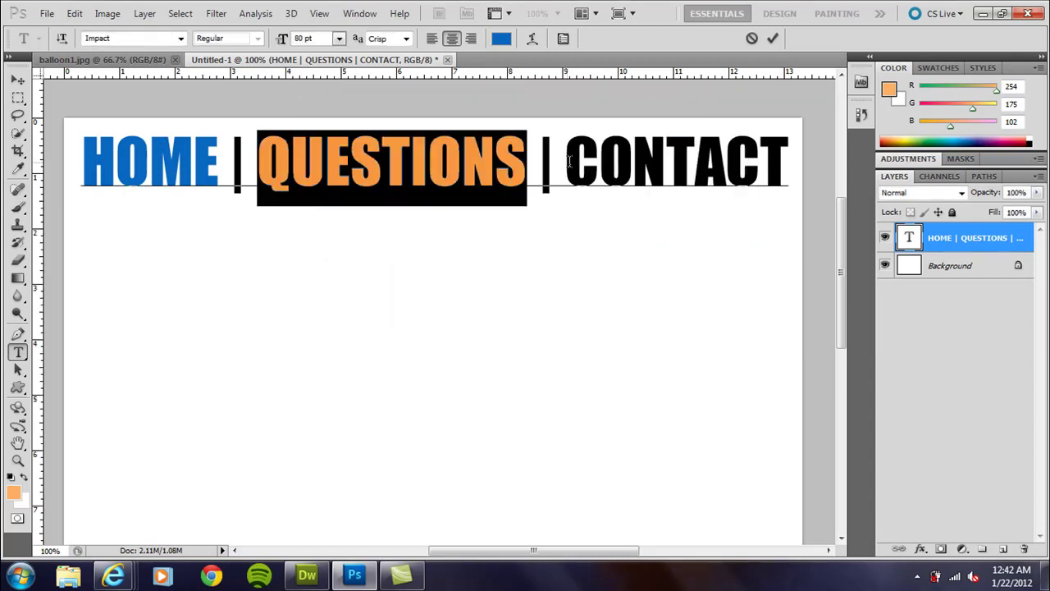
drag(566, 164, 795, 184)
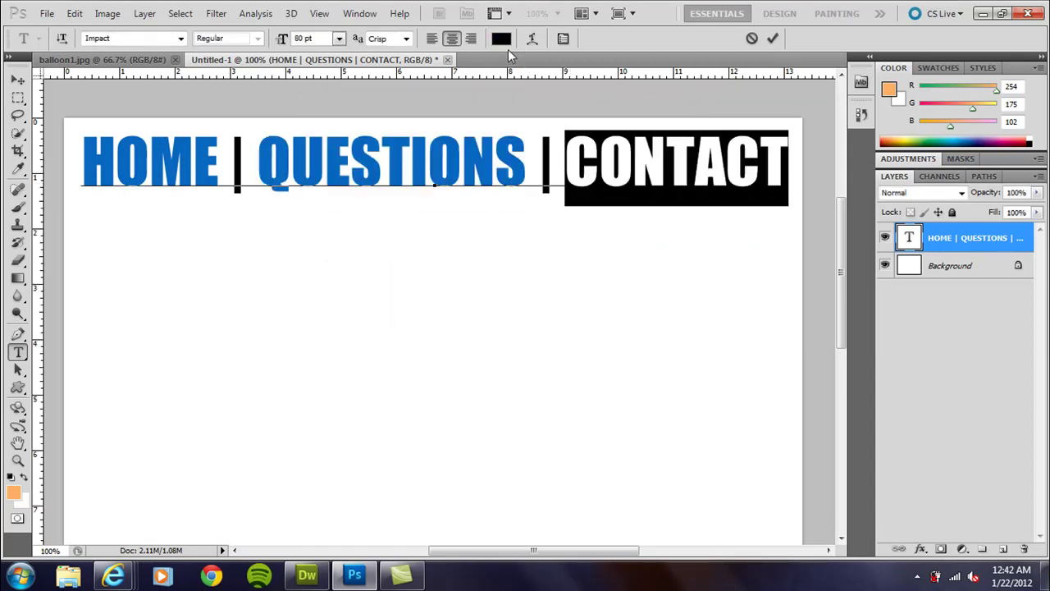
click(502, 39)
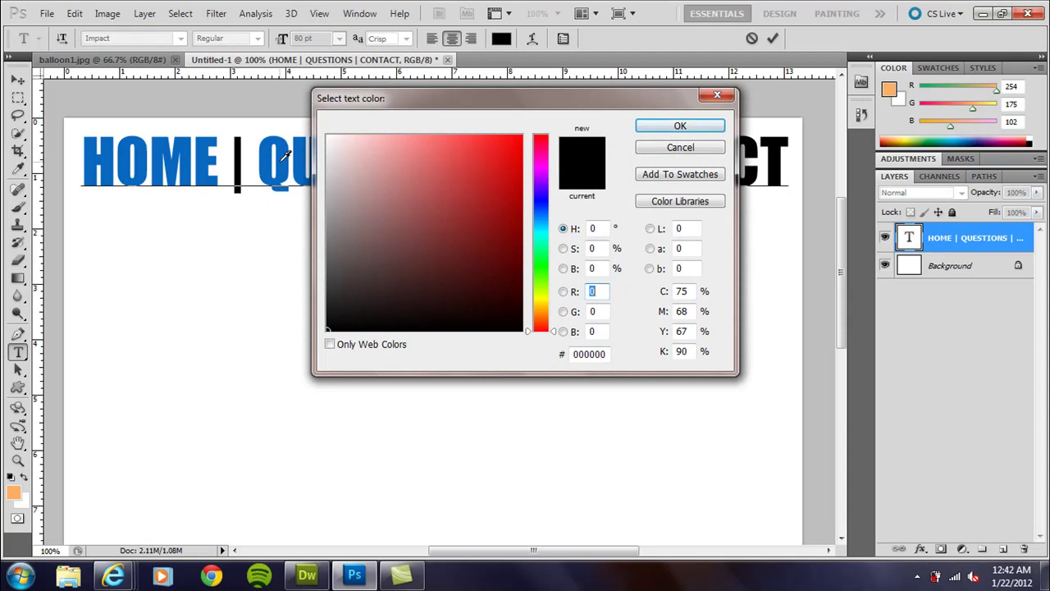
click(285, 156)
click(680, 125)
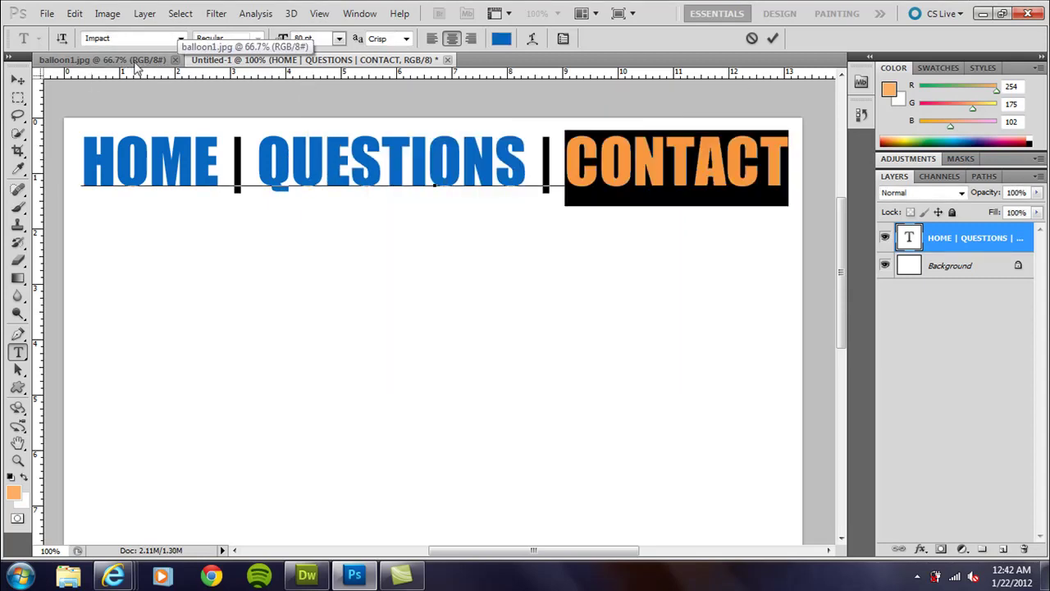
- Copy the balloon1.jpg photo into the Untitled-1 header document
click(99, 64)
drag(99, 64, 207, 226)
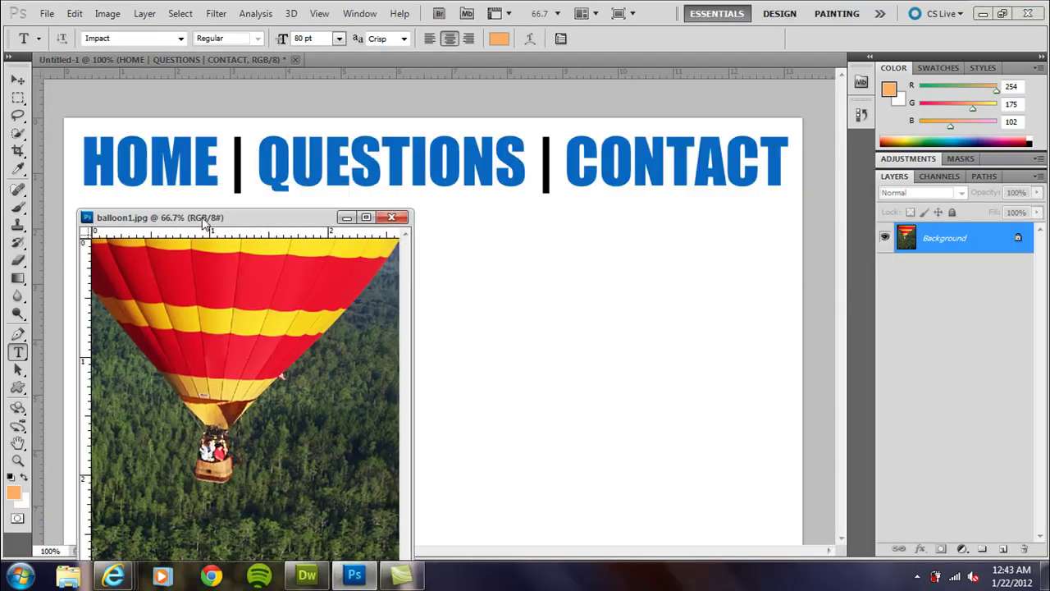
click(18, 79)
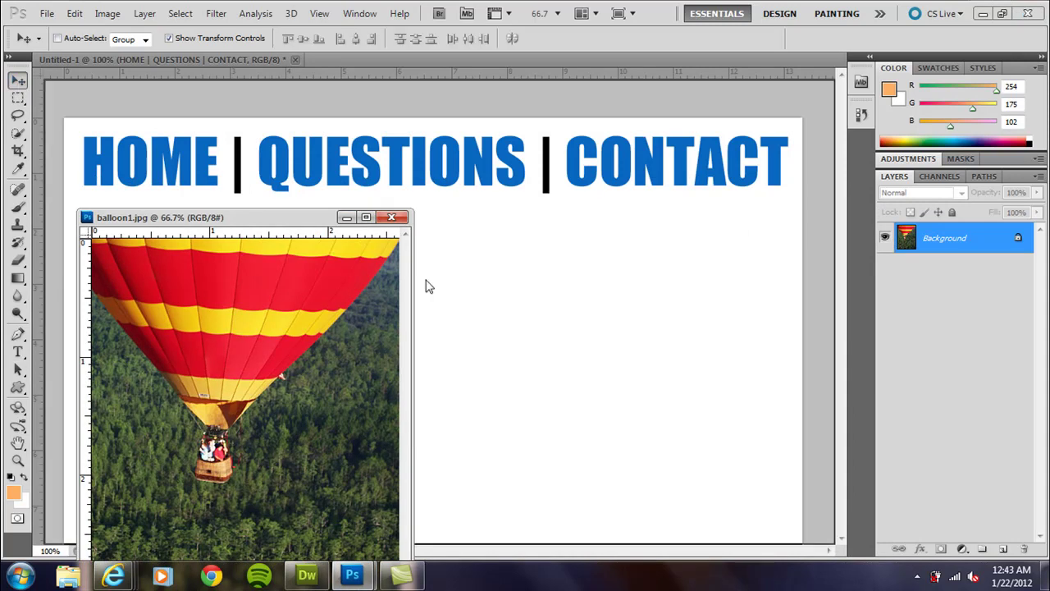
drag(469, 276, 467, 270)
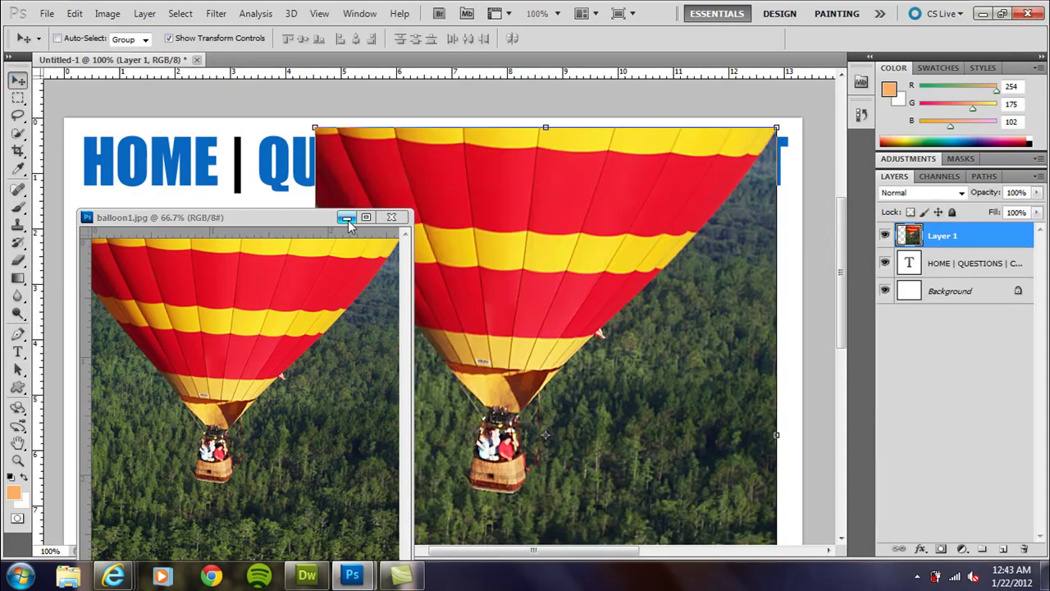
click(347, 219)
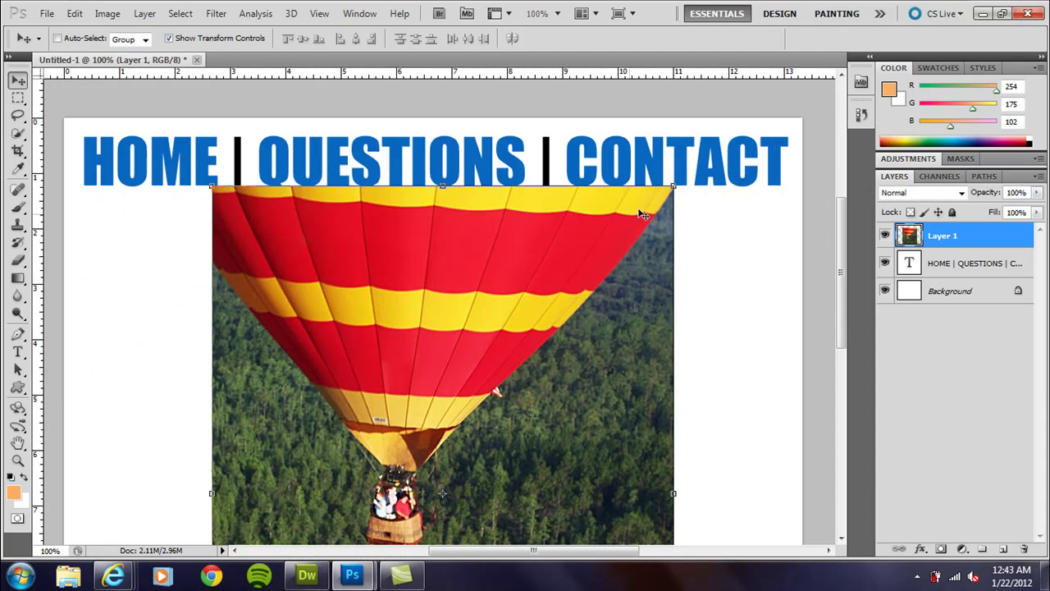
- Scale the balloon to about 14%, tilt it −21.65°, and place it top-left beside HOME
drag(674, 188, 489, 245)
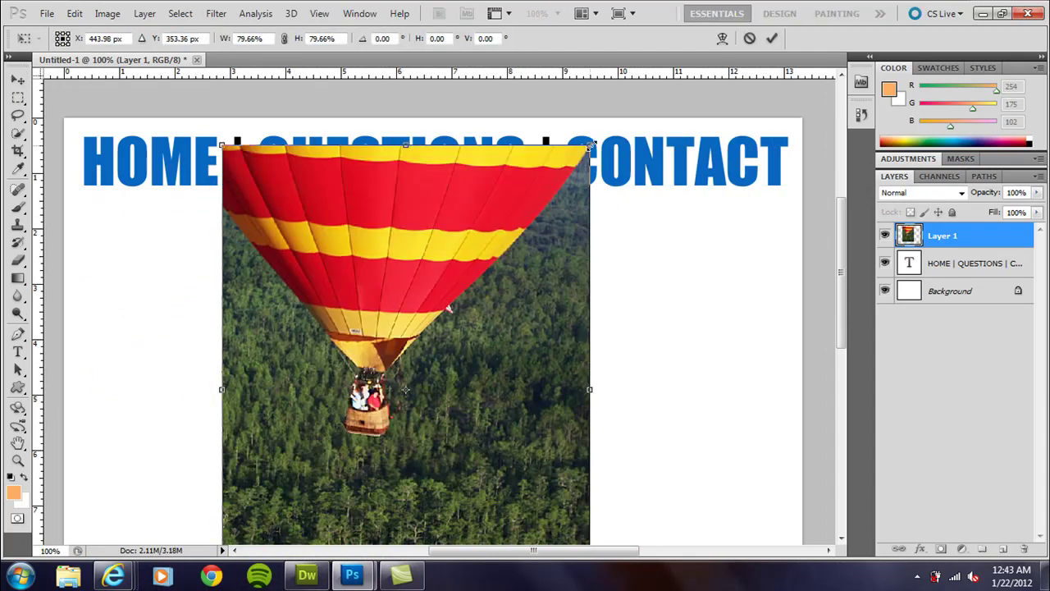
drag(590, 147, 308, 384)
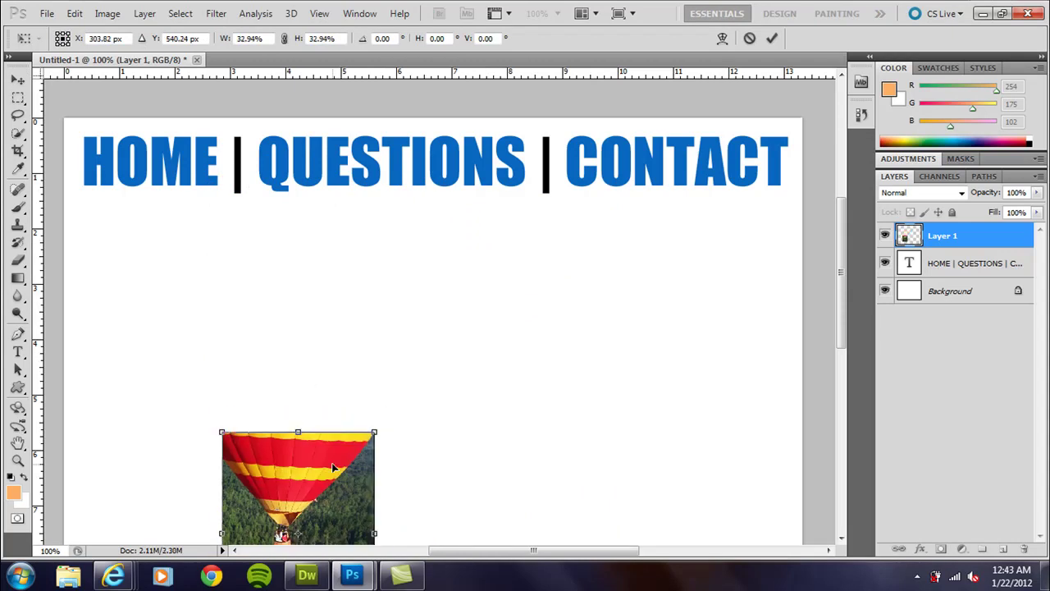
drag(333, 467, 342, 291)
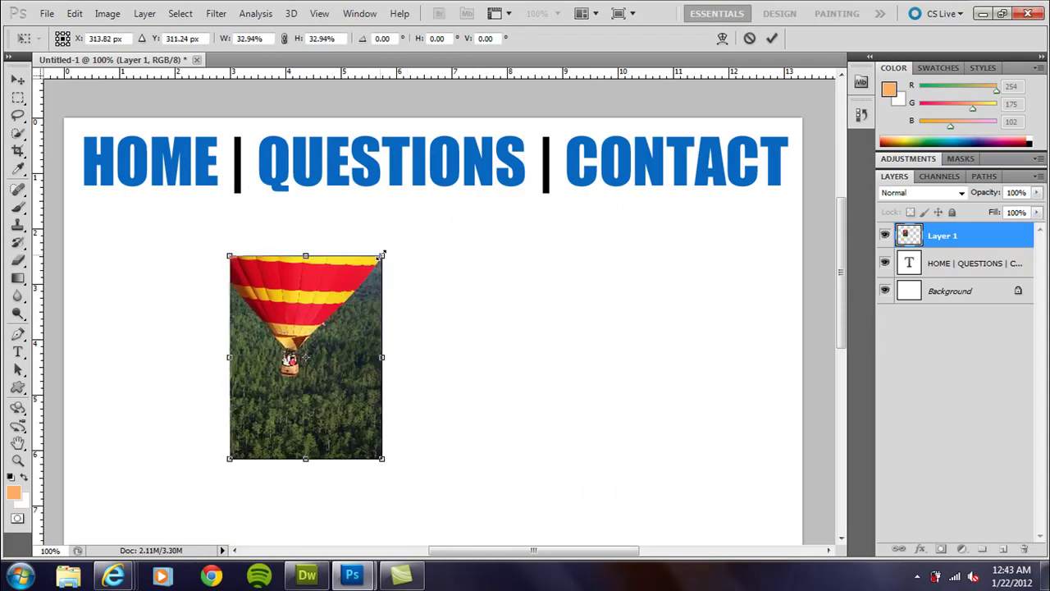
drag(382, 254, 280, 365)
drag(295, 479, 332, 471)
drag(279, 404, 117, 151)
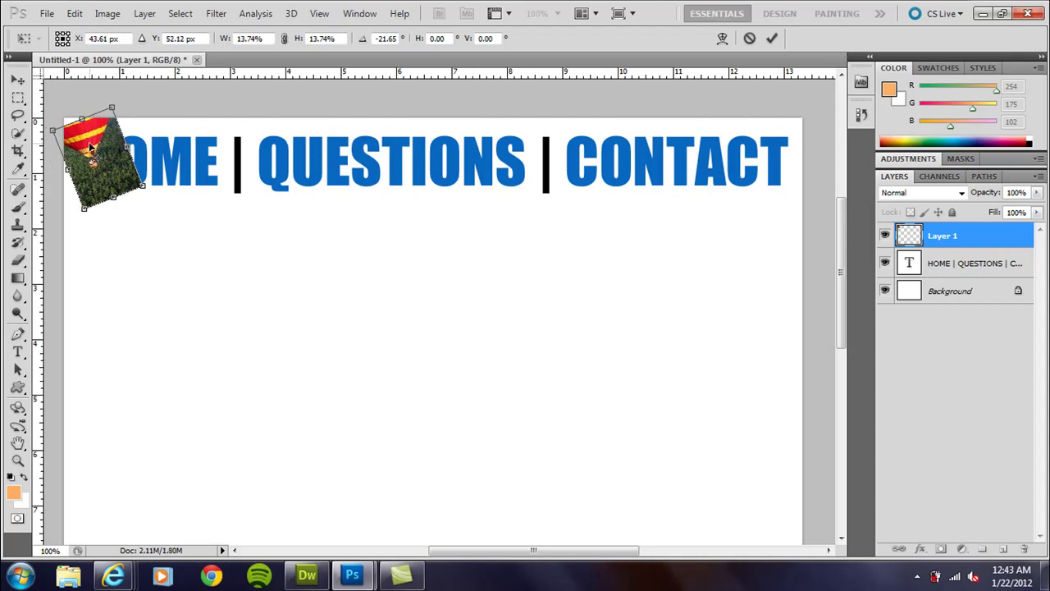
key(Return)
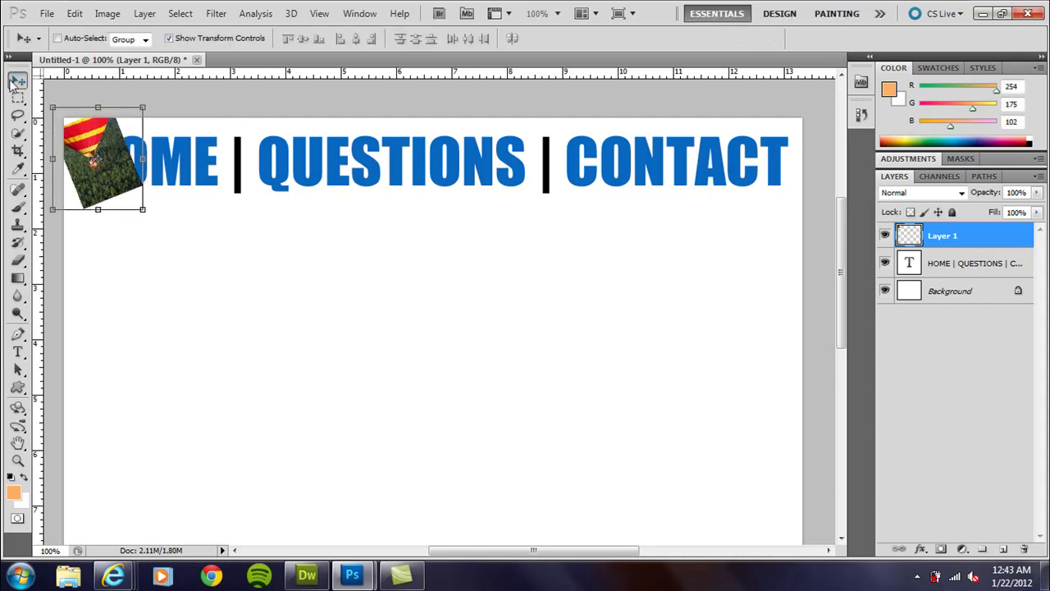
- Scale the heading to 88.54% and shift it right, then nudge the balloon beside HOME
click(912, 262)
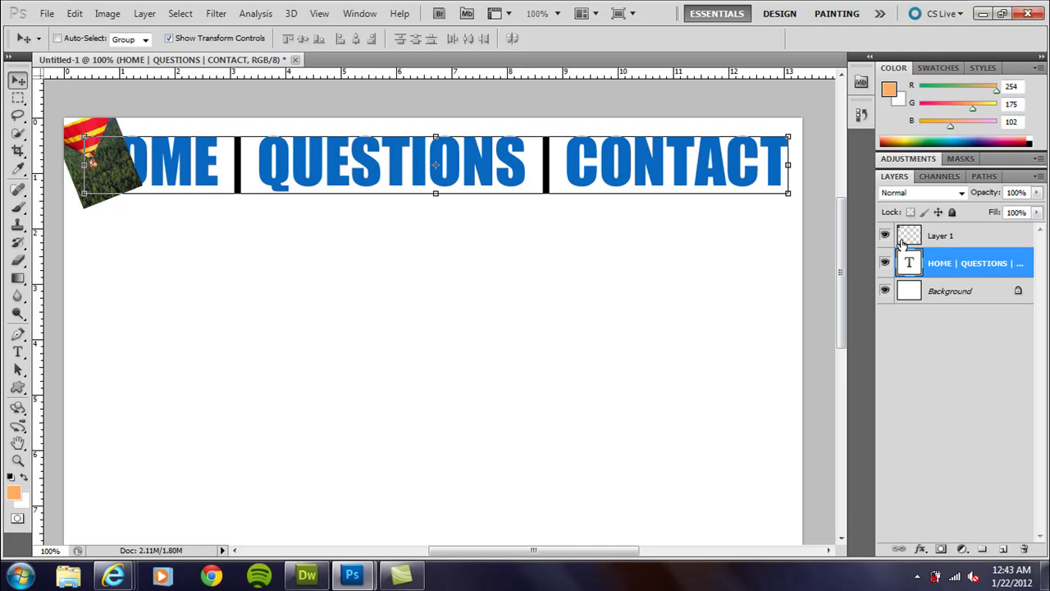
click(932, 237)
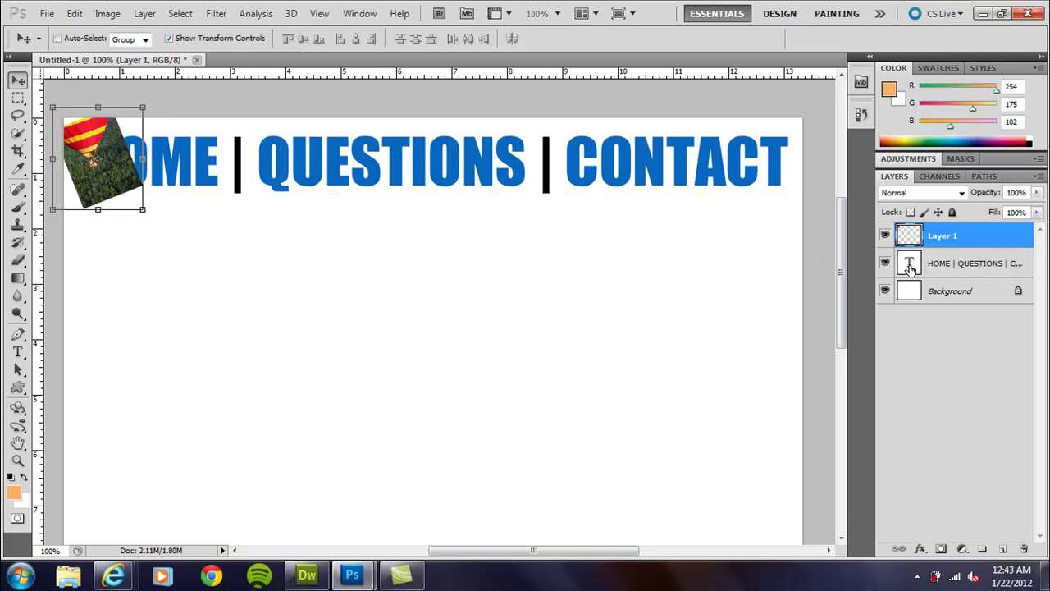
click(910, 270)
click(913, 240)
click(920, 264)
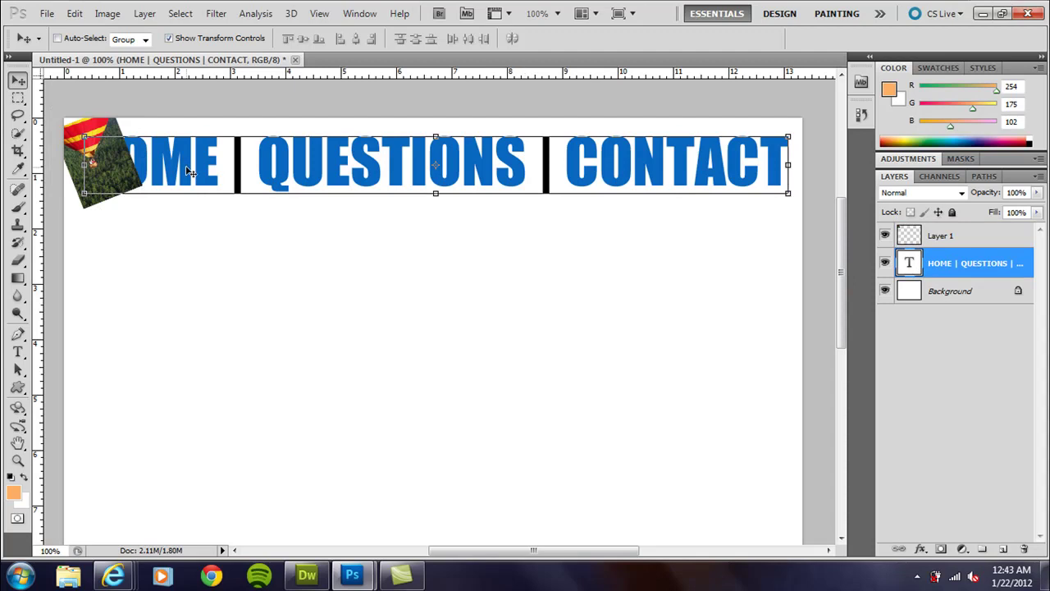
drag(82, 136, 198, 161)
key(Return)
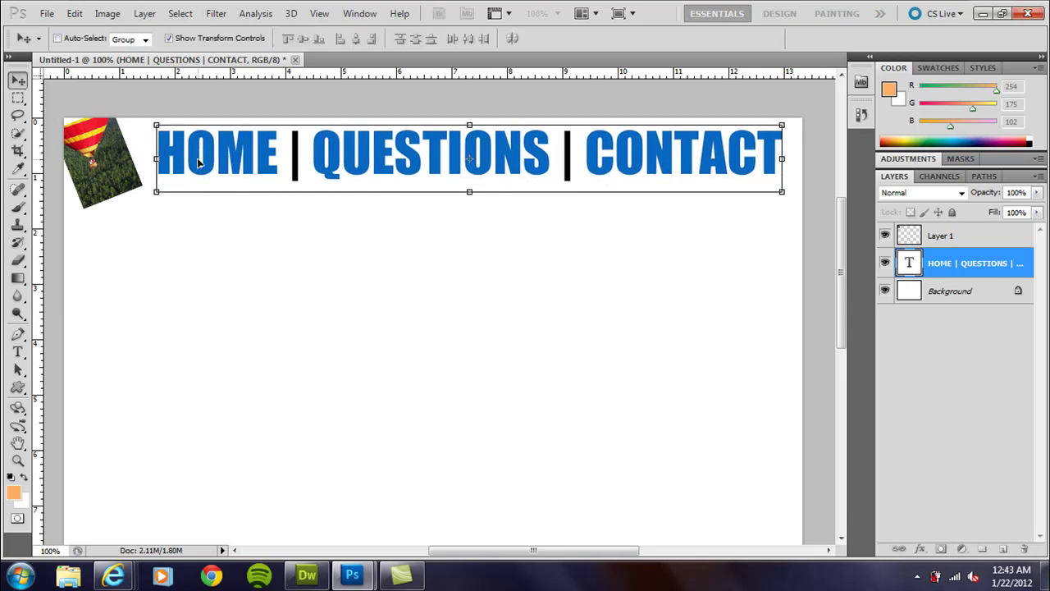
click(909, 235)
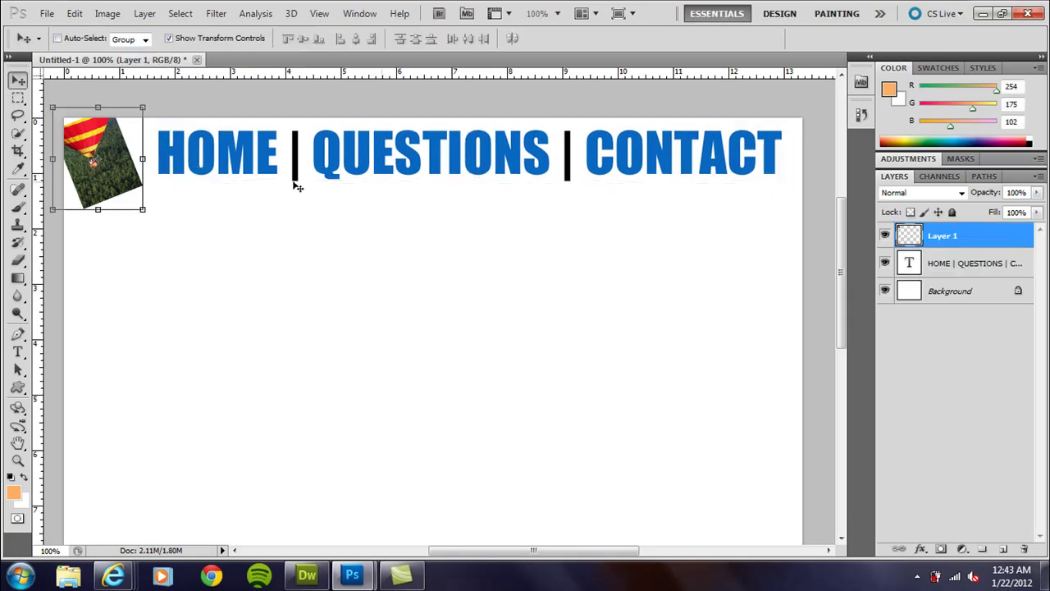
drag(119, 158, 121, 159)
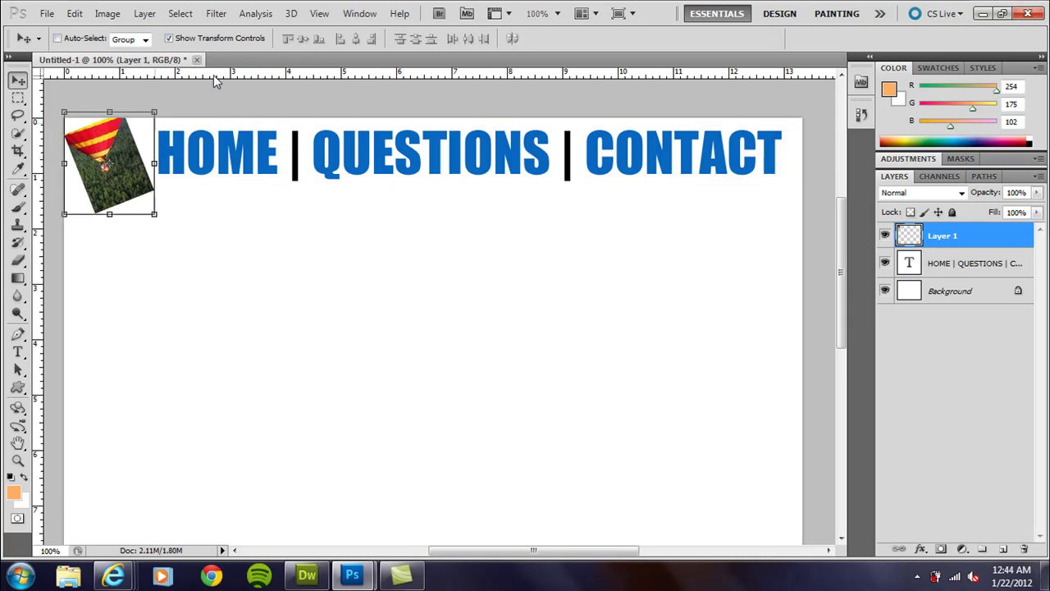
- Give the balloon layer a thicker stroke border in the blue sampled from HOME
click(145, 13)
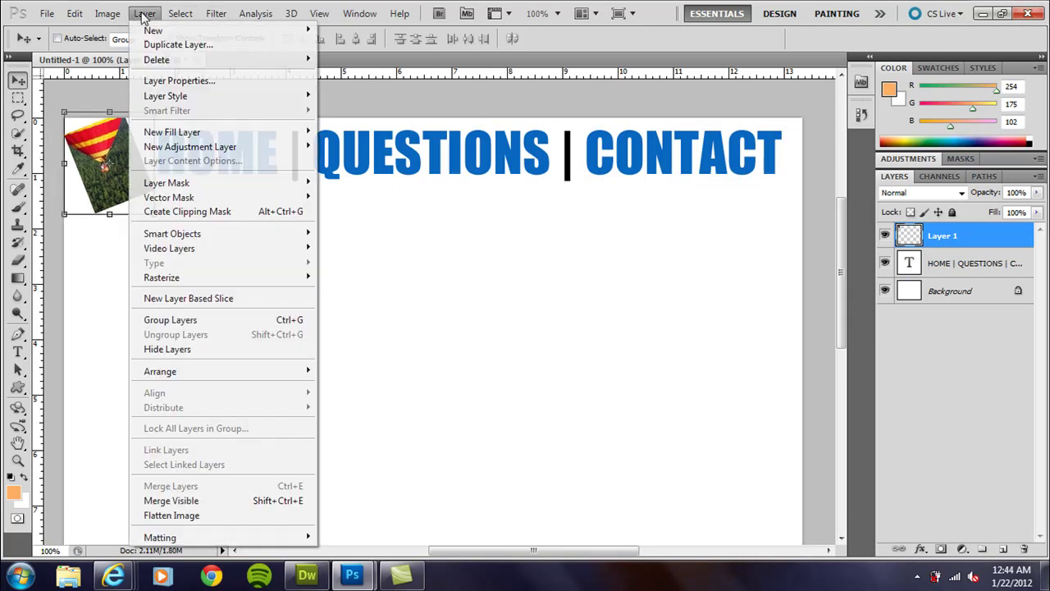
mouse_move(242, 96)
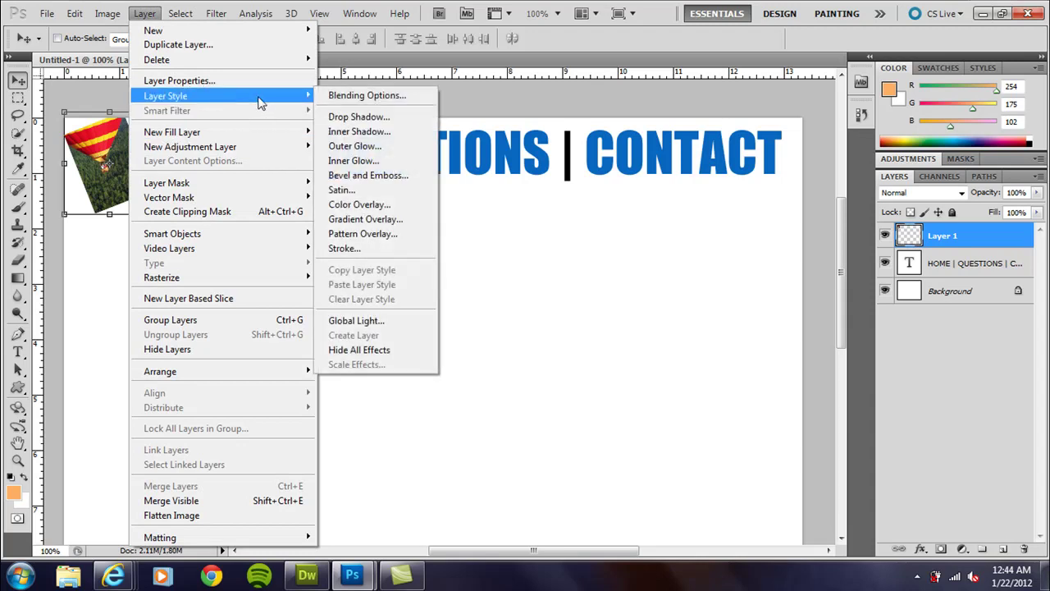
click(362, 249)
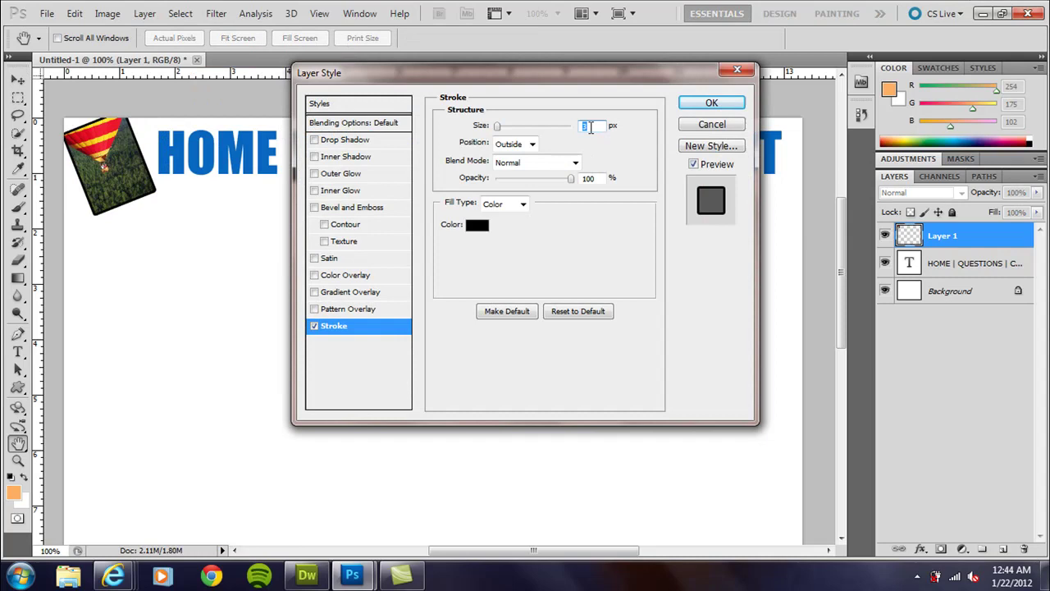
drag(495, 127, 500, 133)
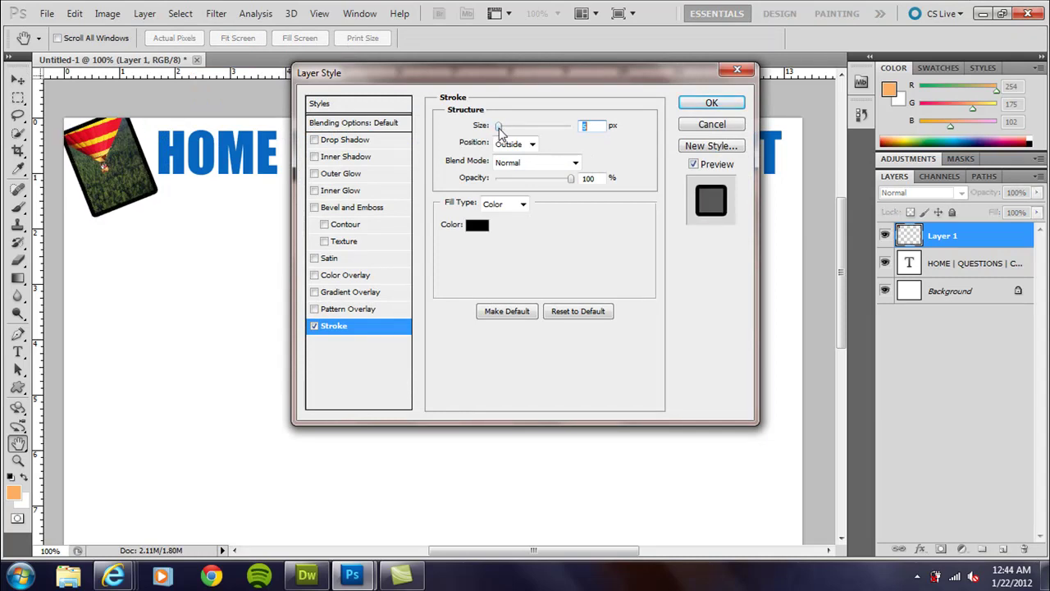
click(478, 226)
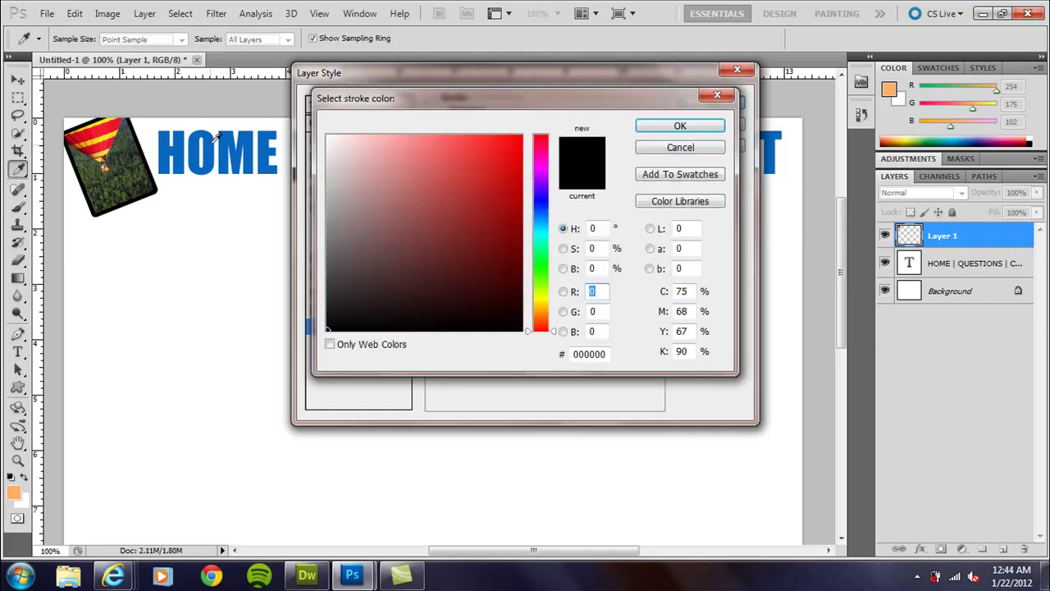
click(189, 147)
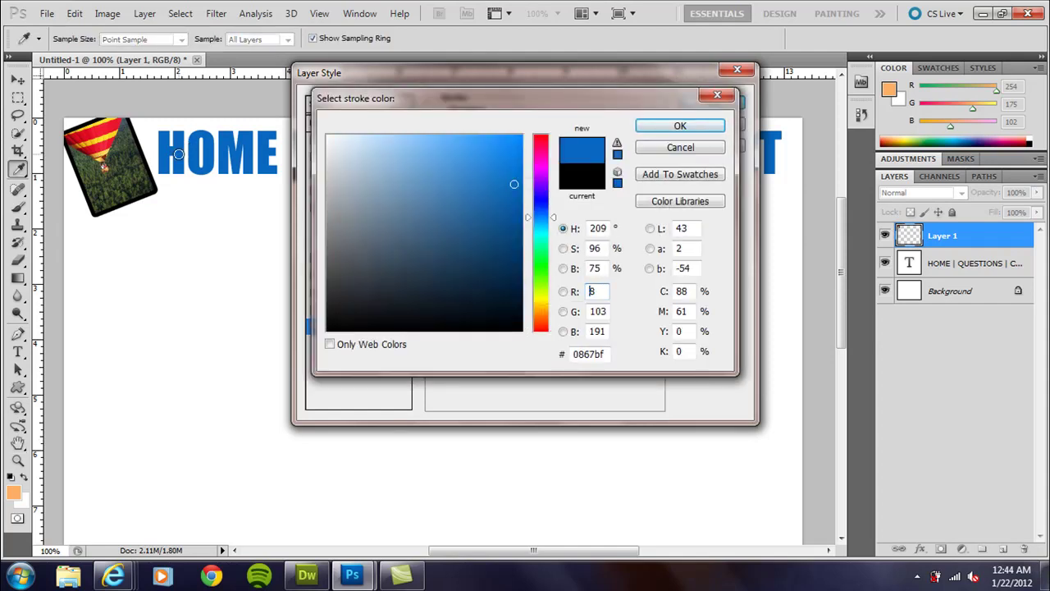
click(661, 126)
click(702, 105)
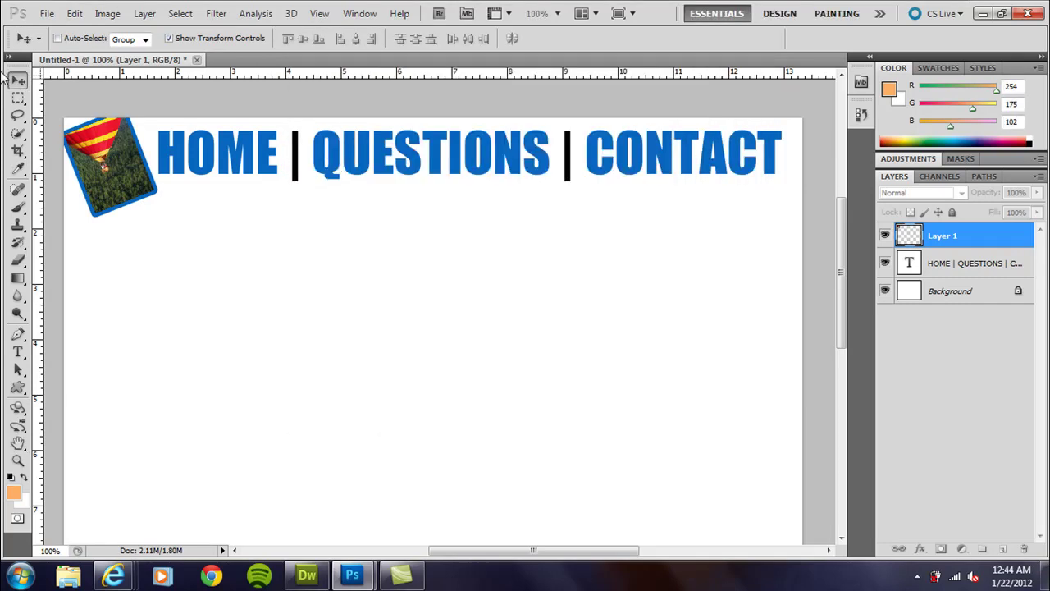
- Nudge the bordered balloon photo up and left into the canvas's top-left corner
drag(135, 170, 131, 162)
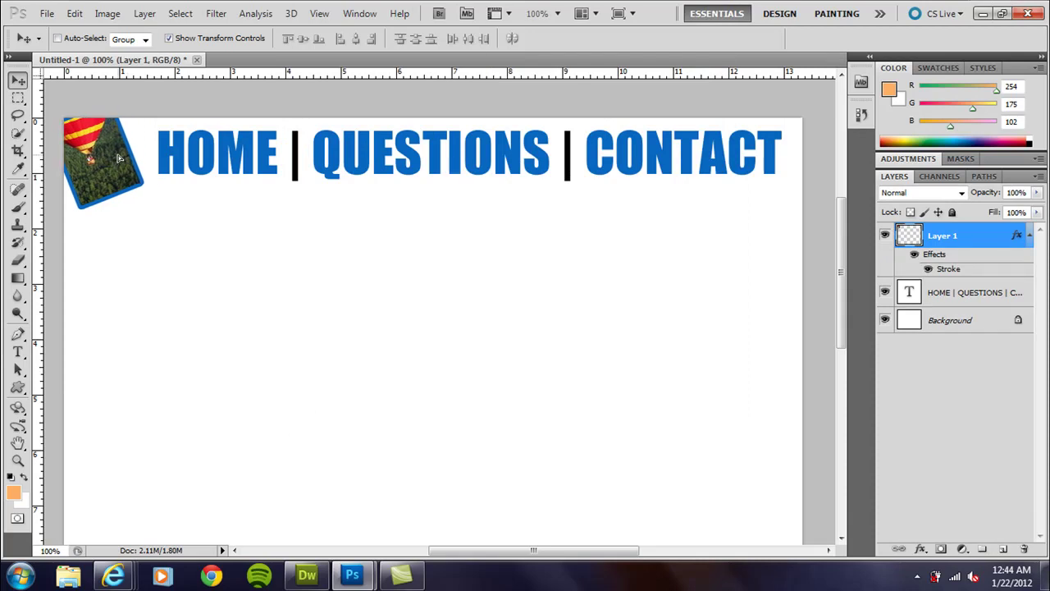
key(Up)
key(Up)
key(Up)
key(Up)
key(Up)
key(Up)
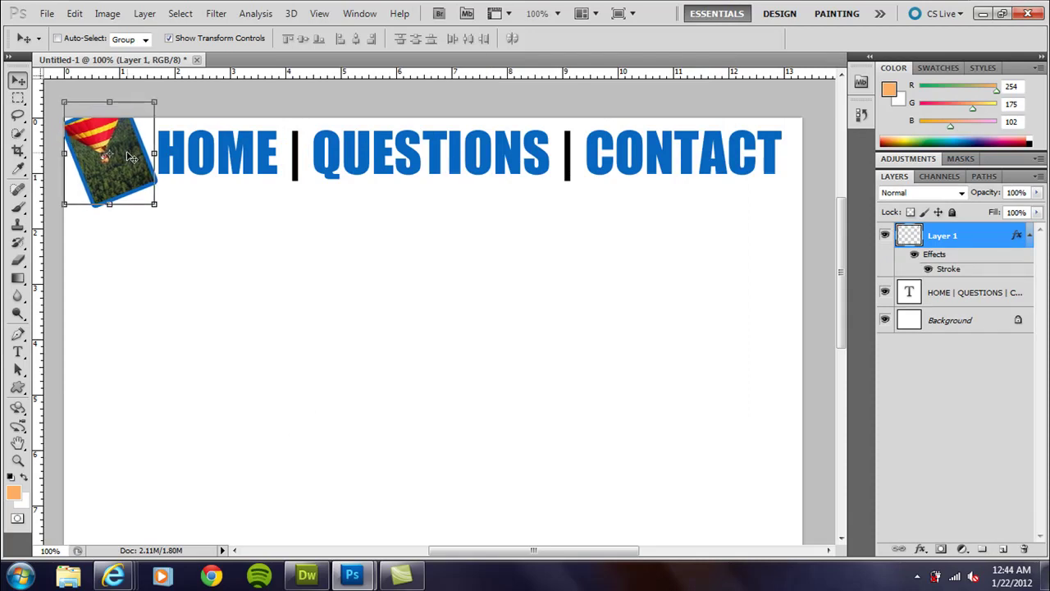
key(Up)
key(Up)
key(Left)
key(Left)
key(Left)
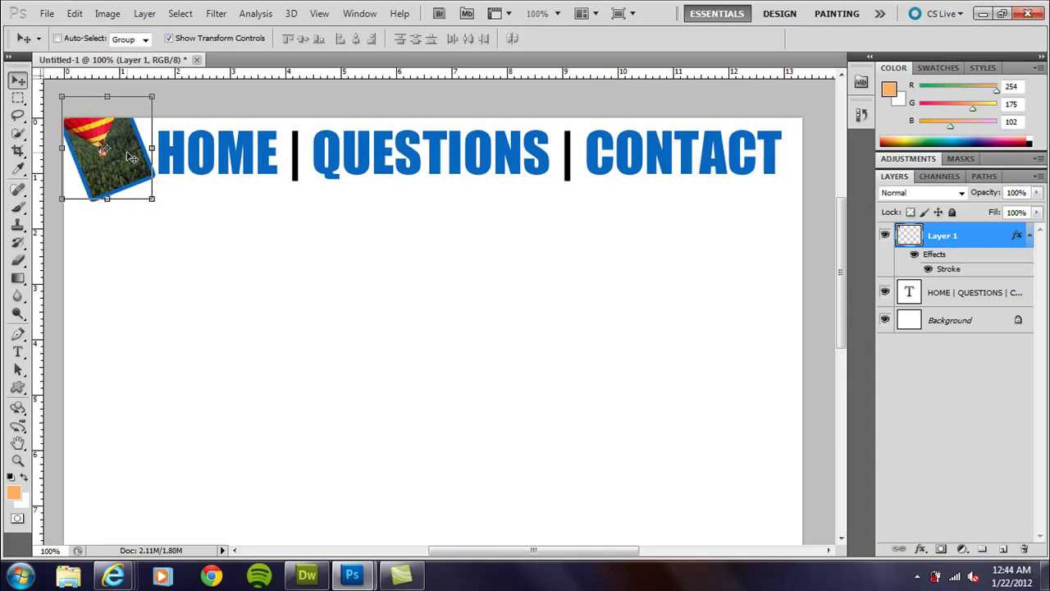
key(Up)
key(Up)
key(Up)
- Crop the canvas twice, ending with a tight strip around the balloon and heading
click(18, 98)
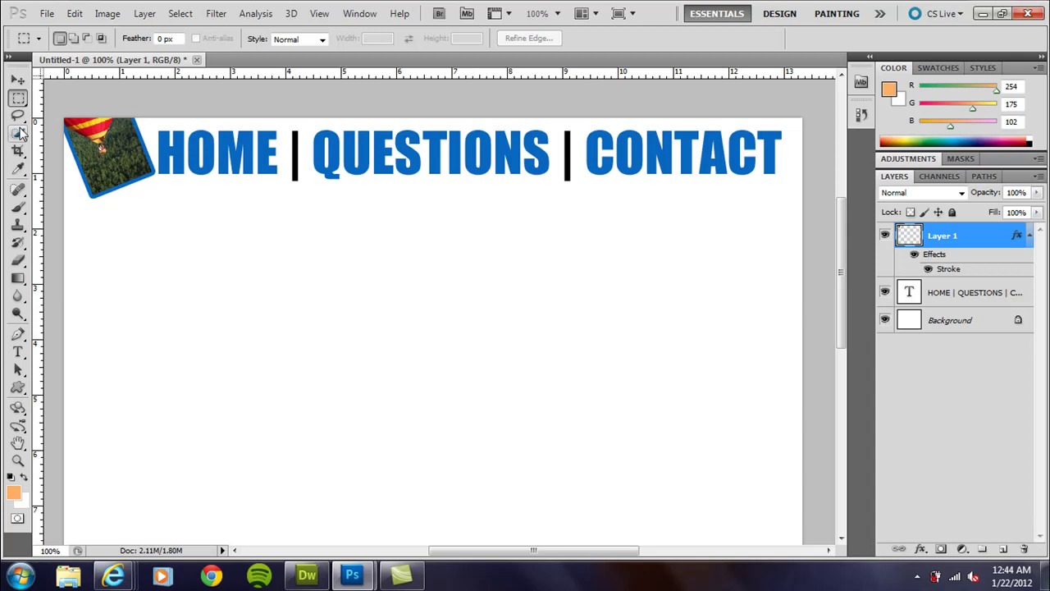
click(18, 154)
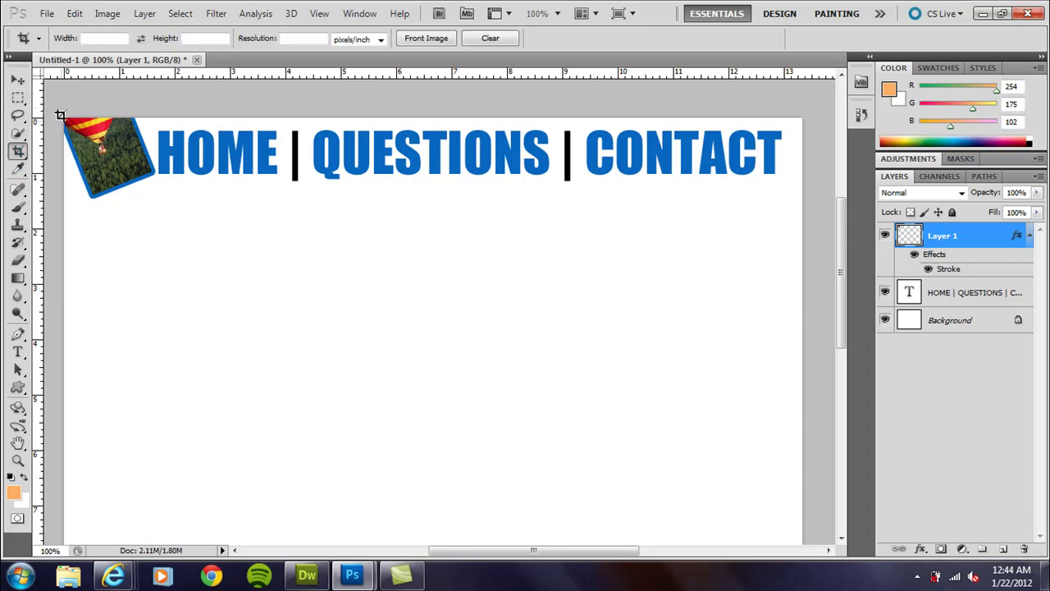
drag(59, 111, 797, 218)
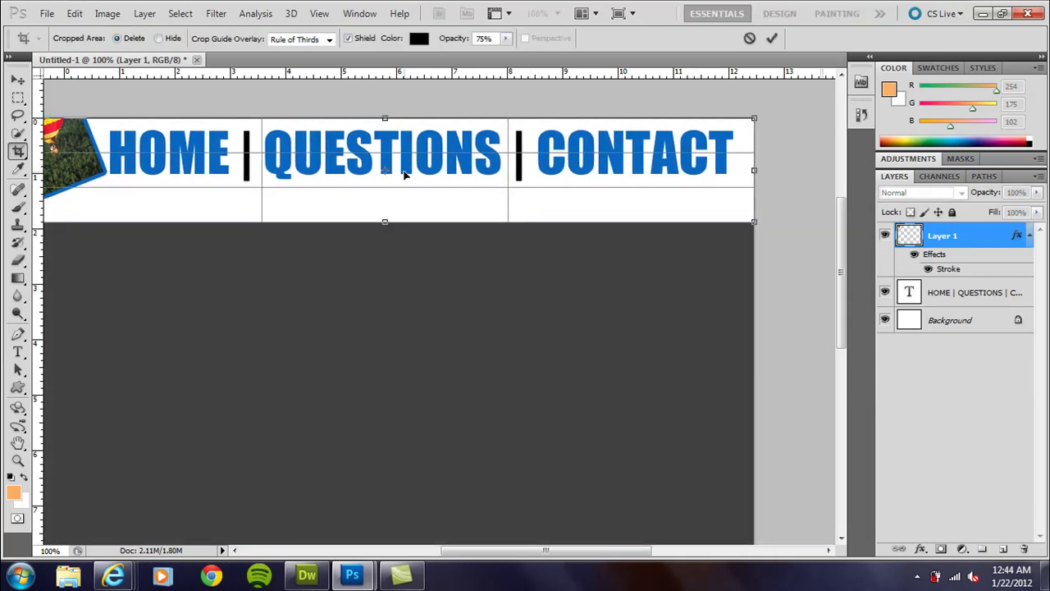
key(Return)
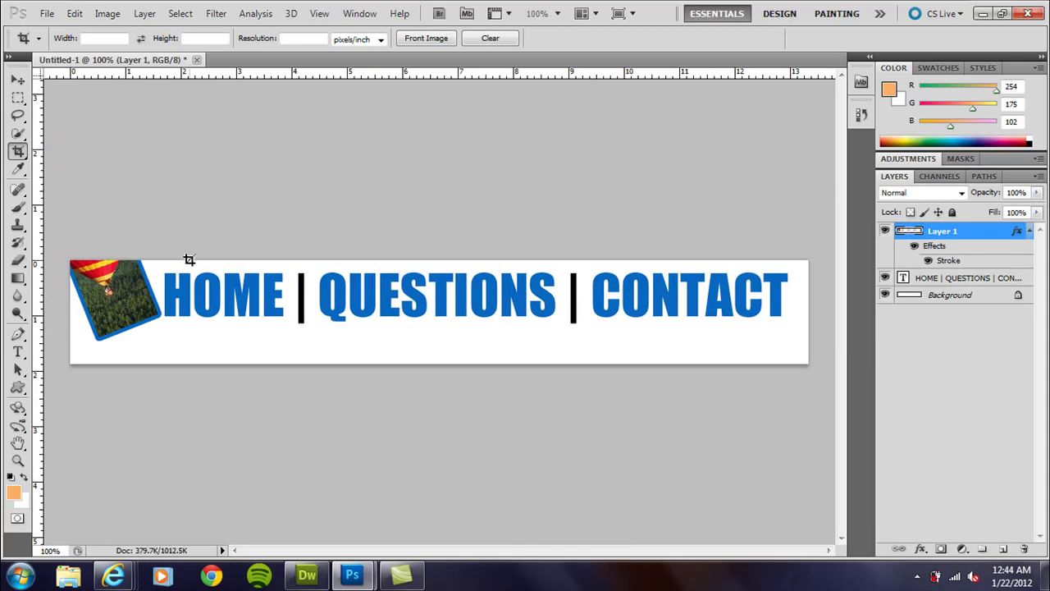
drag(59, 249, 821, 344)
key(Return)
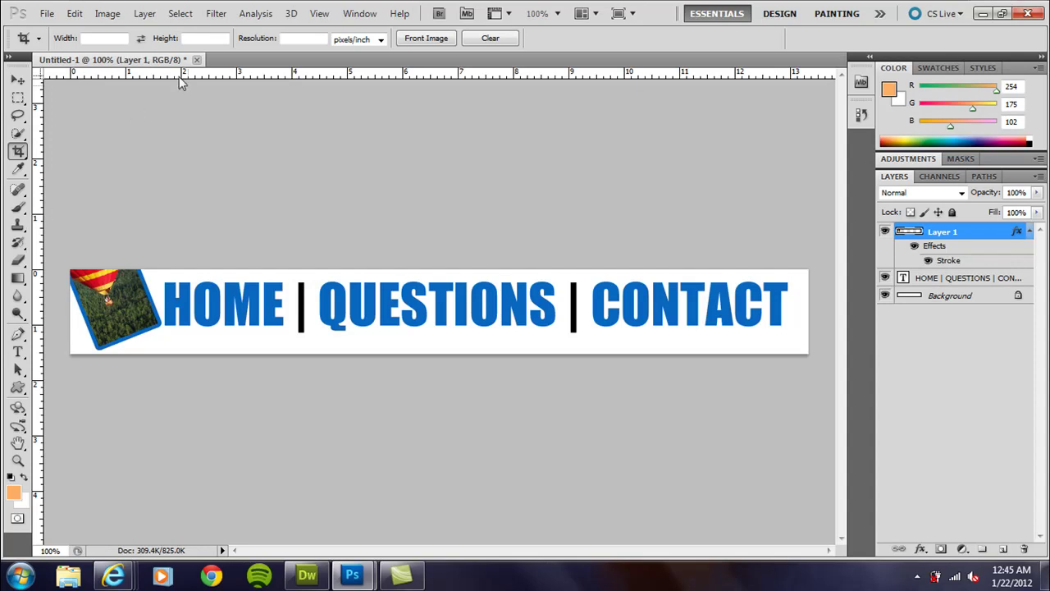
- With snapping checked, add vertical guides at the photo edge and both bars, plus one below the words
click(324, 14)
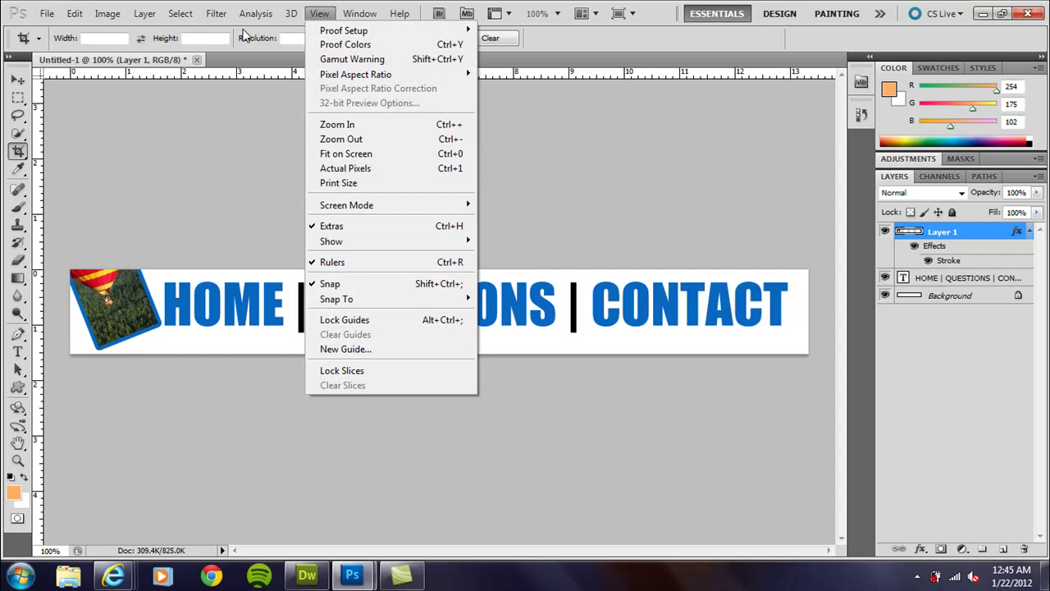
click(38, 193)
drag(39, 194, 159, 204)
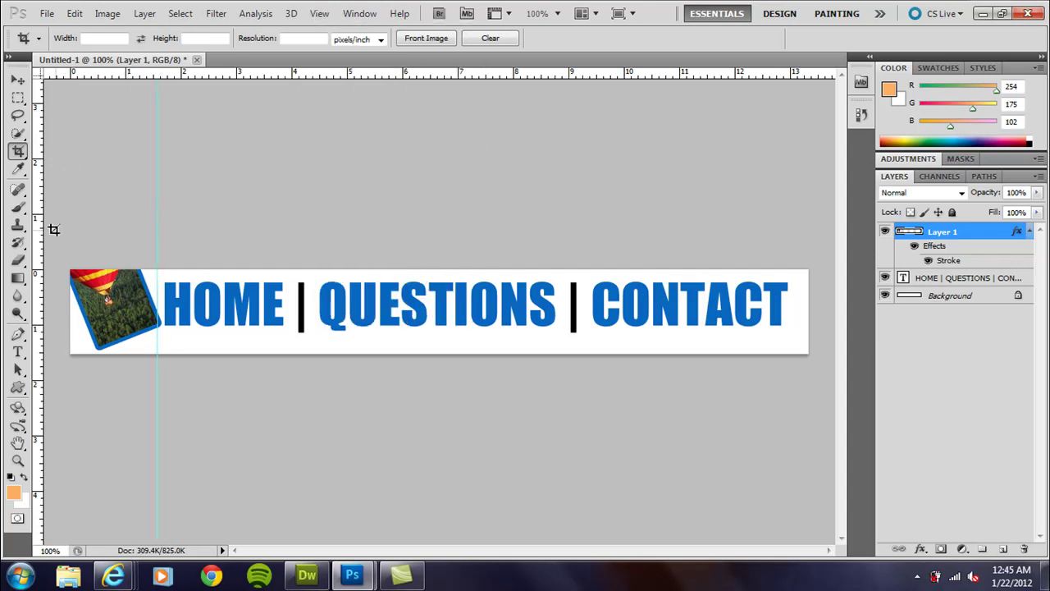
drag(41, 228, 302, 250)
drag(37, 228, 575, 239)
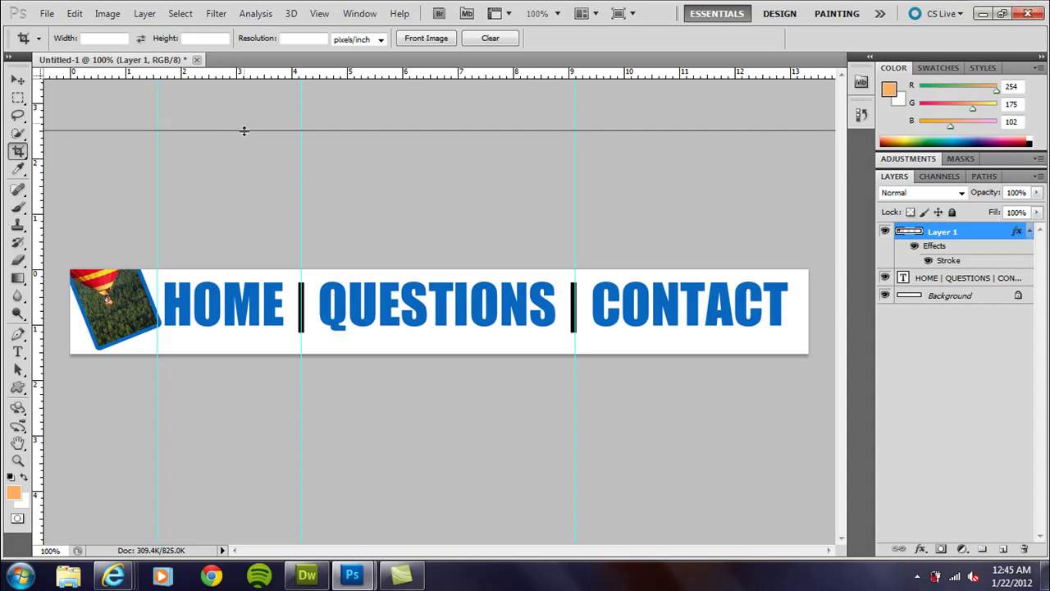
drag(244, 131, 232, 335)
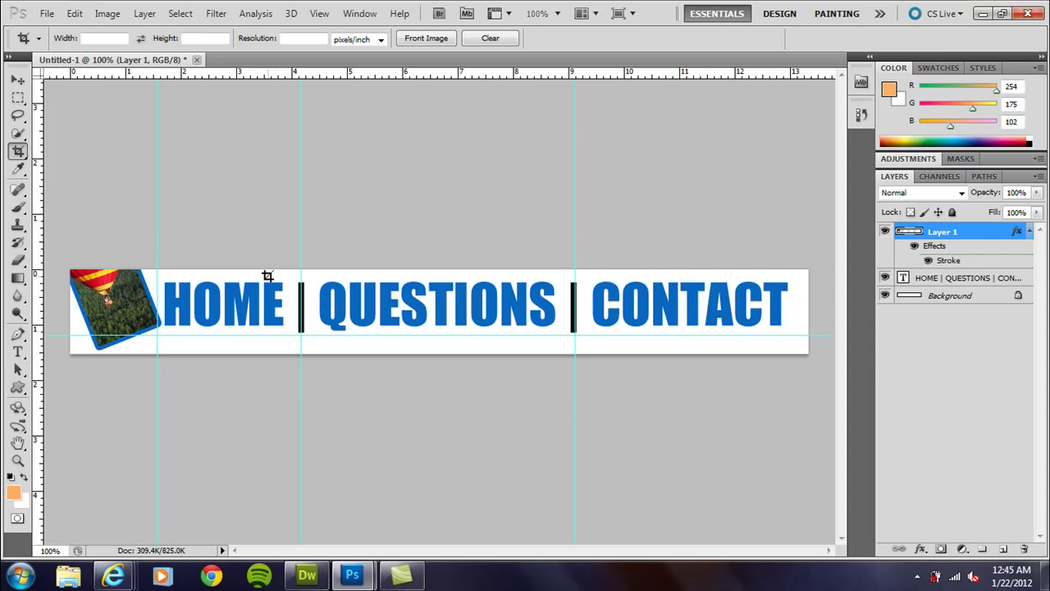
- Select a rectangle from the banner's top-left to the first vertical and horizontal guide intersection
click(18, 98)
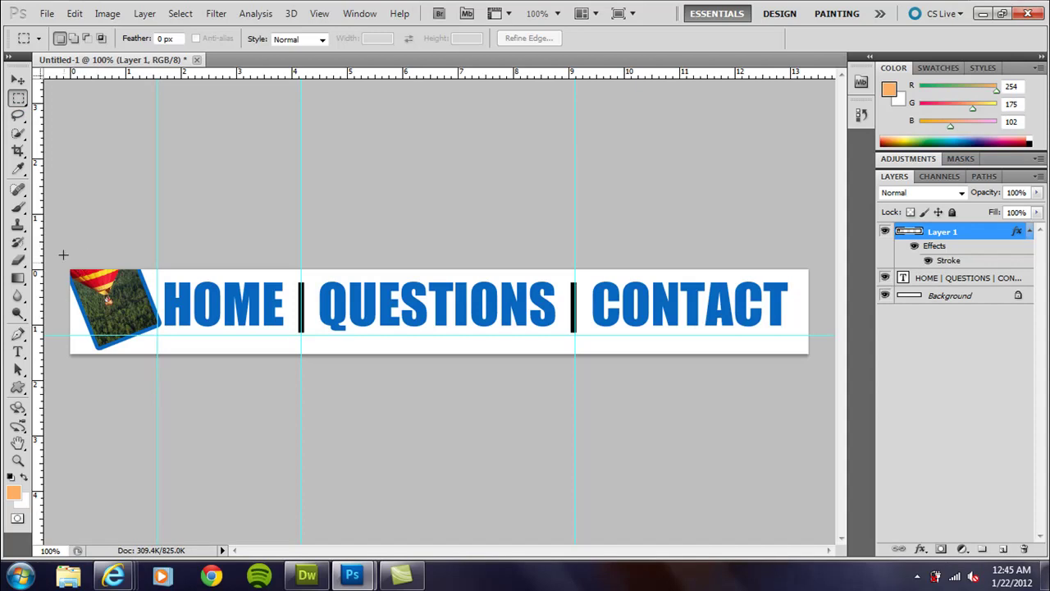
drag(86, 325, 157, 356)
drag(157, 354, 158, 355)
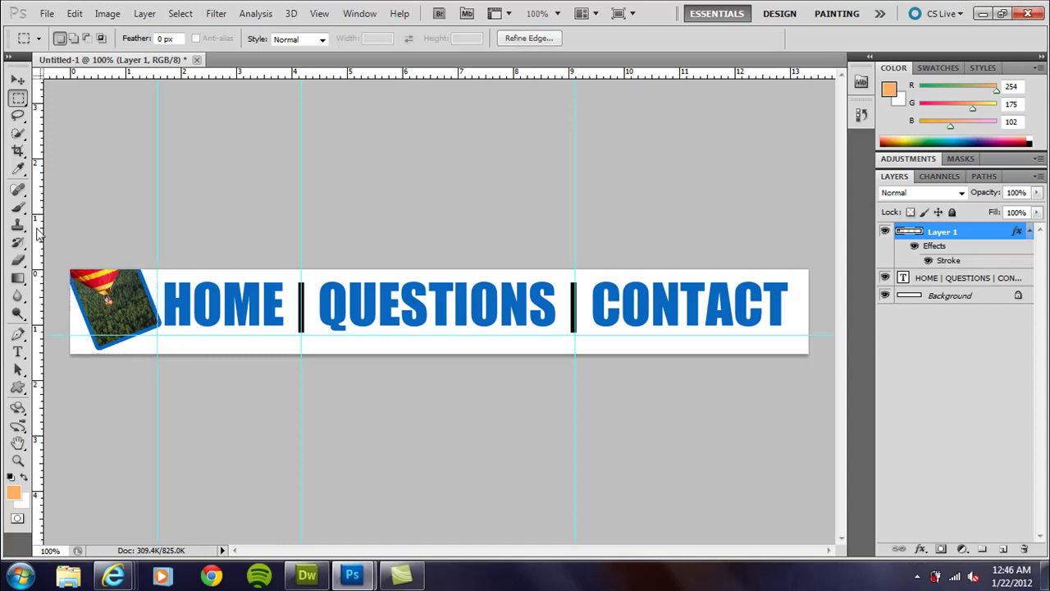
click(75, 257)
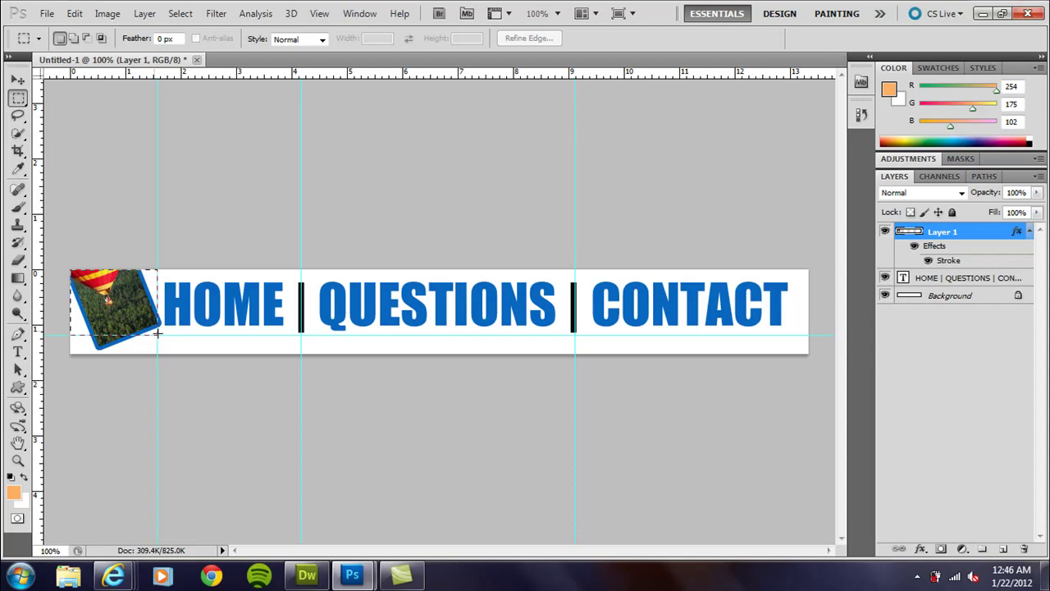
drag(157, 333, 157, 333)
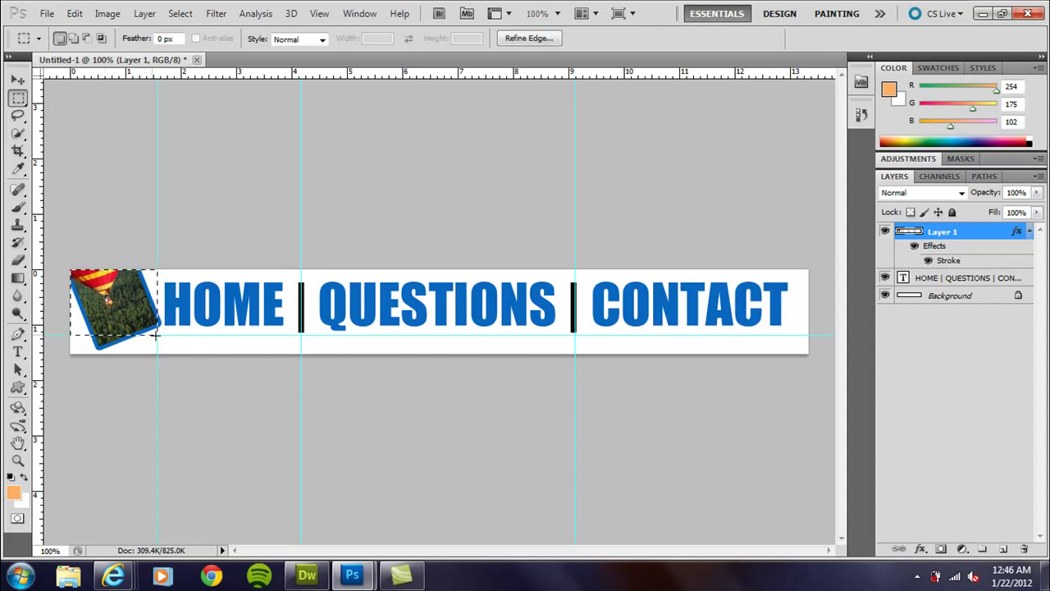
click(61, 339)
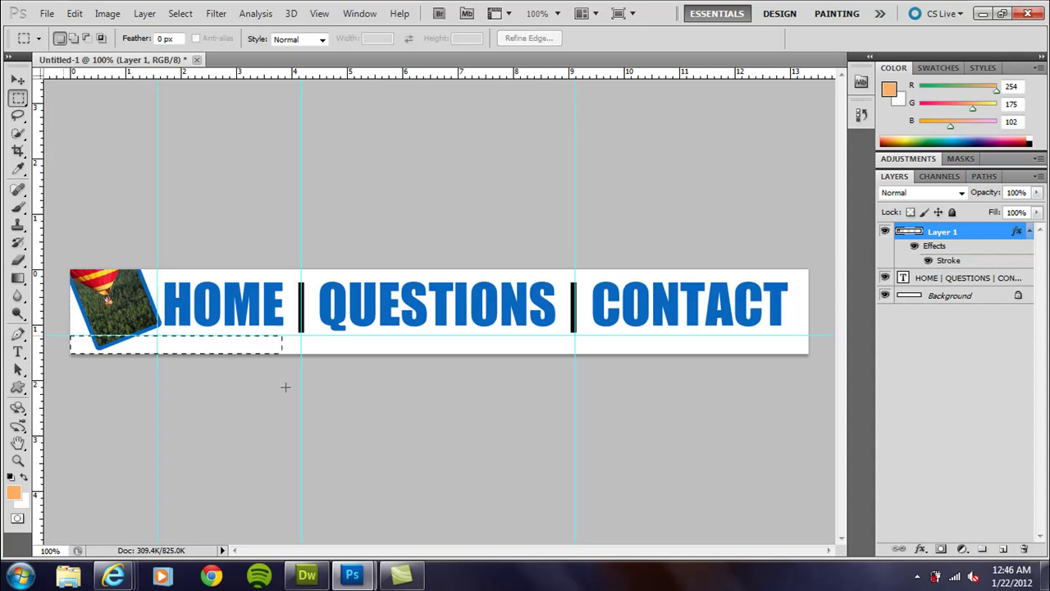
drag(286, 386, 805, 429)
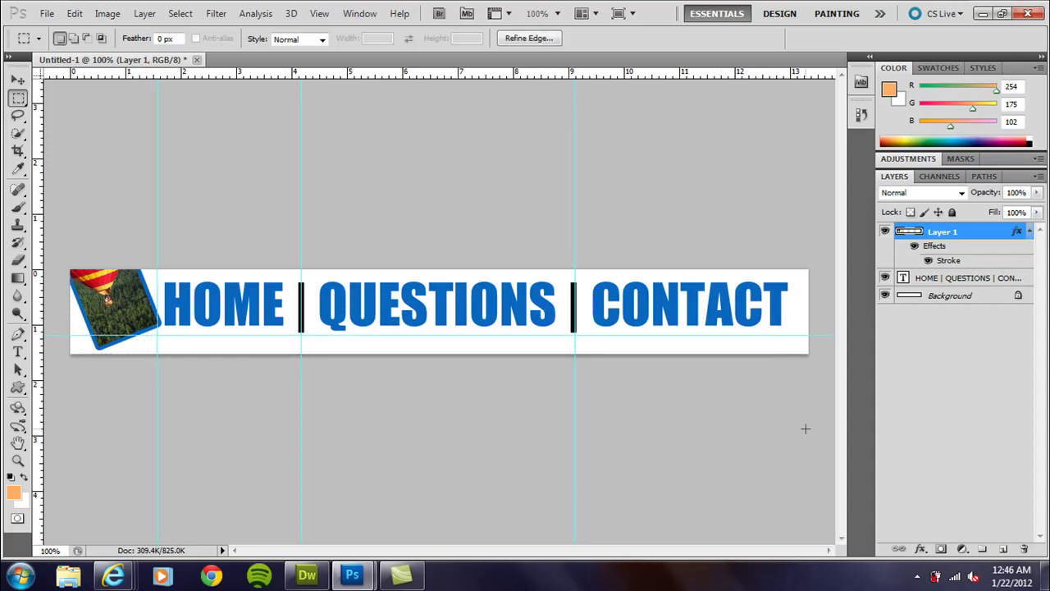
click(115, 249)
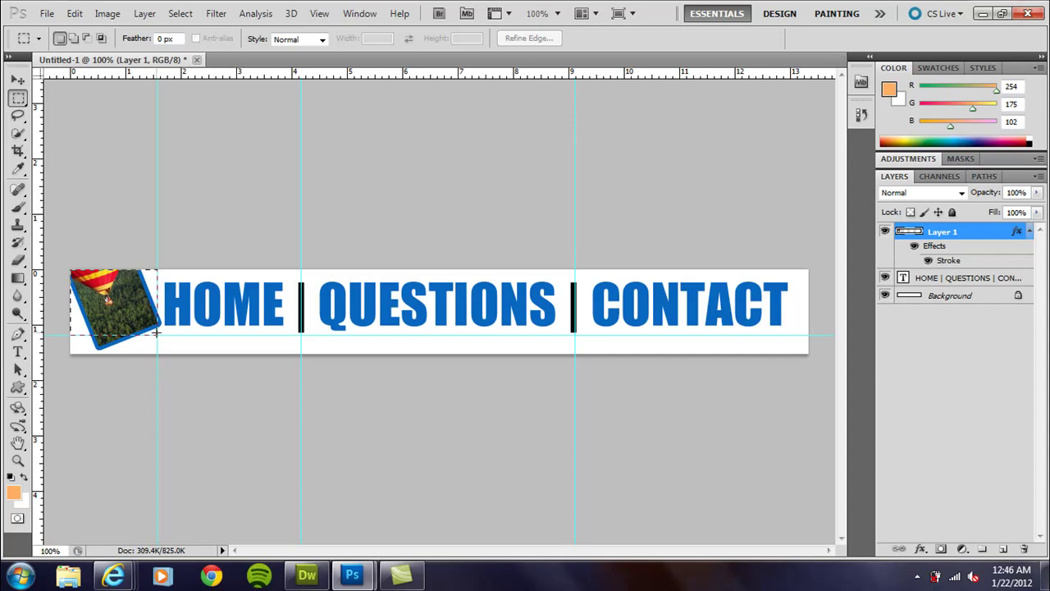
drag(156, 332, 159, 336)
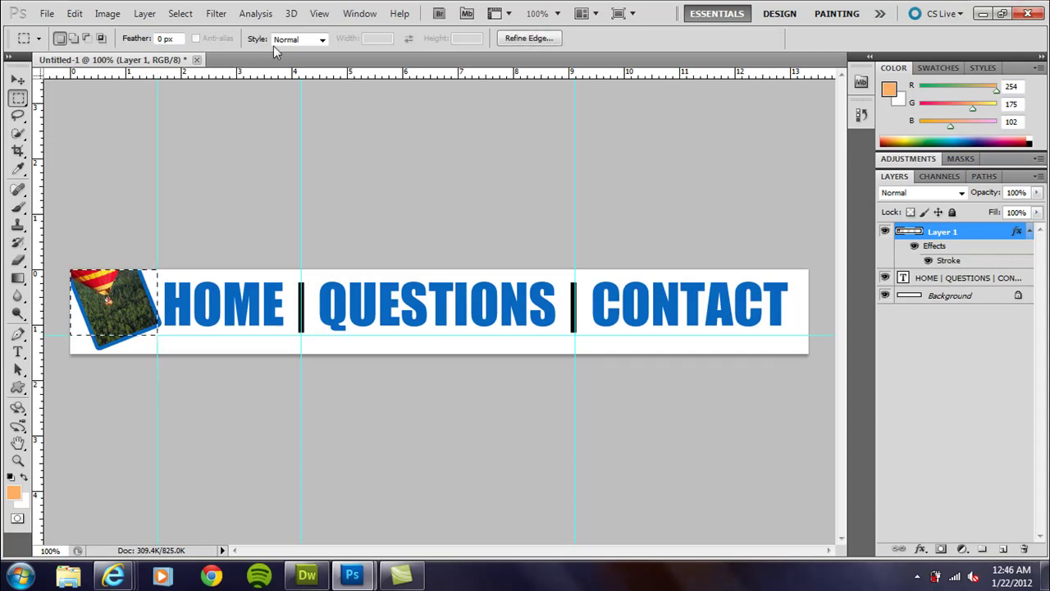
- Check the View > Snap To settings with the photo area still selected
click(319, 14)
mouse_move(420, 295)
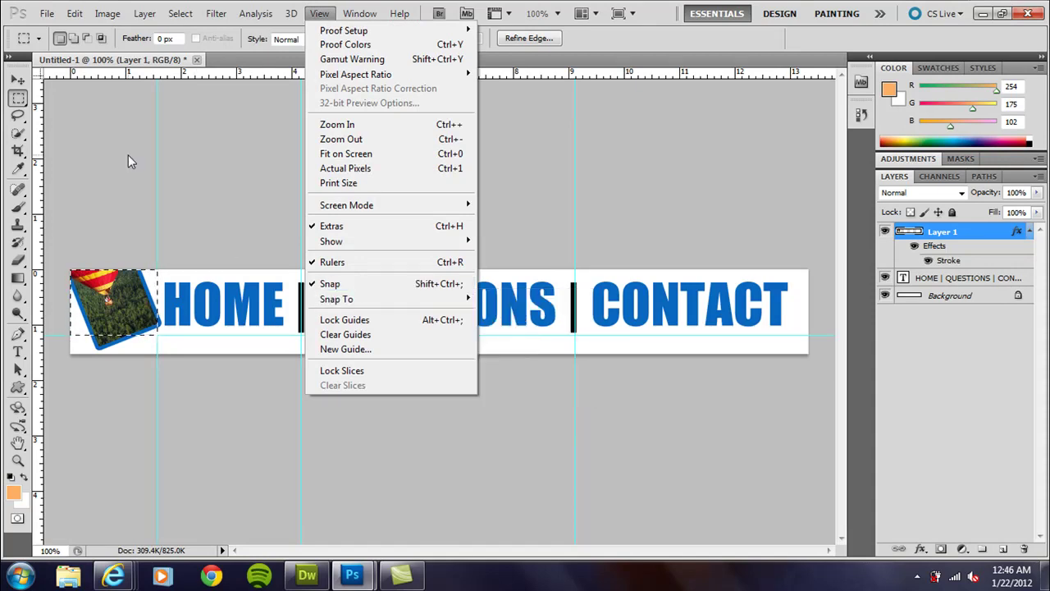
click(216, 13)
click(319, 14)
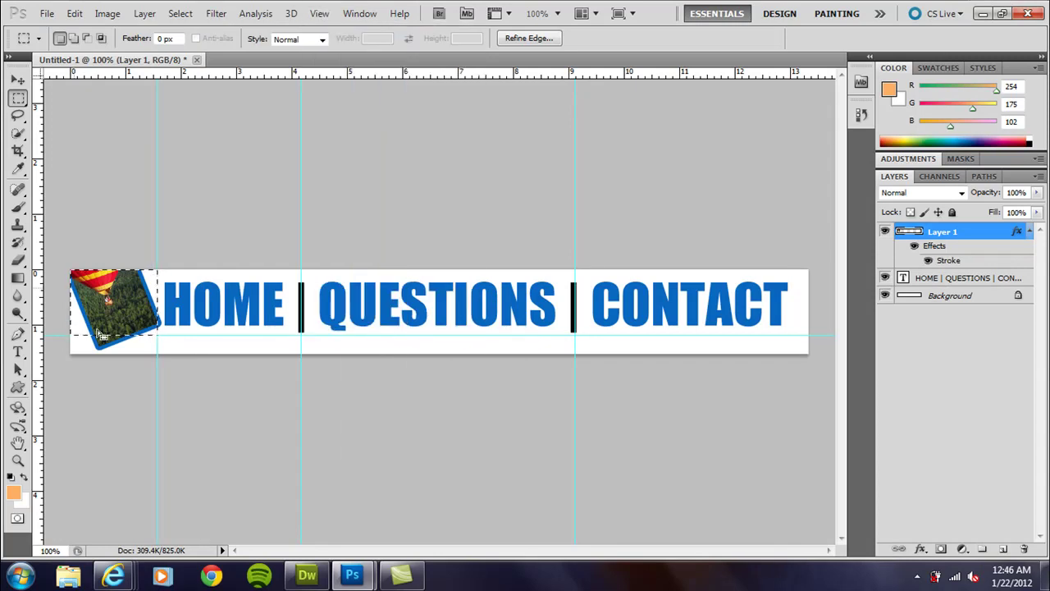
click(74, 14)
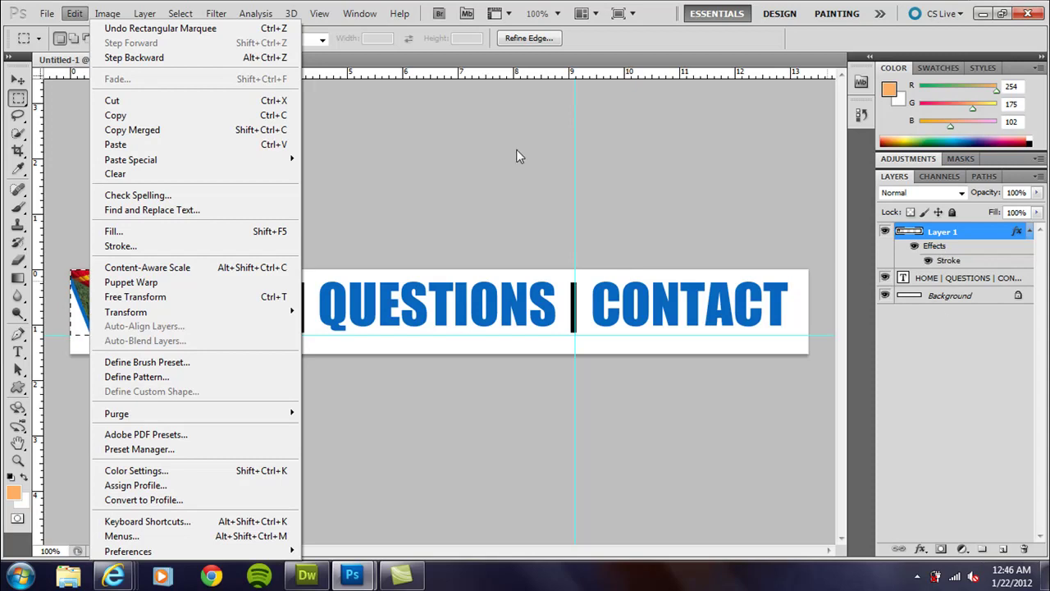
- Copy the balloon area merged and paste it into a new 114 × 86-pixel Clipboard-preset document
click(185, 134)
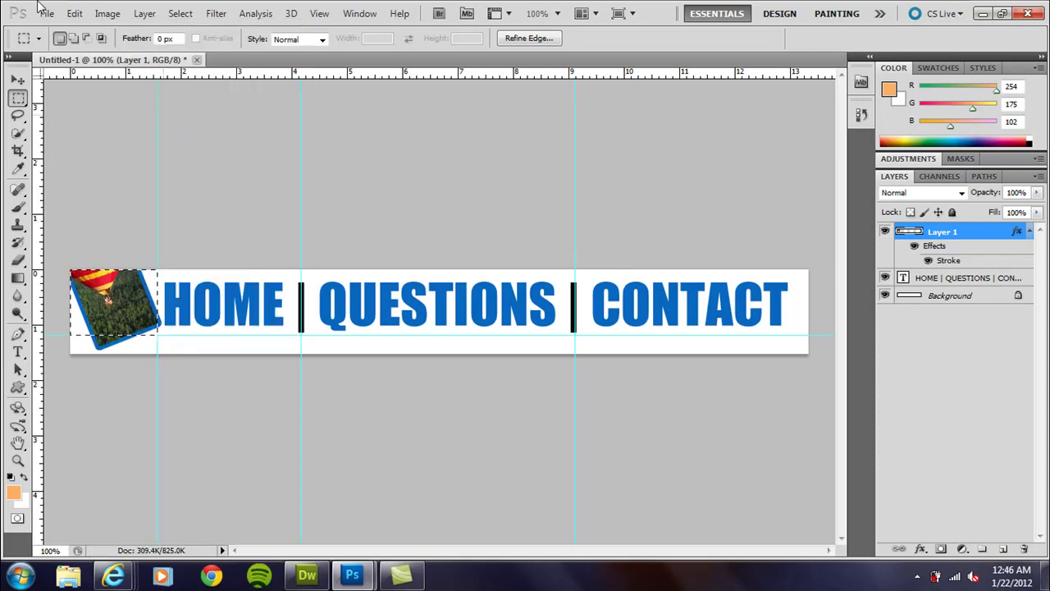
click(47, 13)
click(61, 32)
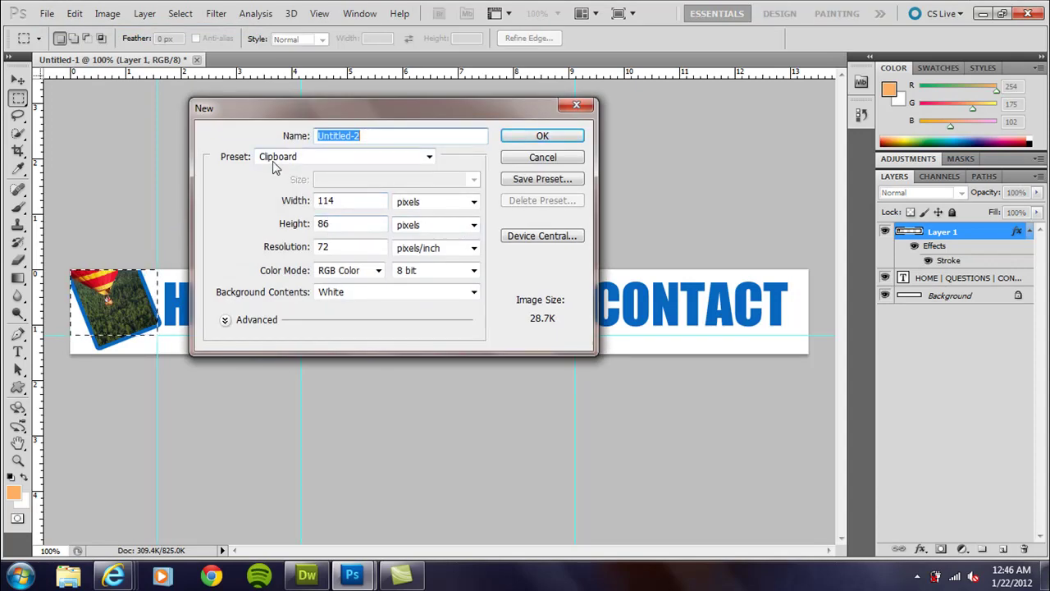
click(529, 140)
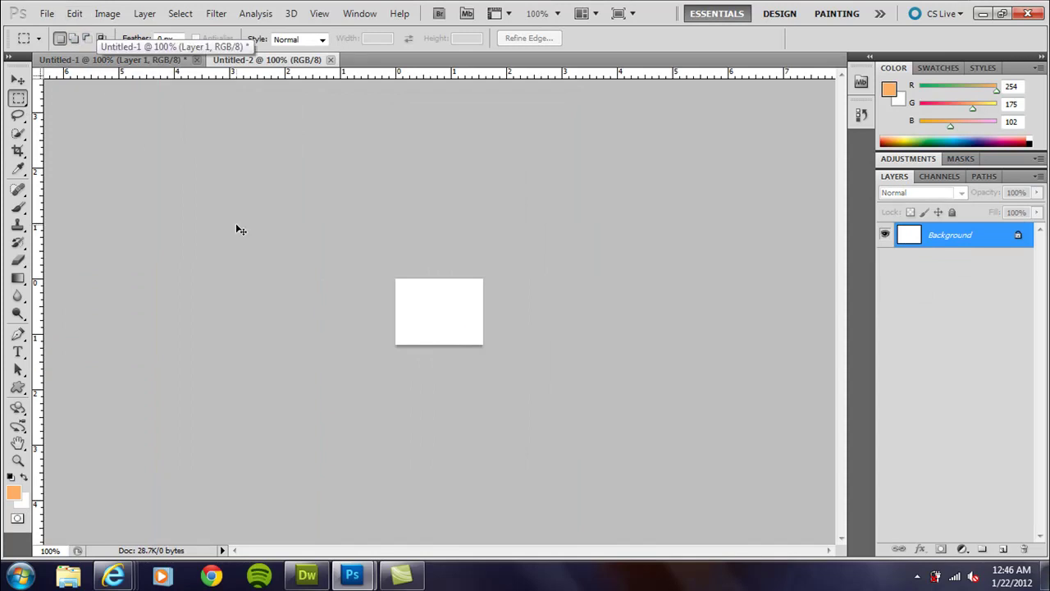
key(ctrl+v)
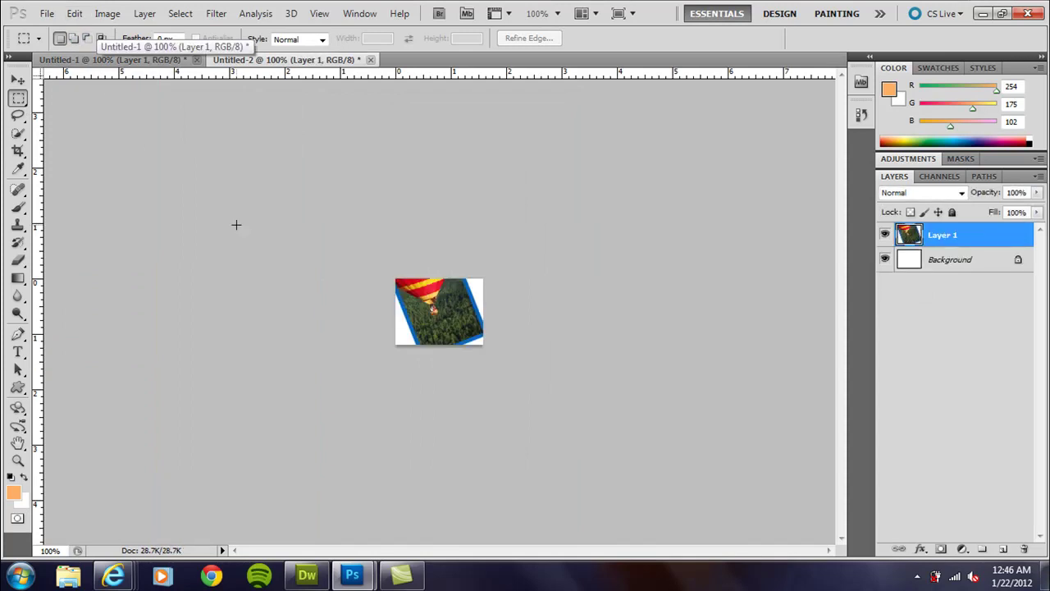
- In Save As, create and open a 'balloons web site' folder on the Desktop
click(46, 13)
click(104, 248)
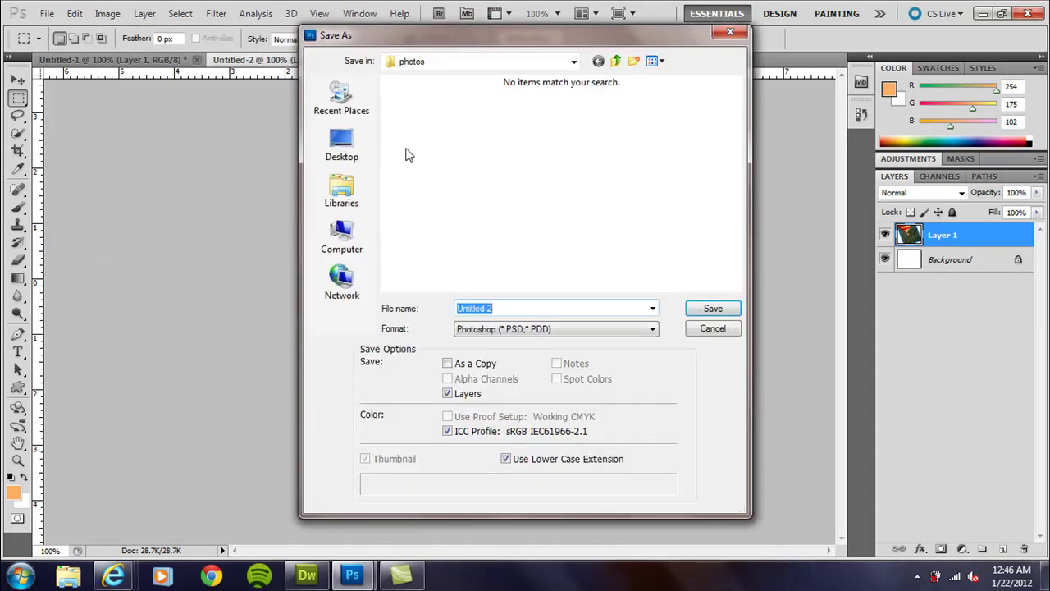
click(342, 143)
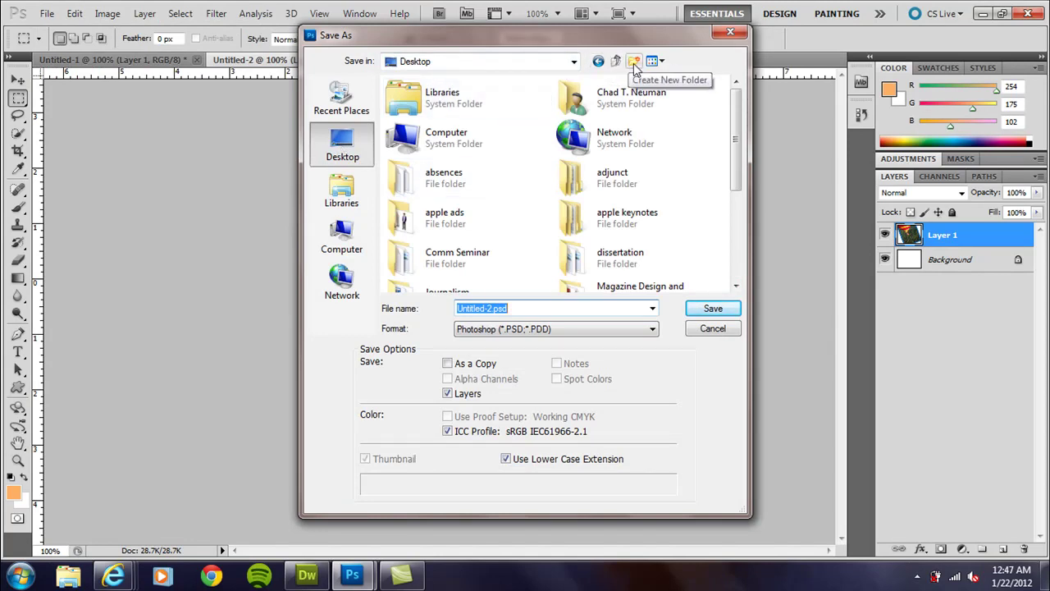
click(634, 63)
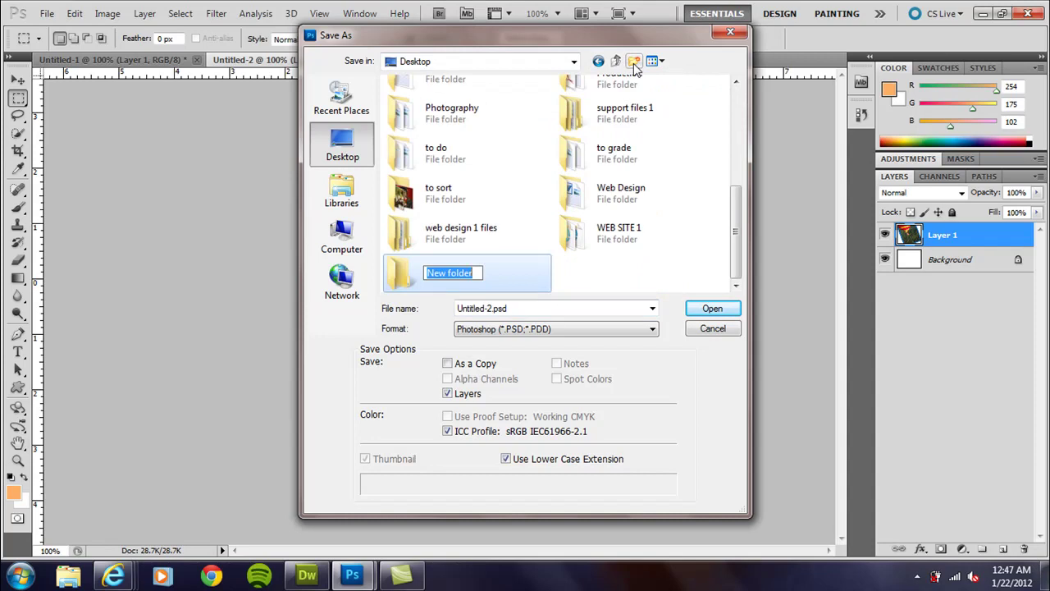
text(web site)
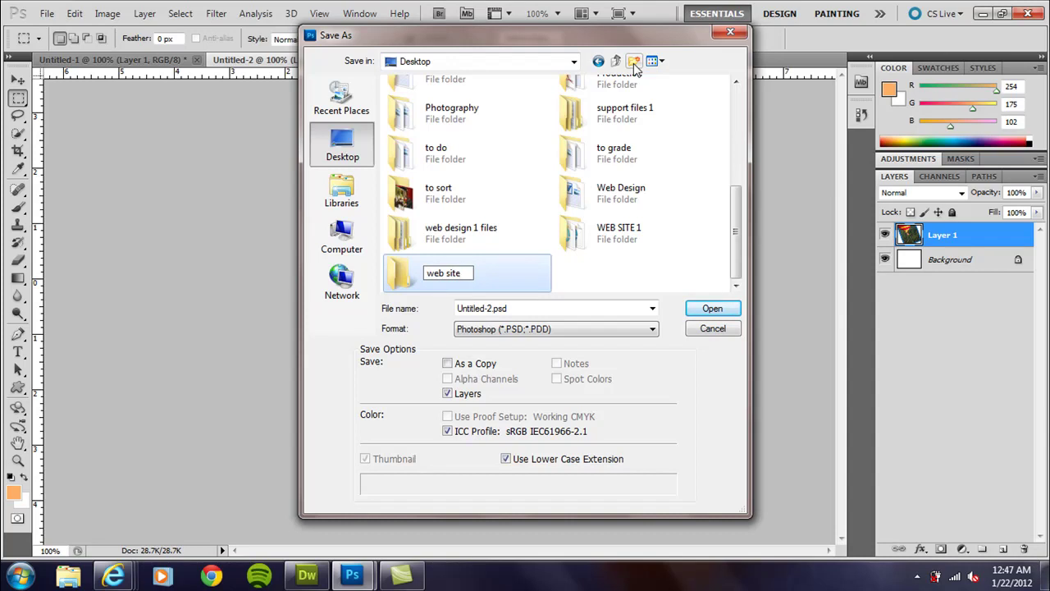
key(Home)
text(balloons)
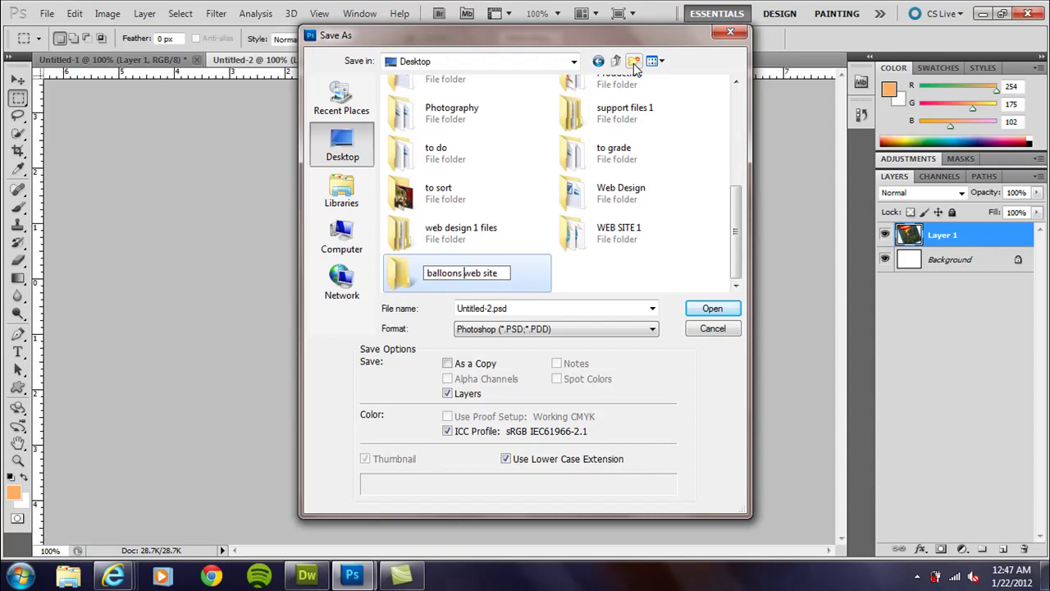
key(Return)
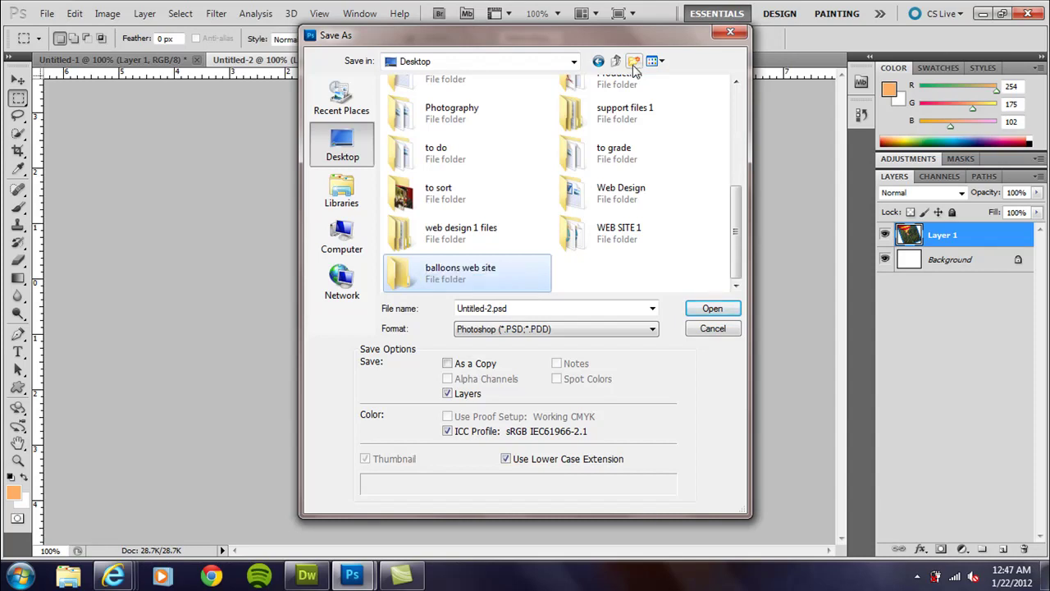
double_click(462, 277)
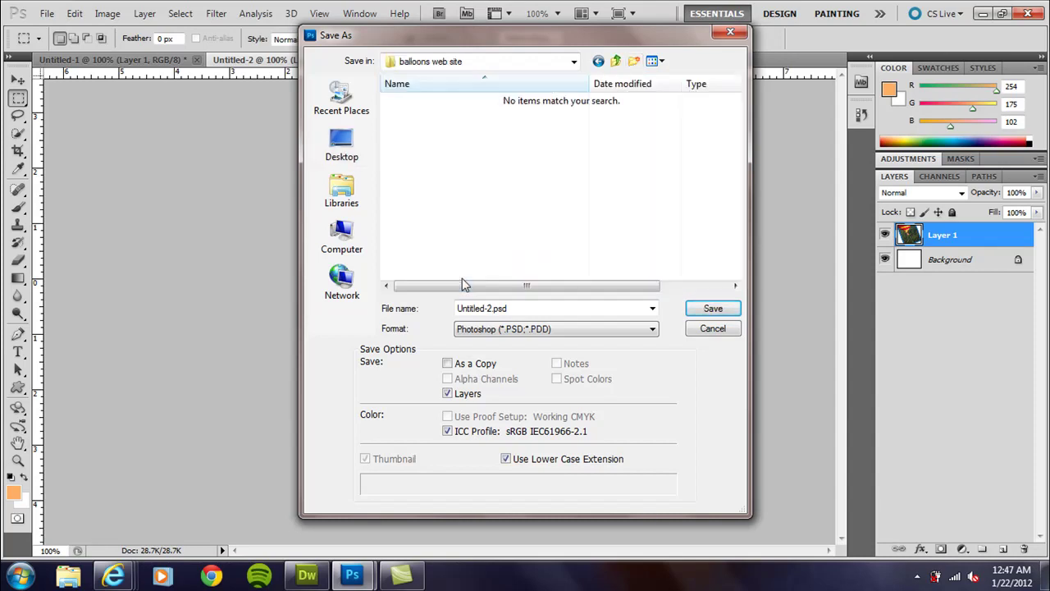
- Choose JPEG format and create and open an 'images' subfolder inside it
click(534, 331)
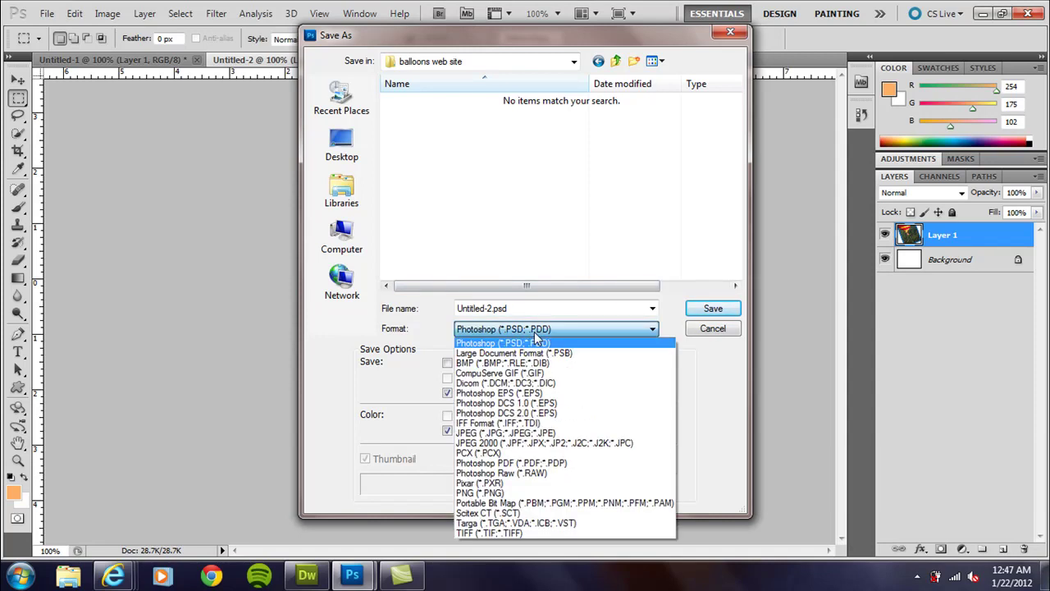
click(510, 433)
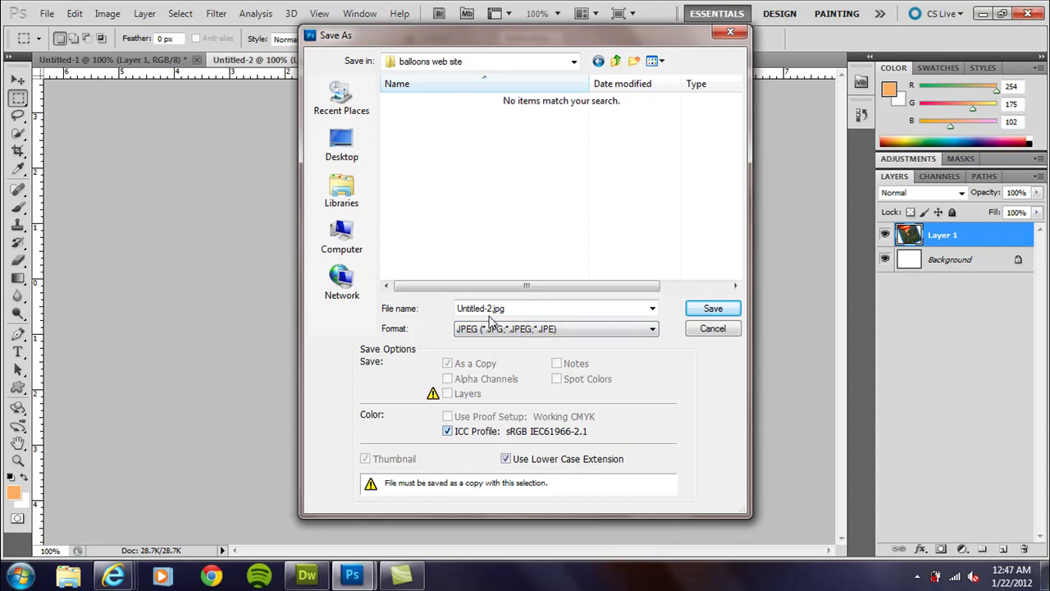
click(634, 62)
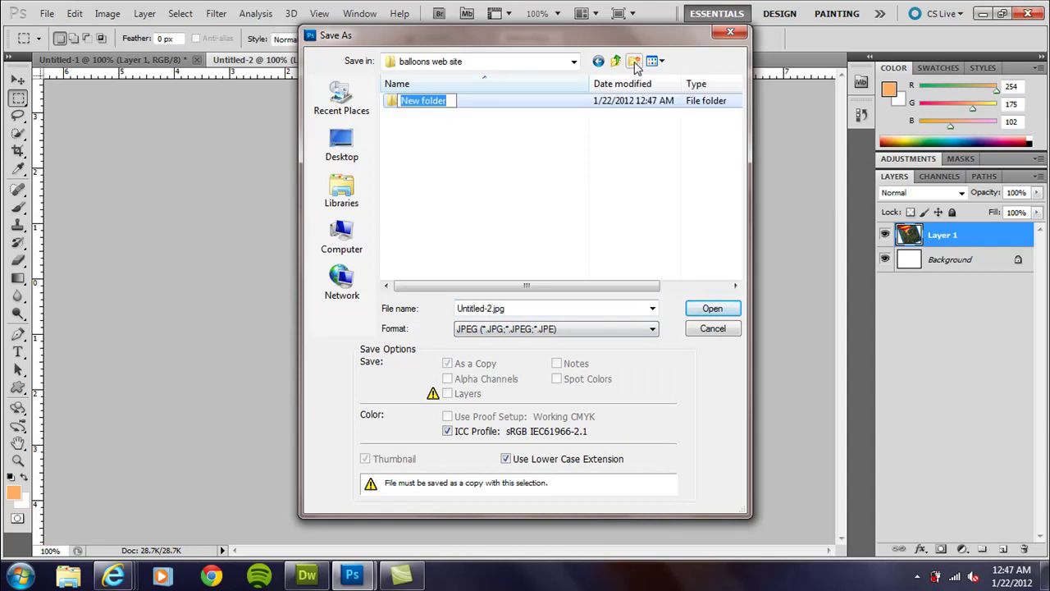
text(images)
key(Return)
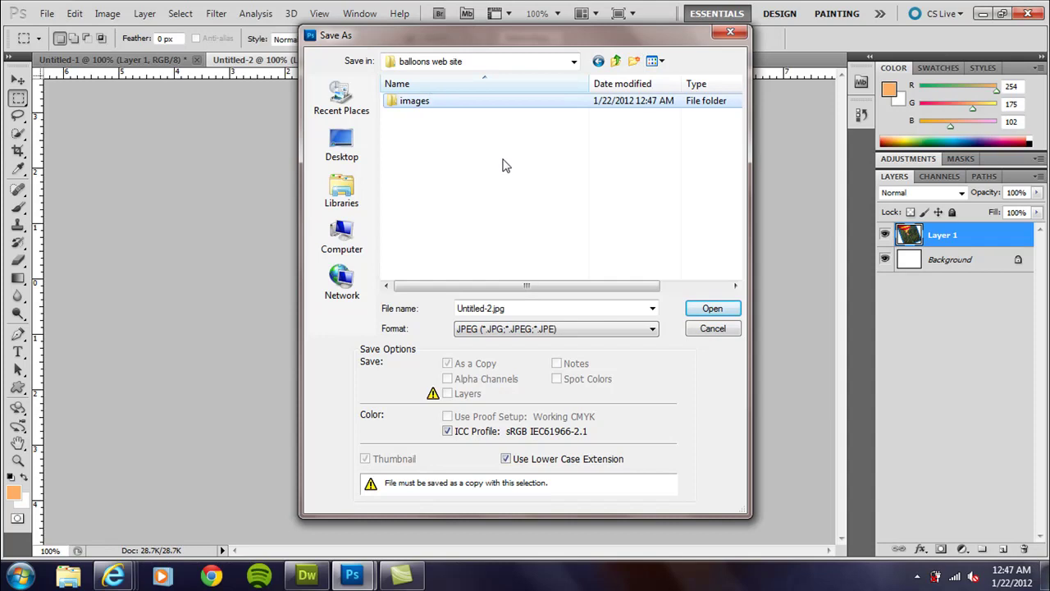
double_click(422, 104)
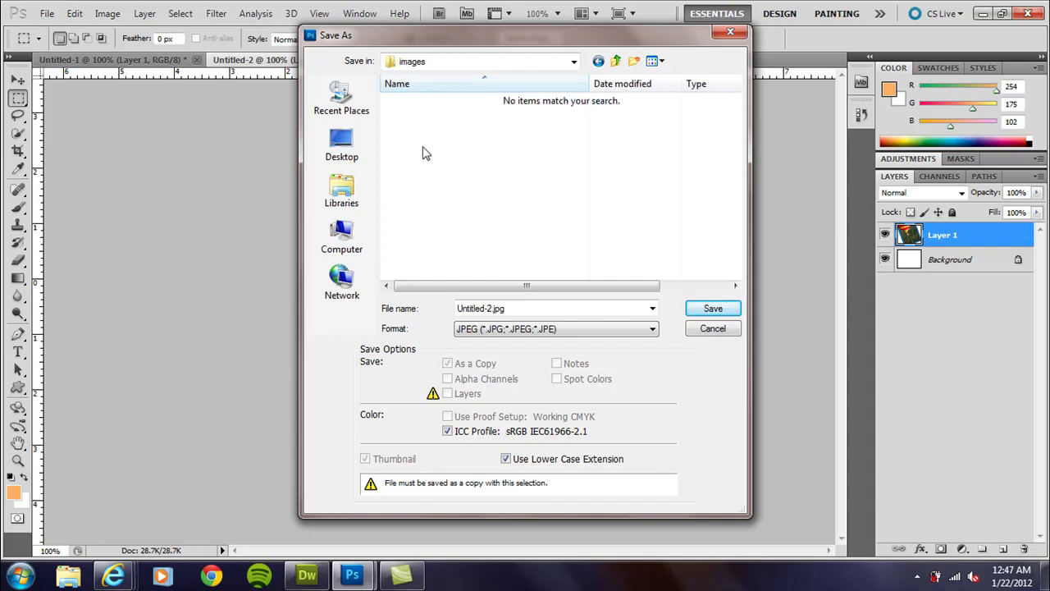
- Save the piece as balloon.jpg at quality 12, then close the document
double_click(503, 308)
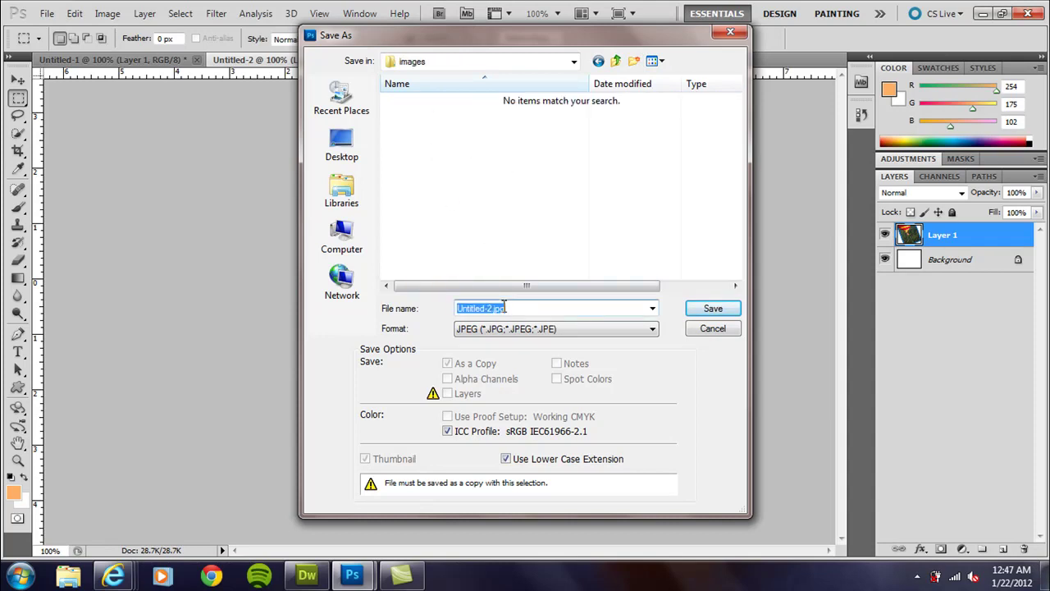
text(balloon.jpg)
key(Return)
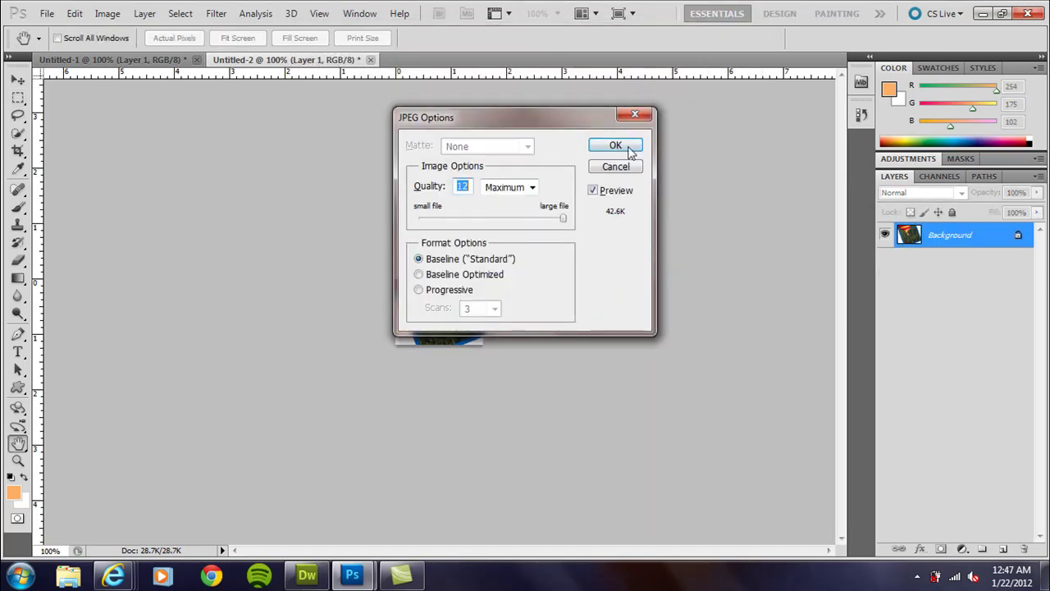
click(627, 146)
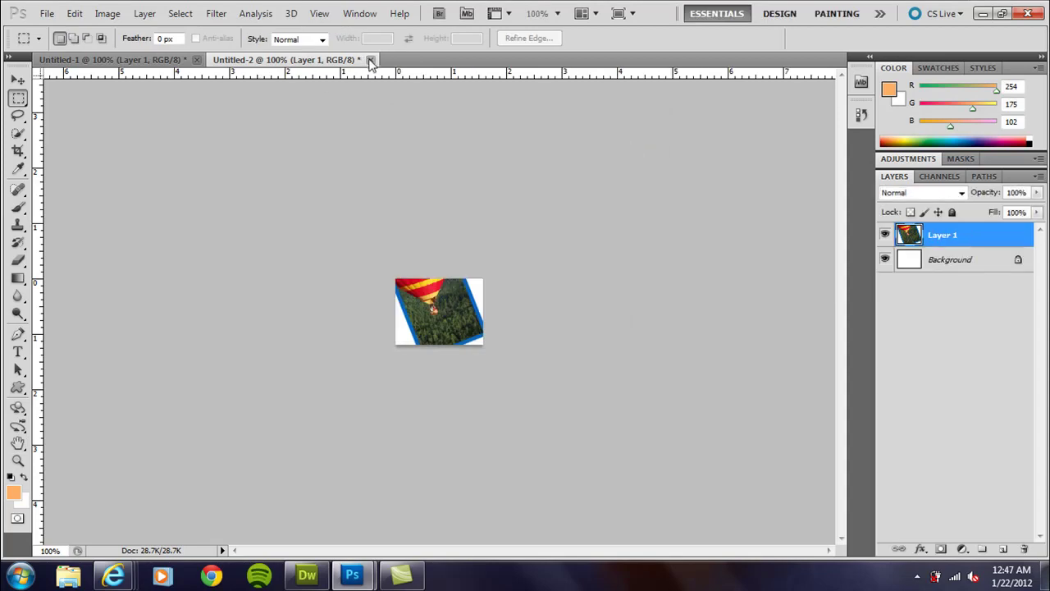
click(371, 62)
- Discard the balloon document, then copy the HOME section merged into a new document
click(532, 228)
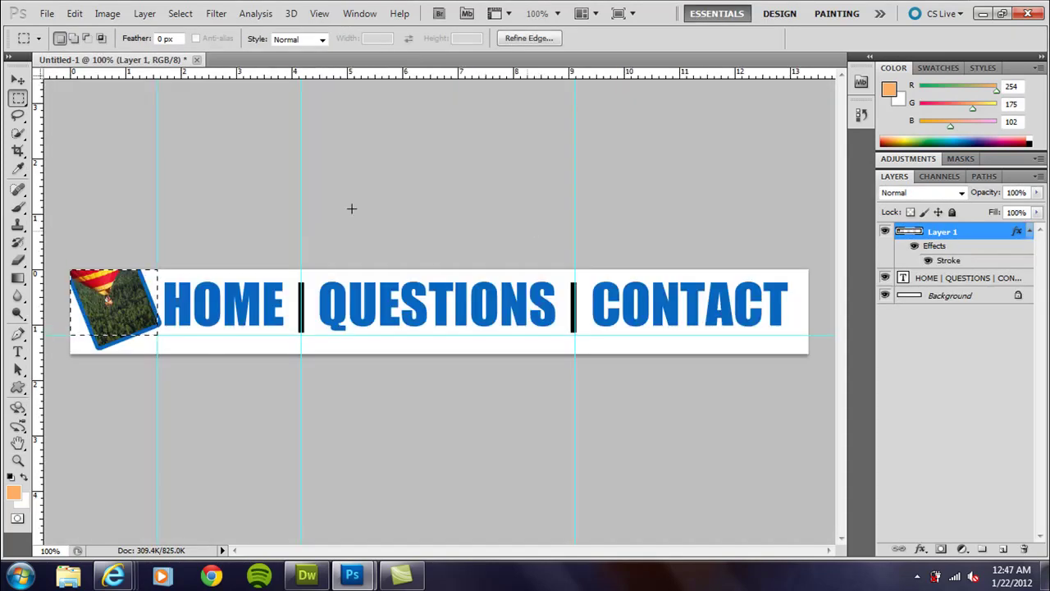
key(ctrl+d)
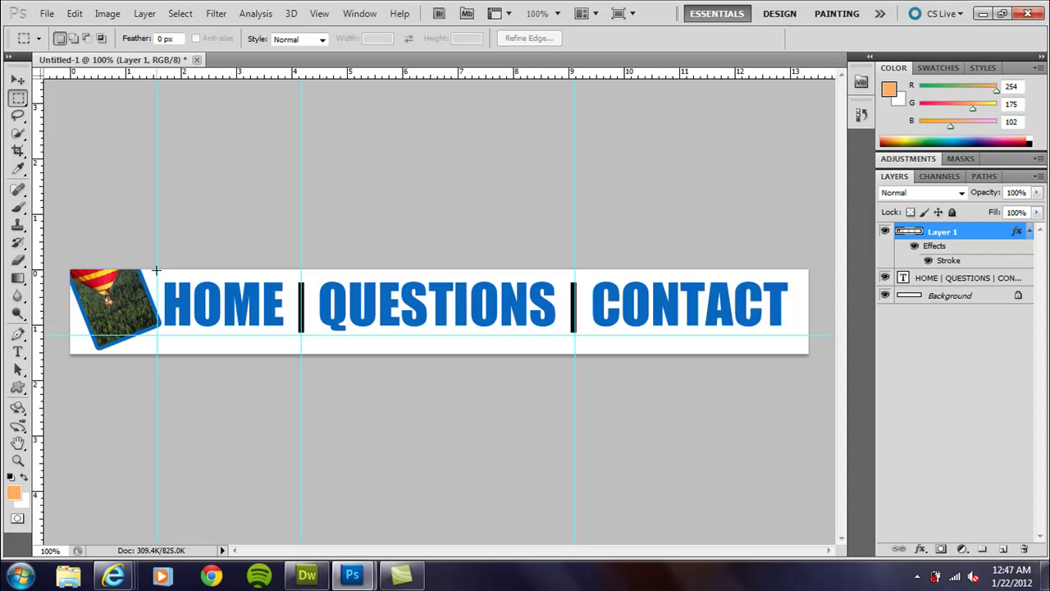
drag(235, 316, 301, 337)
click(74, 14)
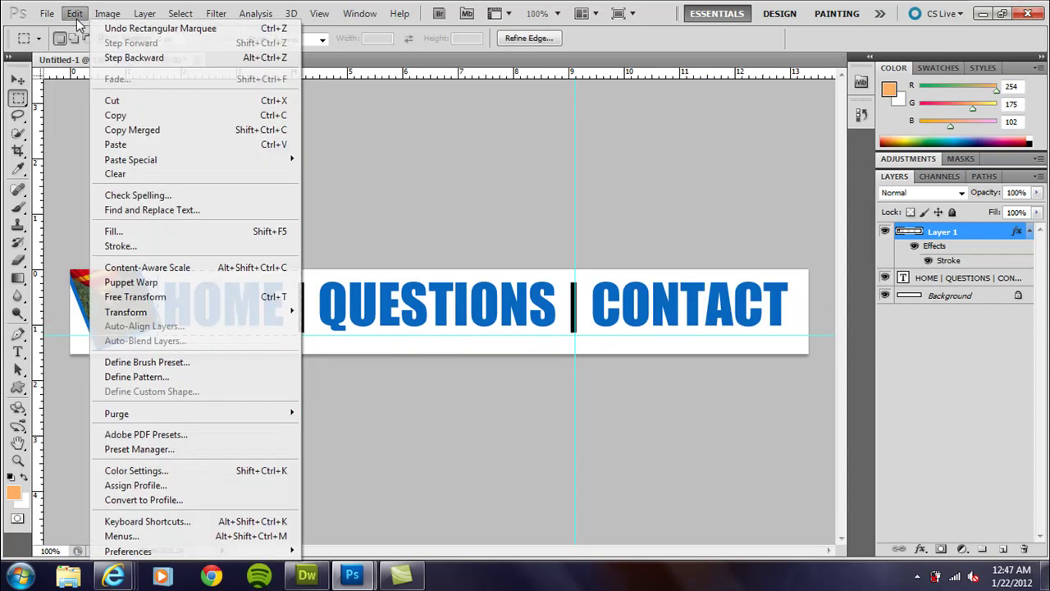
click(116, 130)
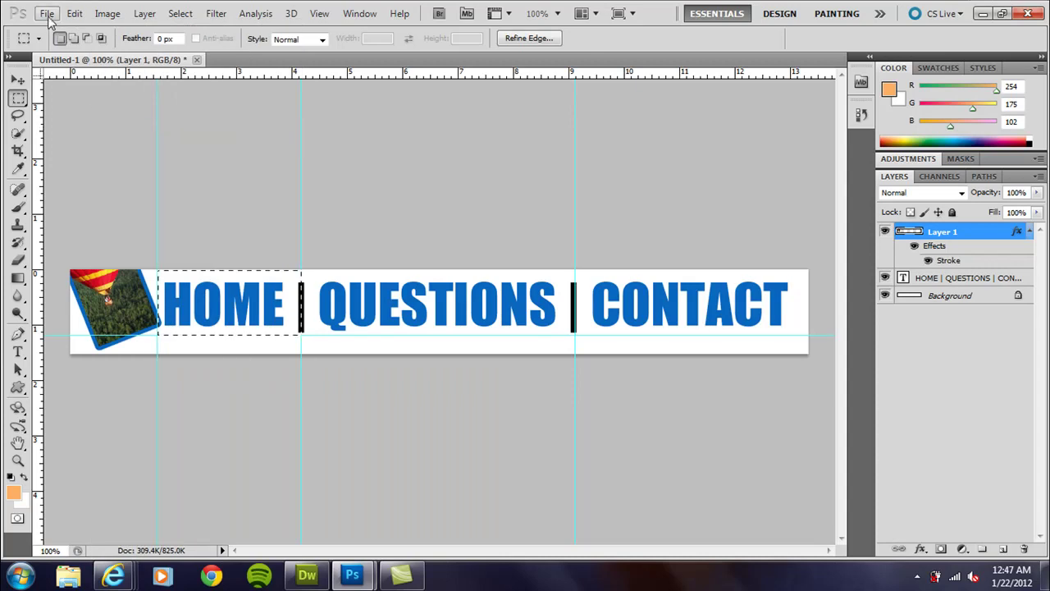
click(47, 13)
click(62, 30)
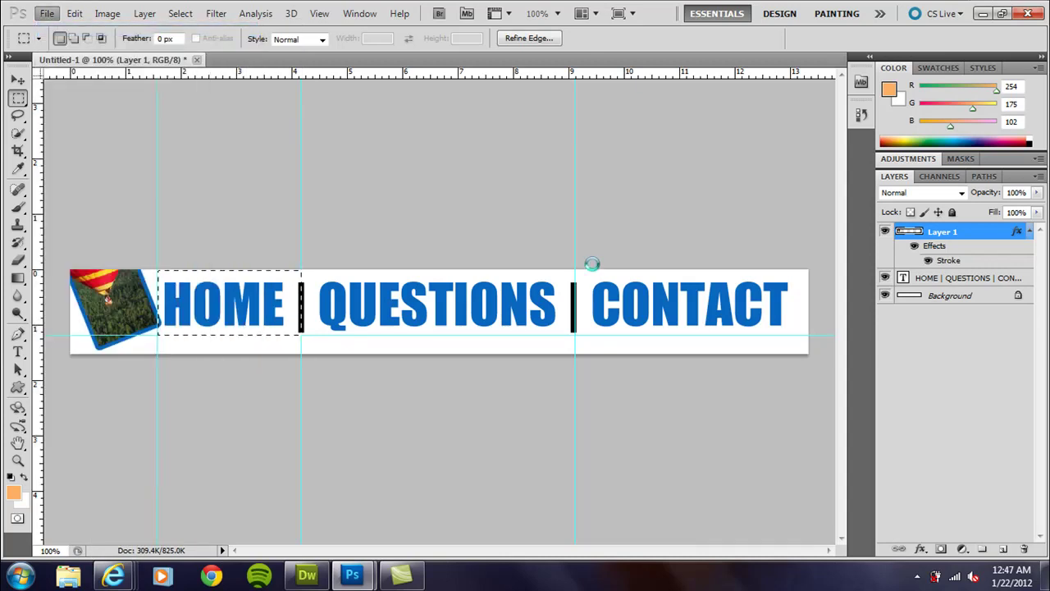
key(Return)
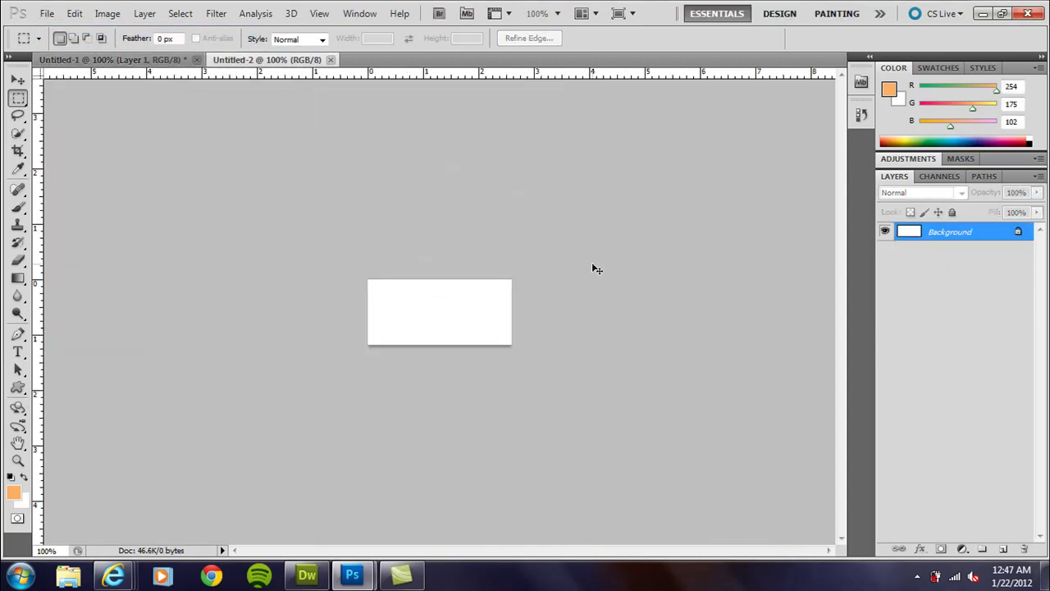
key(ctrl+v)
- Save the HOME piece as home.jpg in images, then close it without saving
key(ctrl+s)
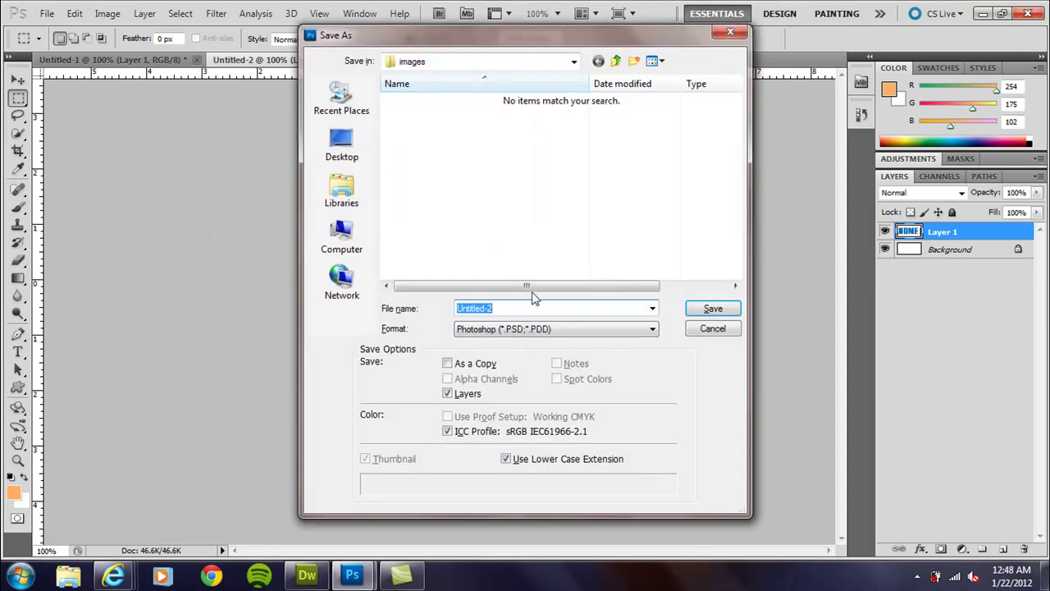
click(562, 329)
click(548, 431)
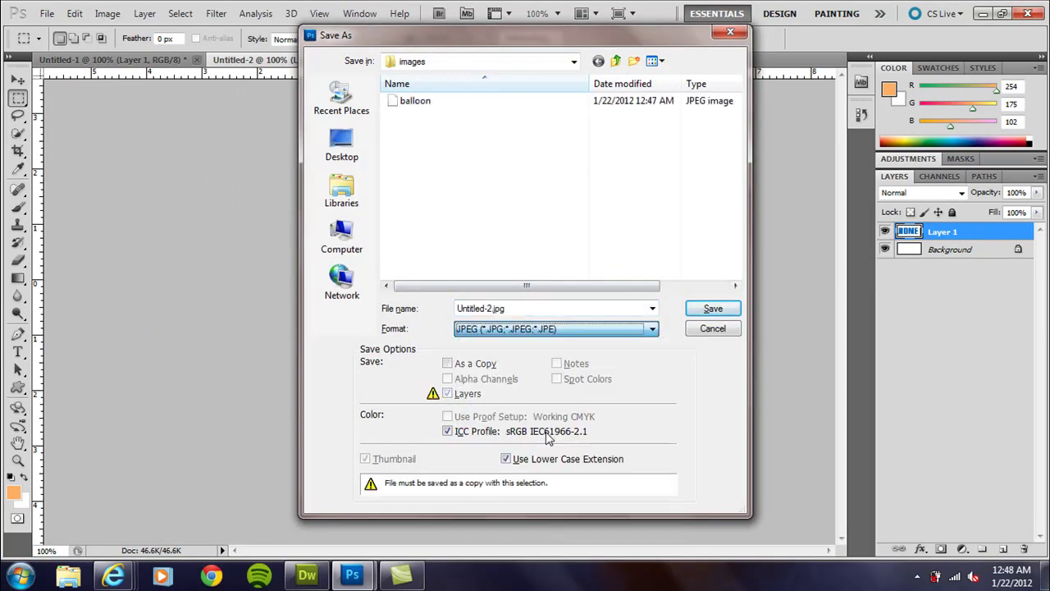
key(shift+Tab)
text(h)
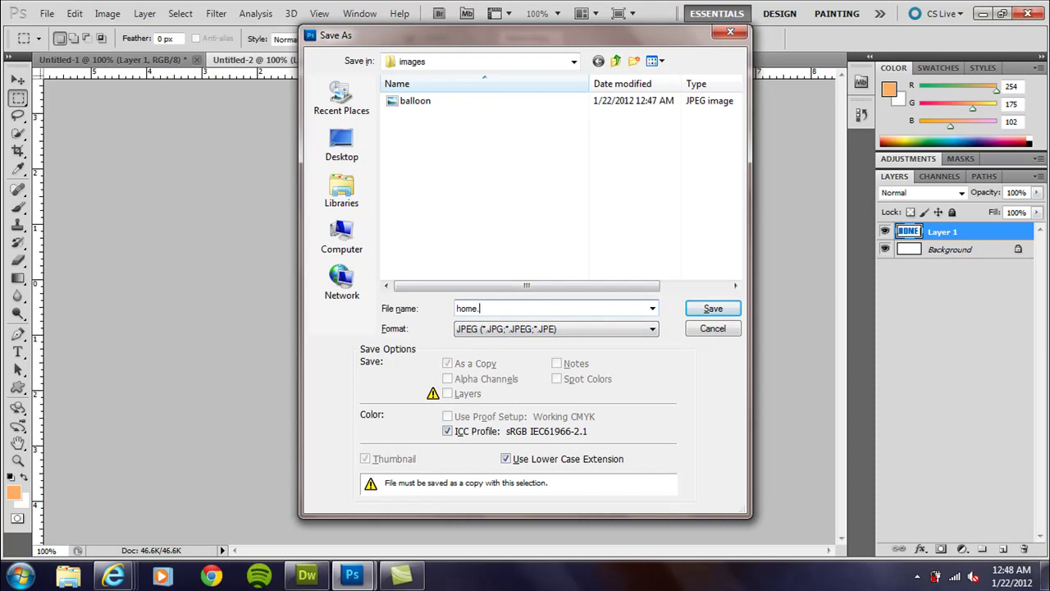
text(ome.jpg)
key(Return)
key(Return)
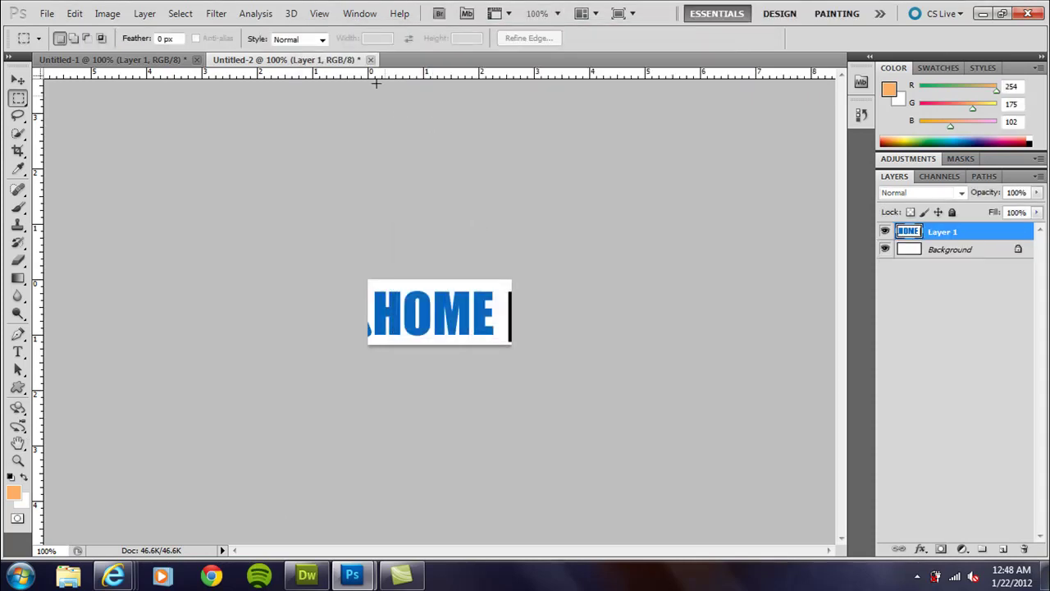
click(371, 60)
click(527, 229)
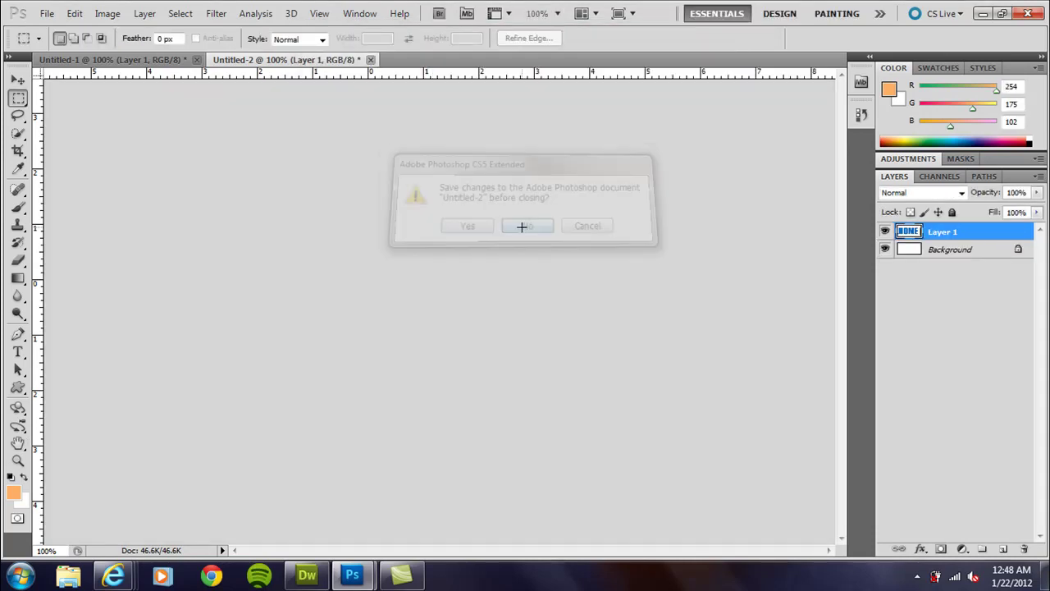
- Copy the QUESTIONS section merged and paste it into a new clipboard-sized document
drag(302, 269, 576, 335)
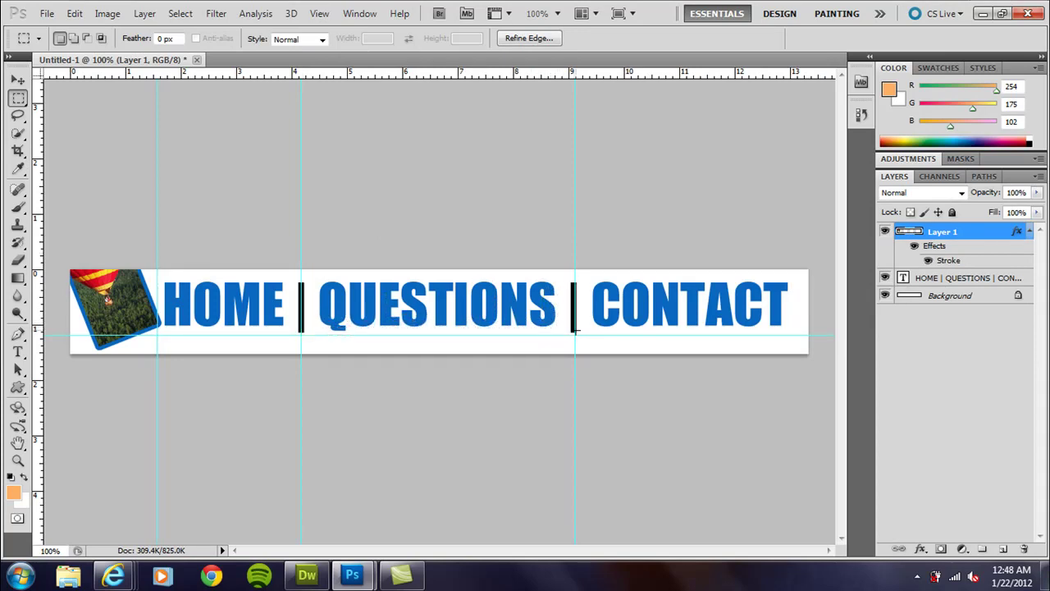
click(73, 14)
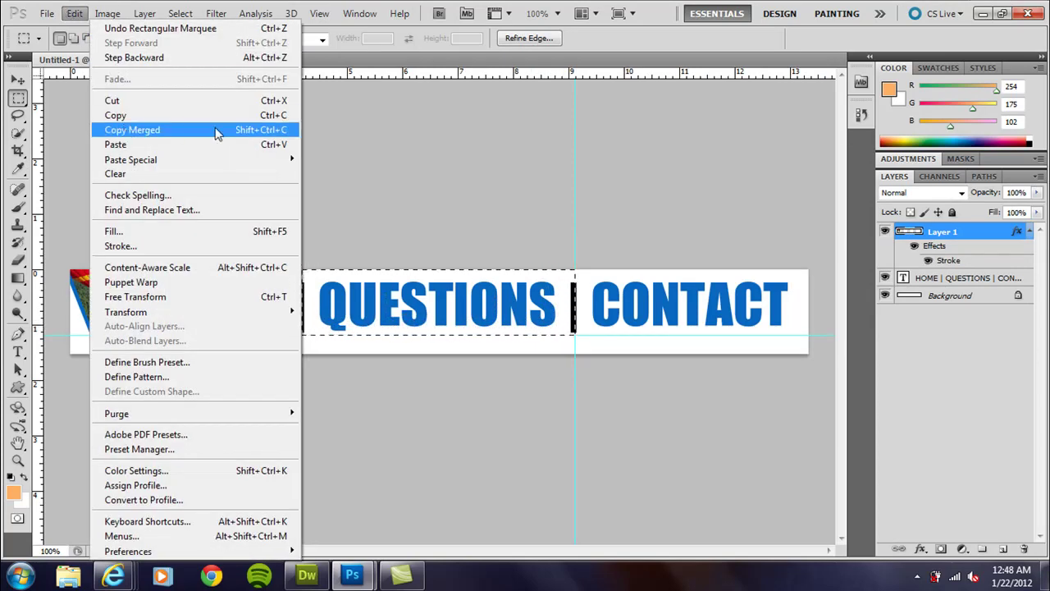
click(276, 129)
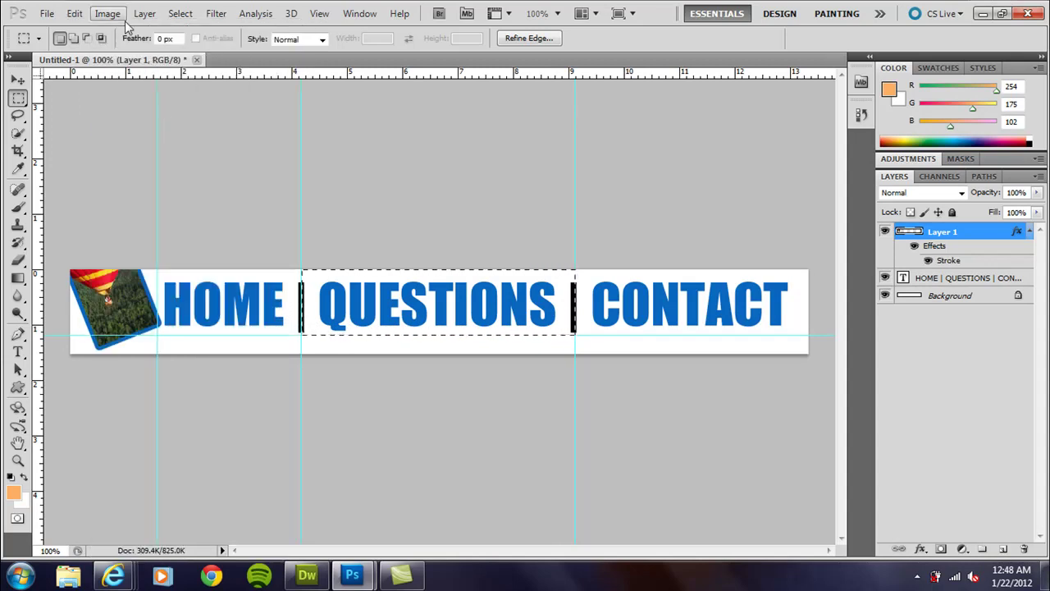
key(ctrl+n)
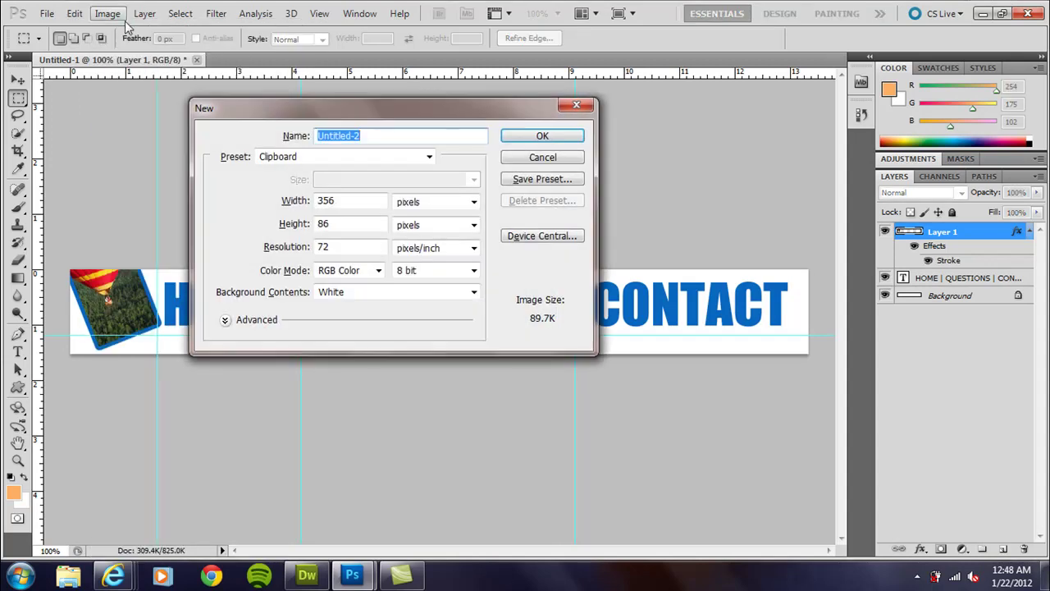
key(Return)
key(ctrl+v)
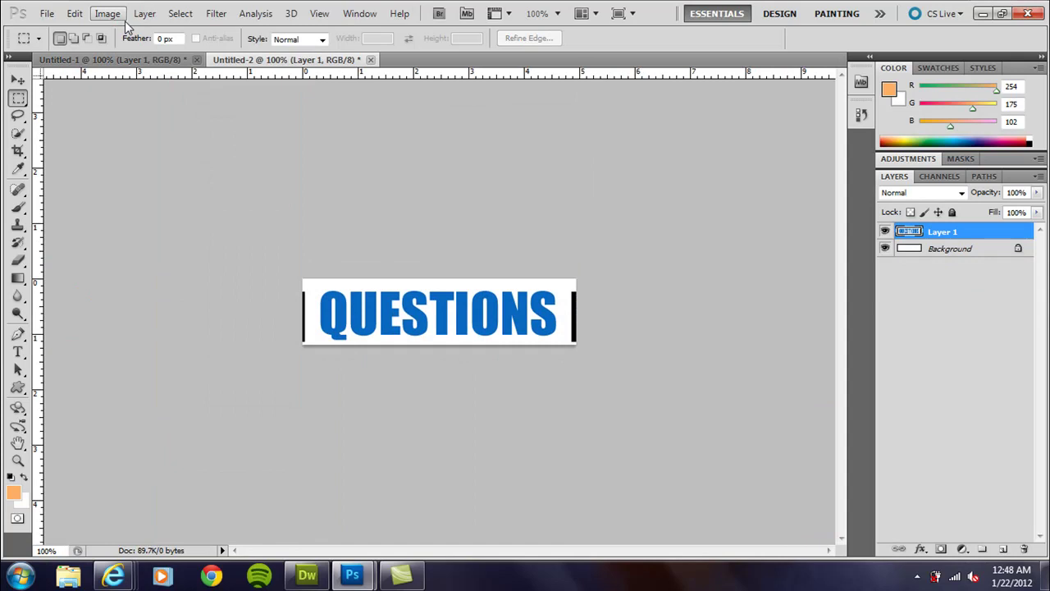
- Save the QUESTIONS piece as questions.jpg in images and close the document
key(ctrl+s)
click(551, 330)
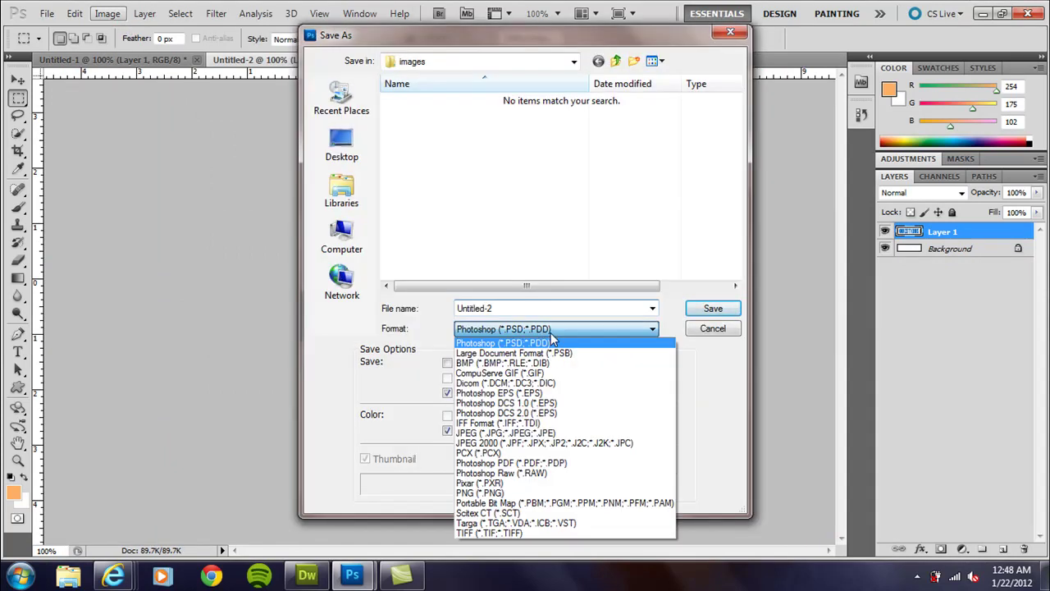
click(532, 435)
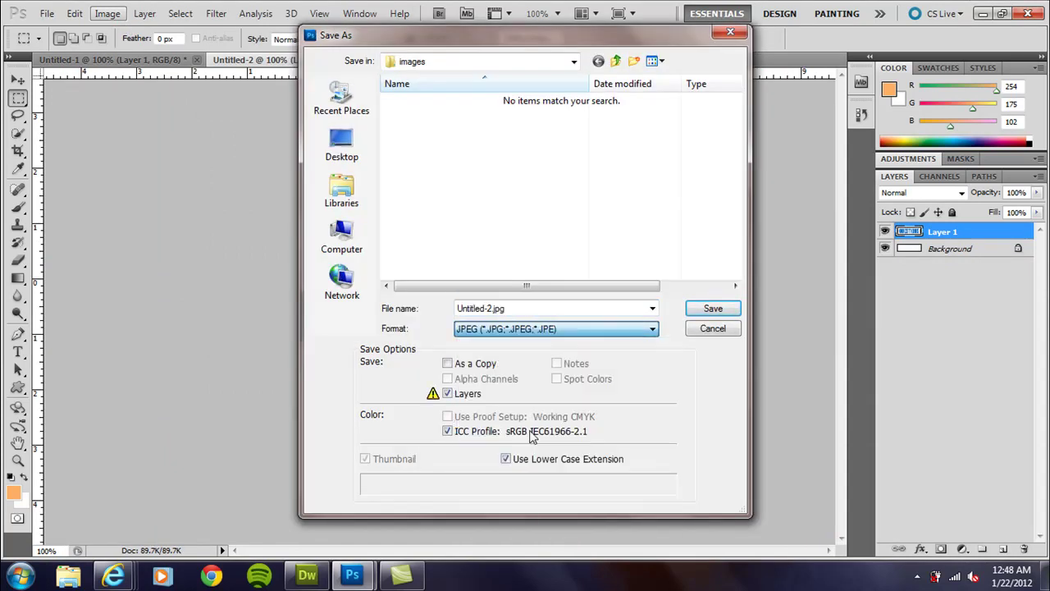
double_click(513, 310)
text(que)
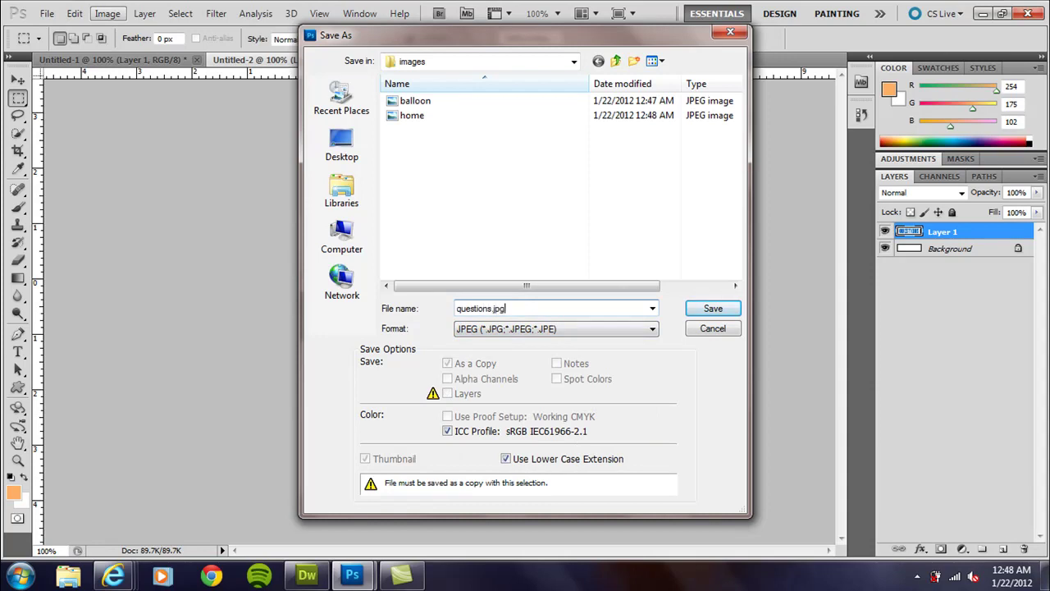
text(stions.jpg)
key(Return)
key(Return)
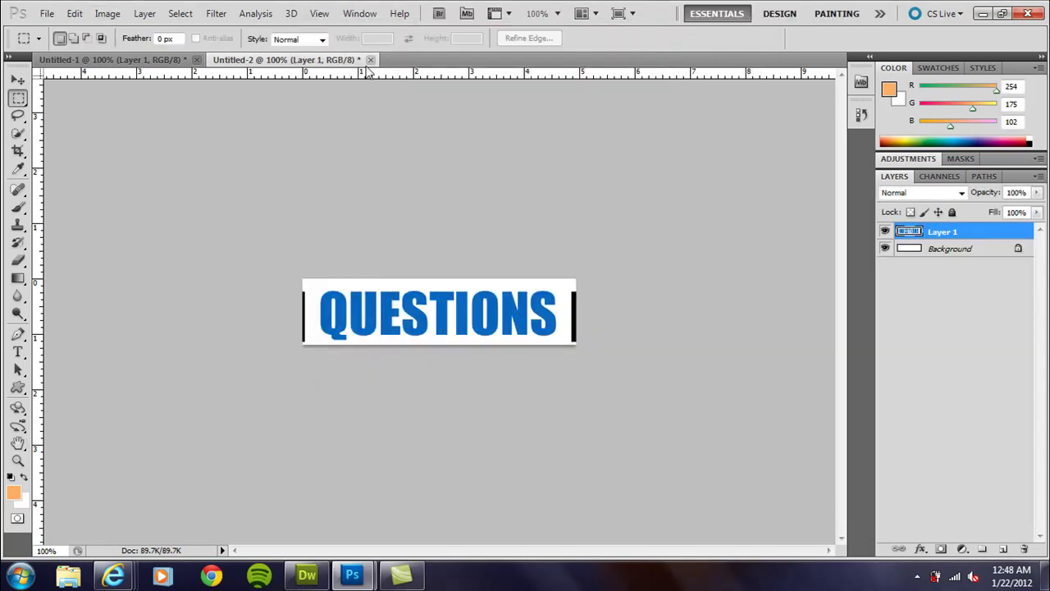
click(370, 59)
- Copy the CONTACT section up to the banner's right edge merged into a new document
click(529, 226)
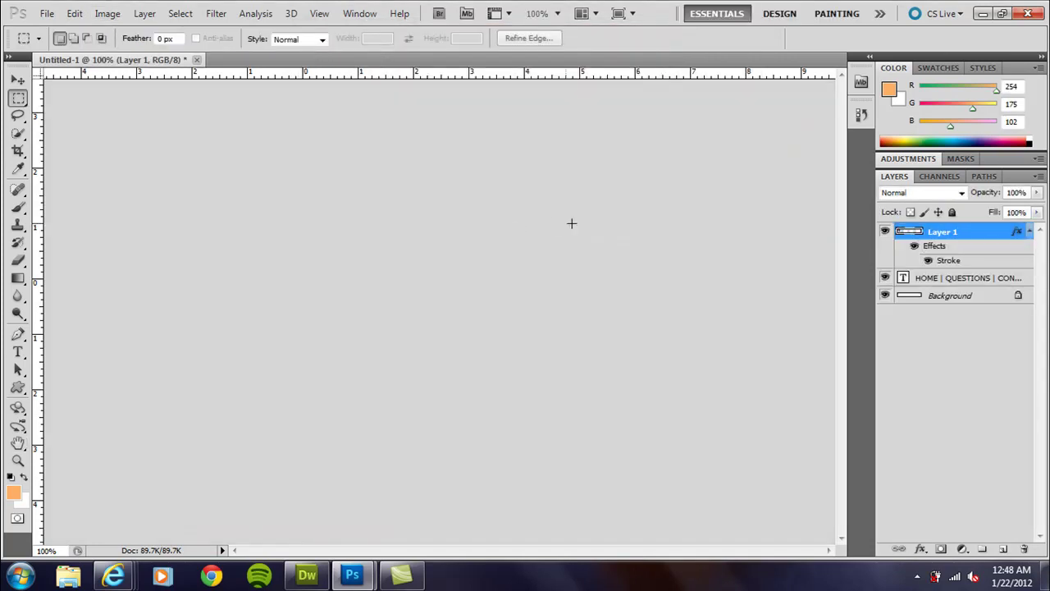
drag(576, 269, 804, 335)
click(633, 243)
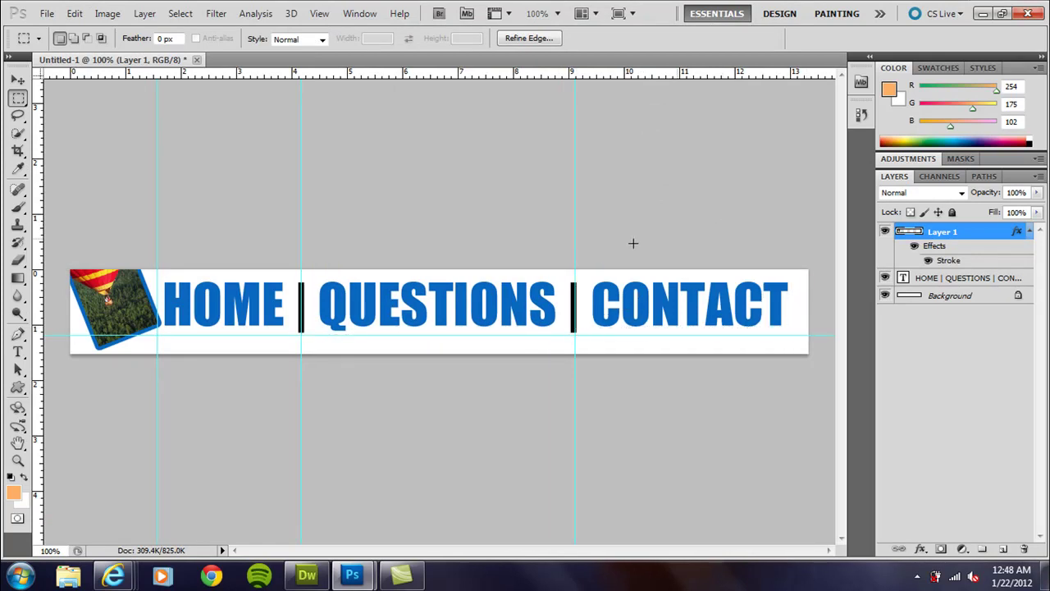
drag(693, 309, 821, 333)
click(74, 14)
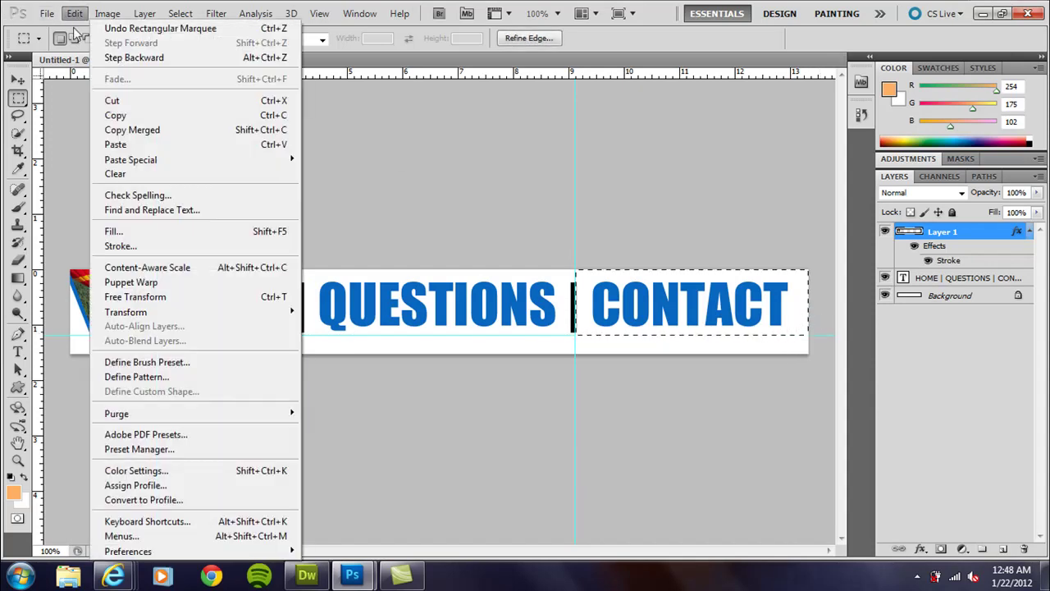
click(122, 129)
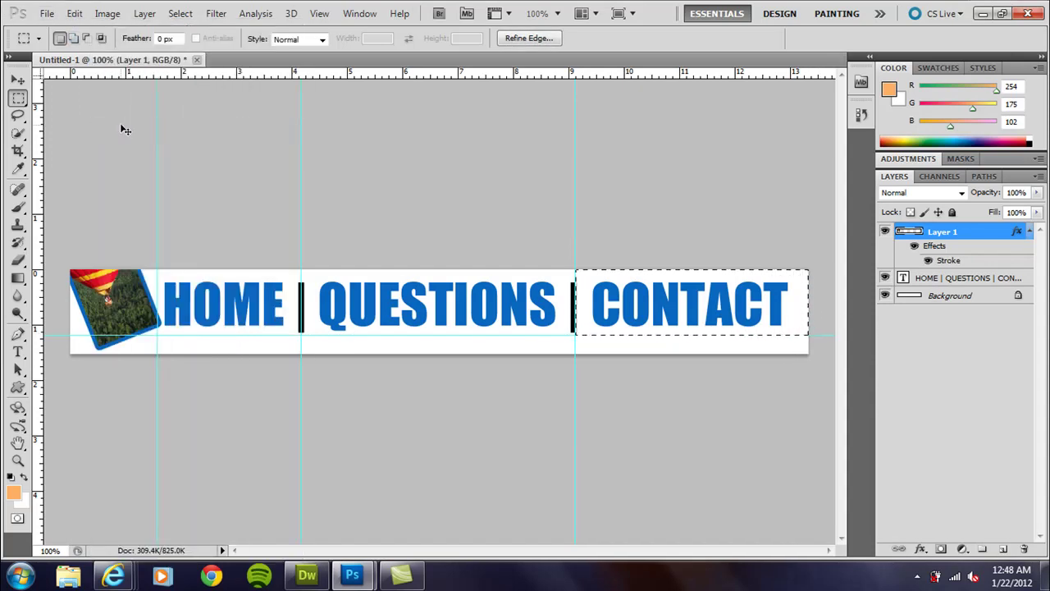
key(ctrl+n)
key(Return)
key(ctrl+v)
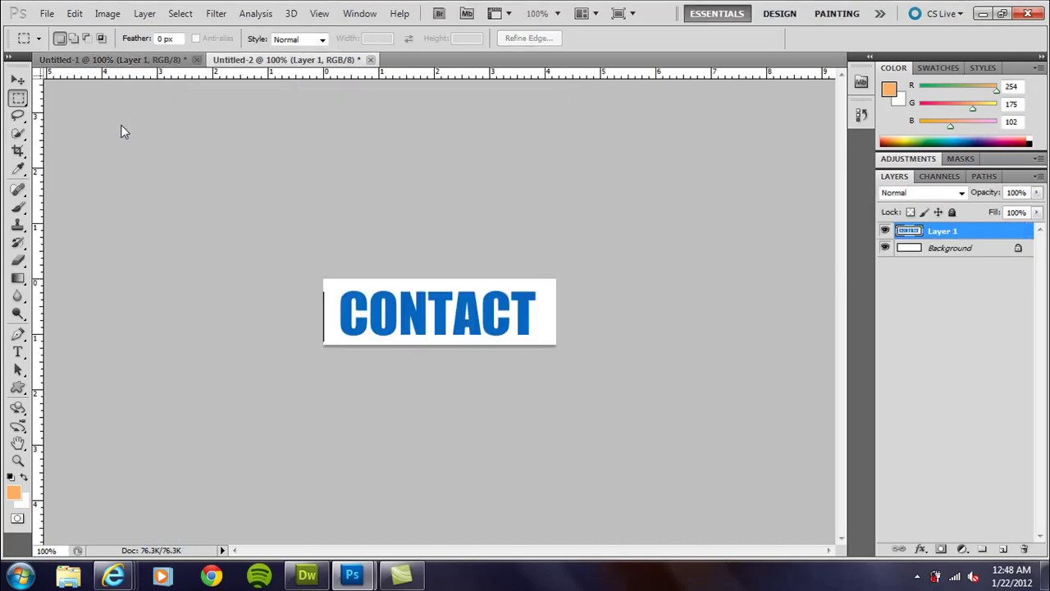
- Save the CONTACT piece as contact.jpg in images, then close it without saving
key(ctrl+s)
text(contact.jpg)
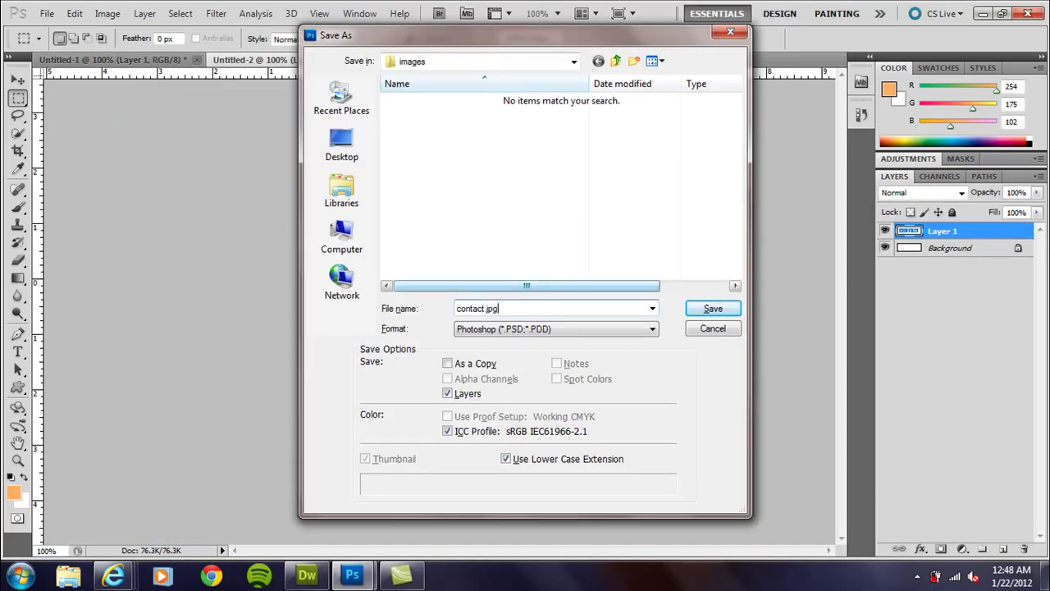
click(580, 330)
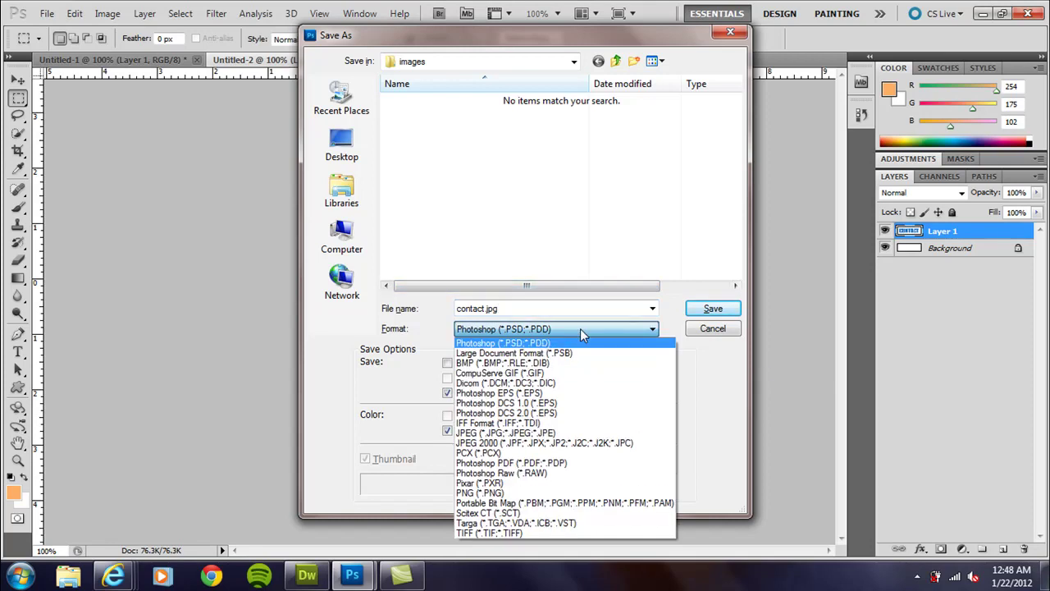
click(533, 432)
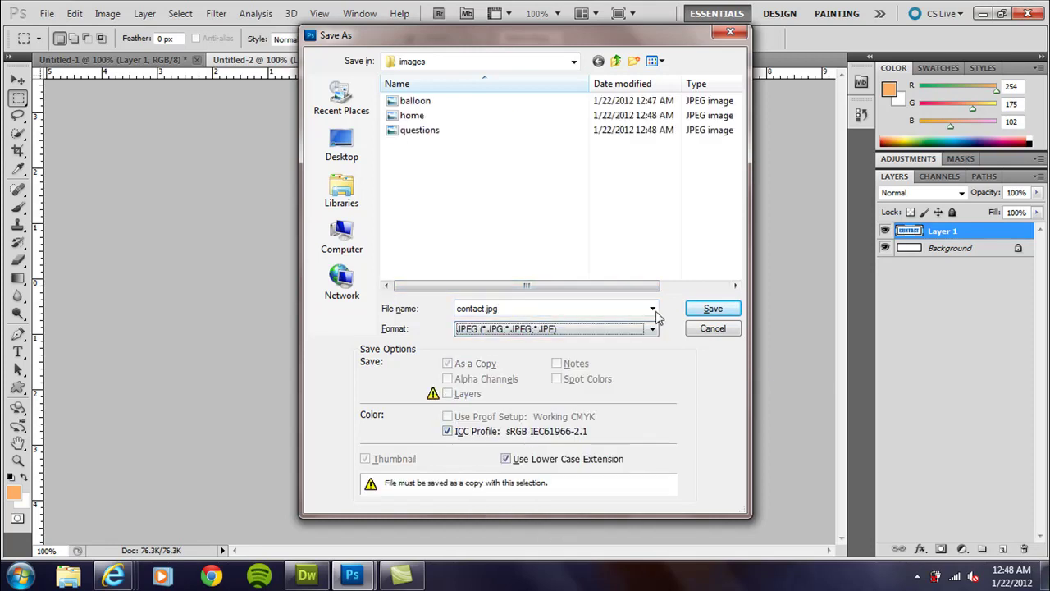
click(712, 309)
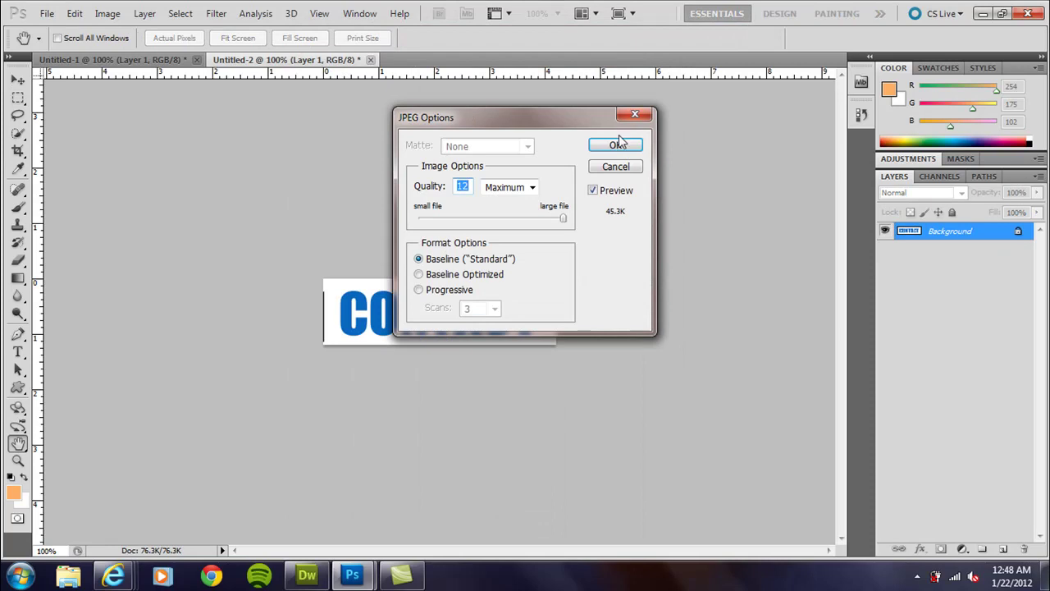
click(619, 145)
click(371, 59)
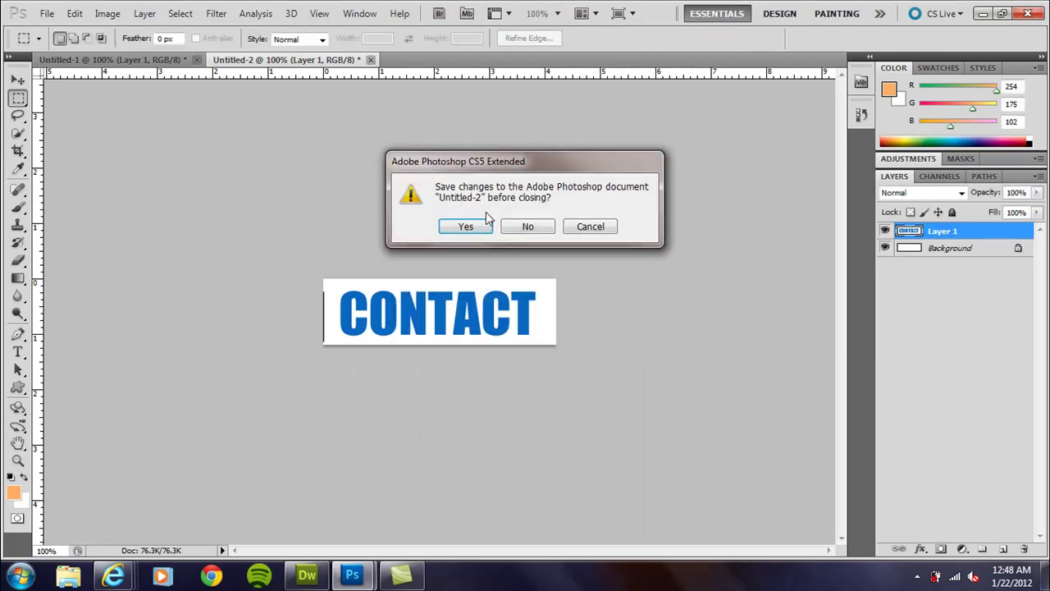
click(526, 226)
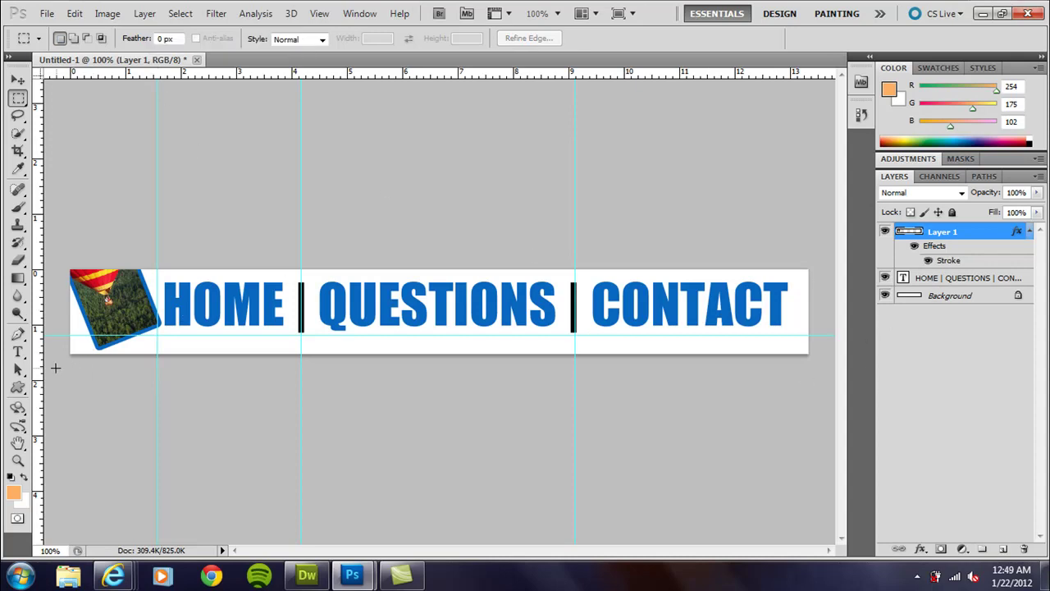
- Copy the banner's bottom strip merged and paste it into a new document
drag(191, 332, 813, 335)
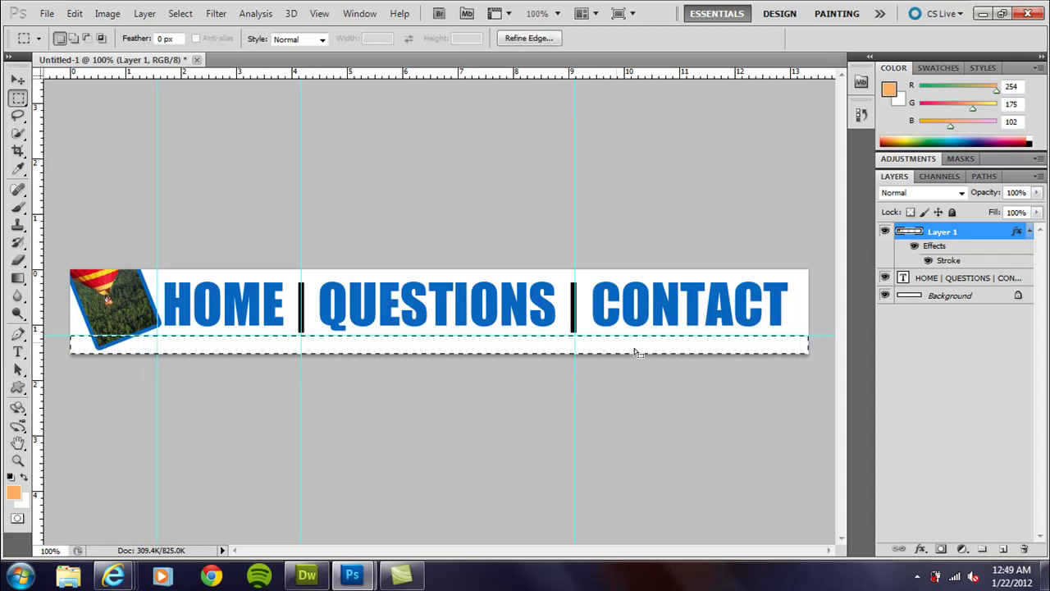
click(74, 14)
click(135, 129)
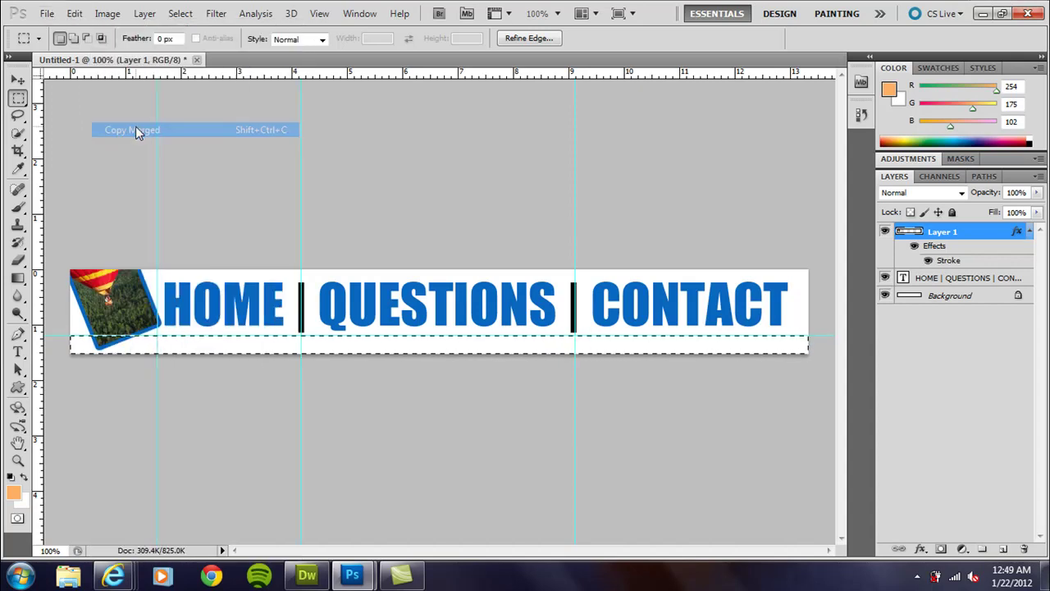
key(ctrl+n)
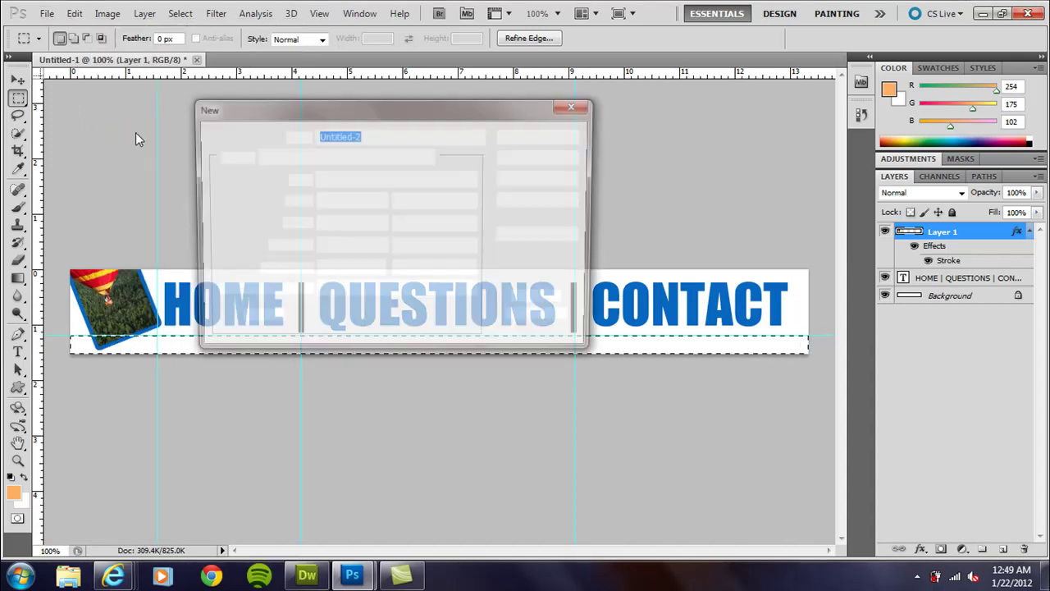
key(Return)
key(ctrl+v)
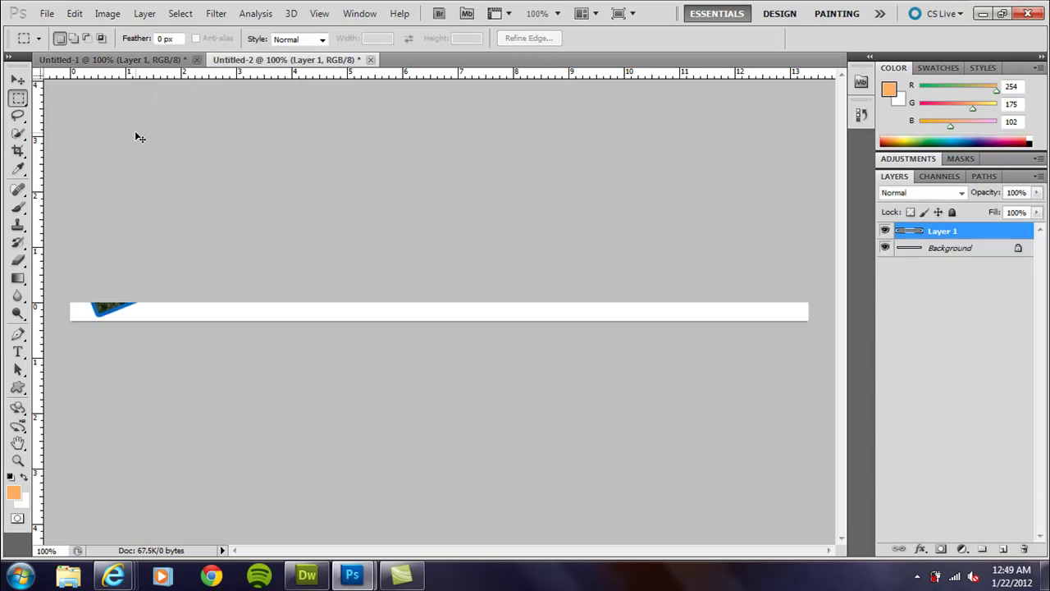
- Save the strip as the base JPEG in images, then close it without saving
click(46, 13)
click(82, 248)
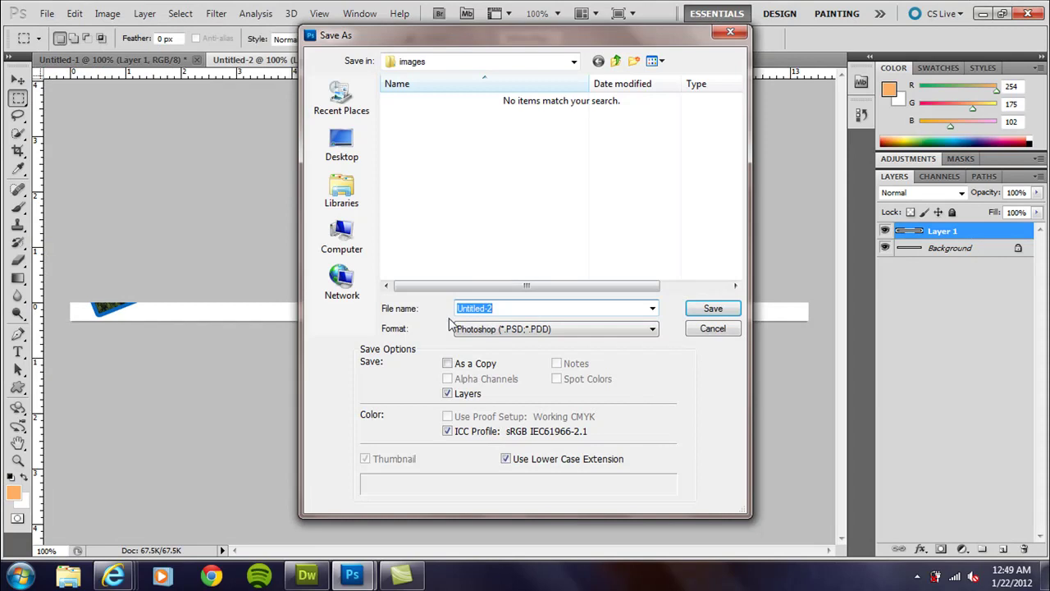
click(456, 328)
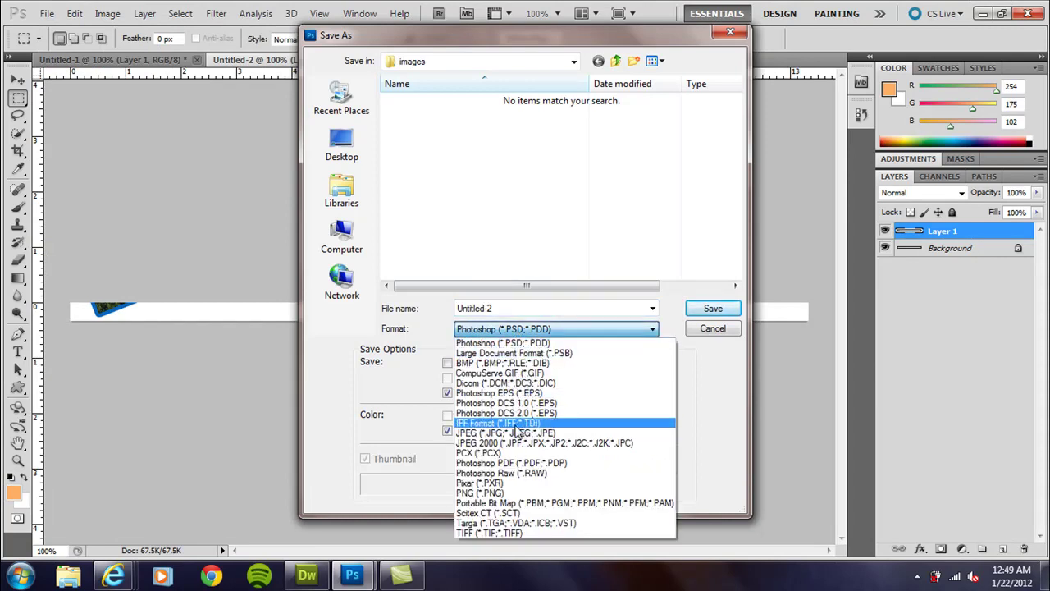
click(515, 438)
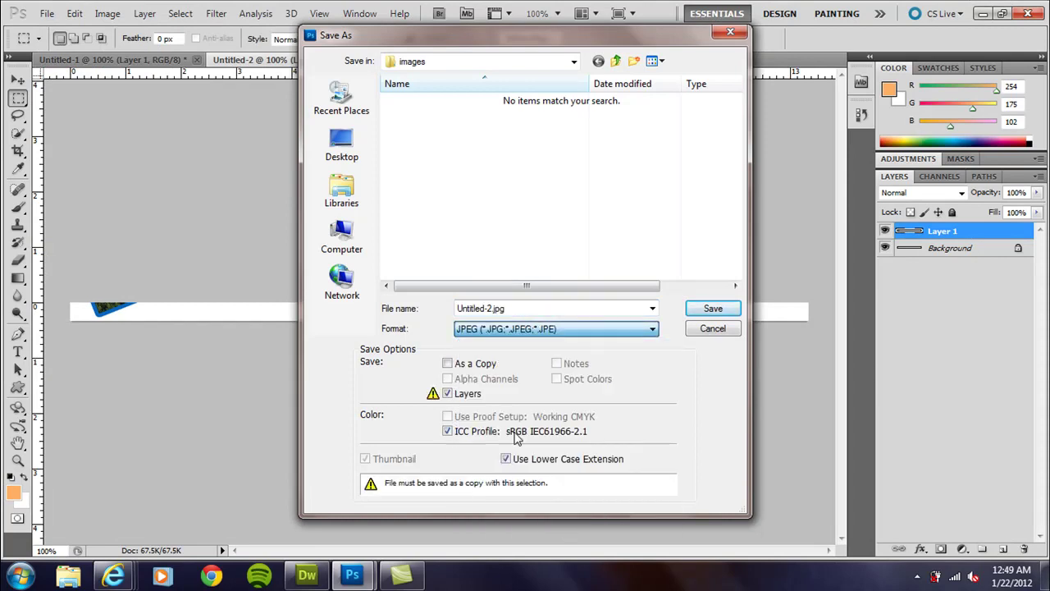
double_click(525, 305)
text(bae)
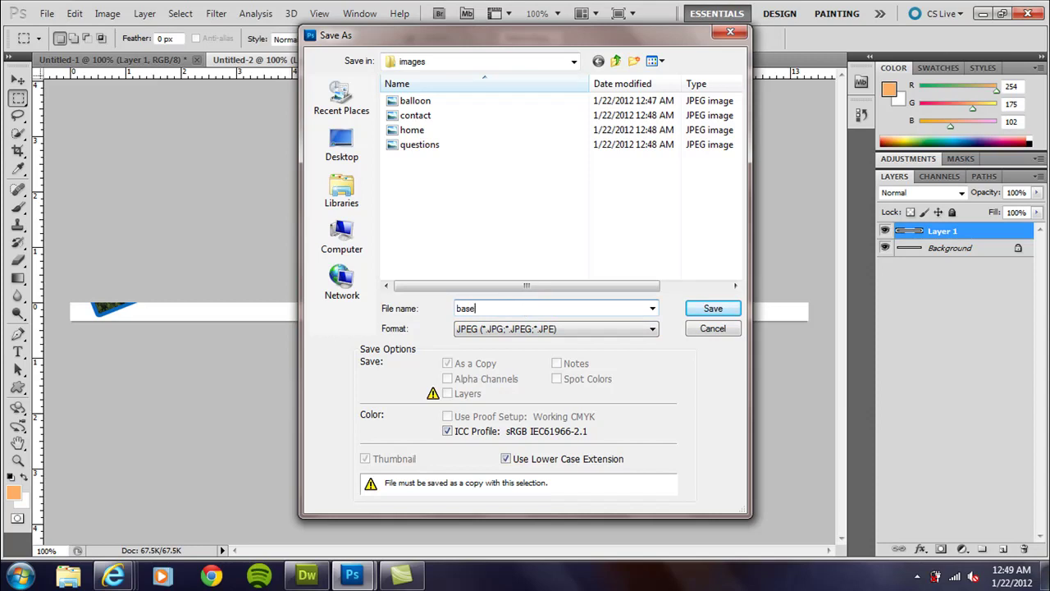
text(eline.jpg)
key(Return)
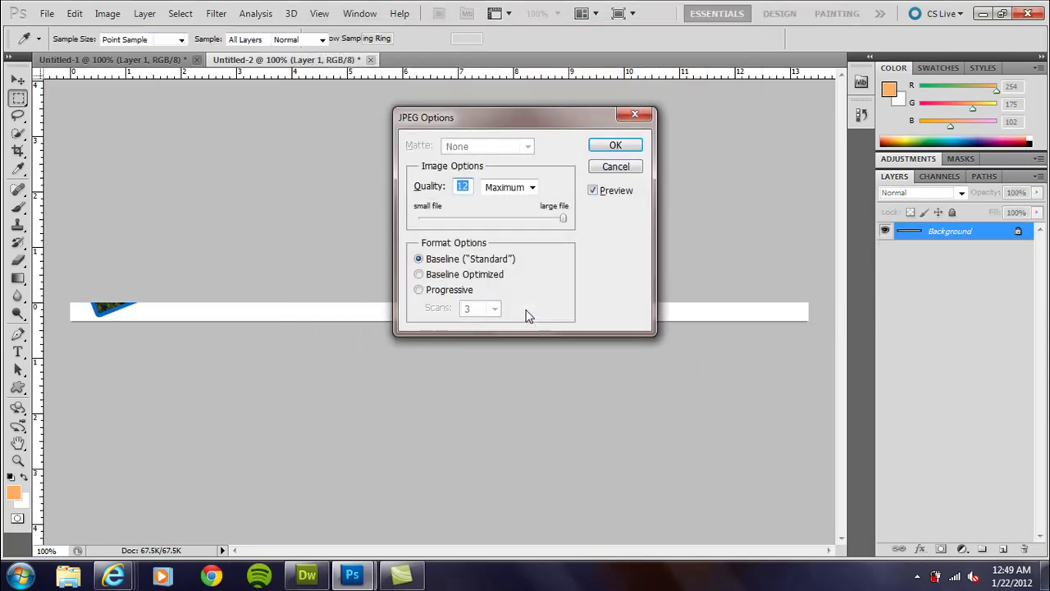
key(Return)
click(371, 61)
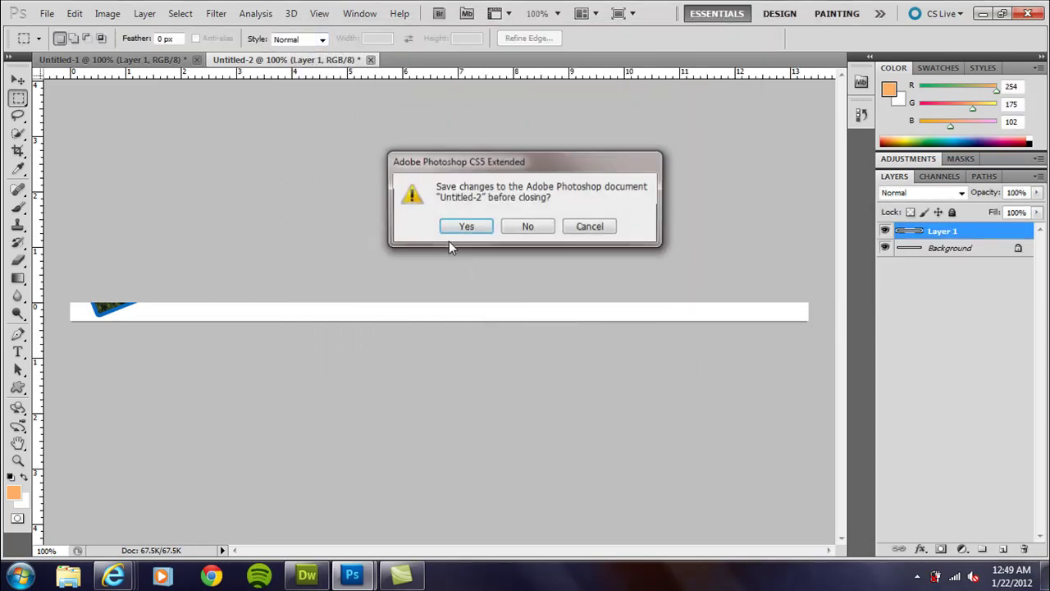
click(534, 229)
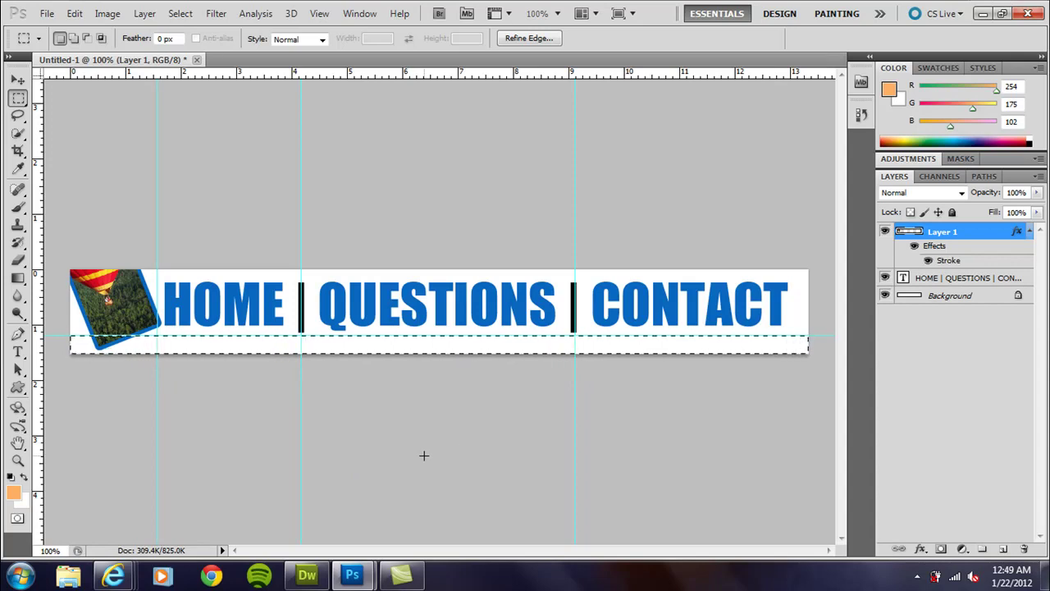
mouse_move(306, 575)
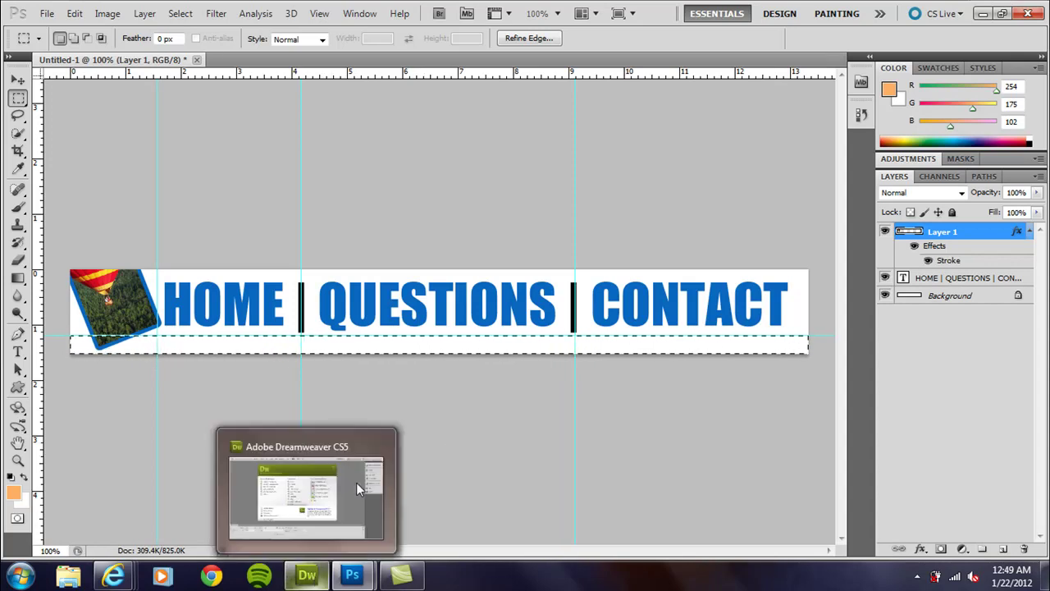